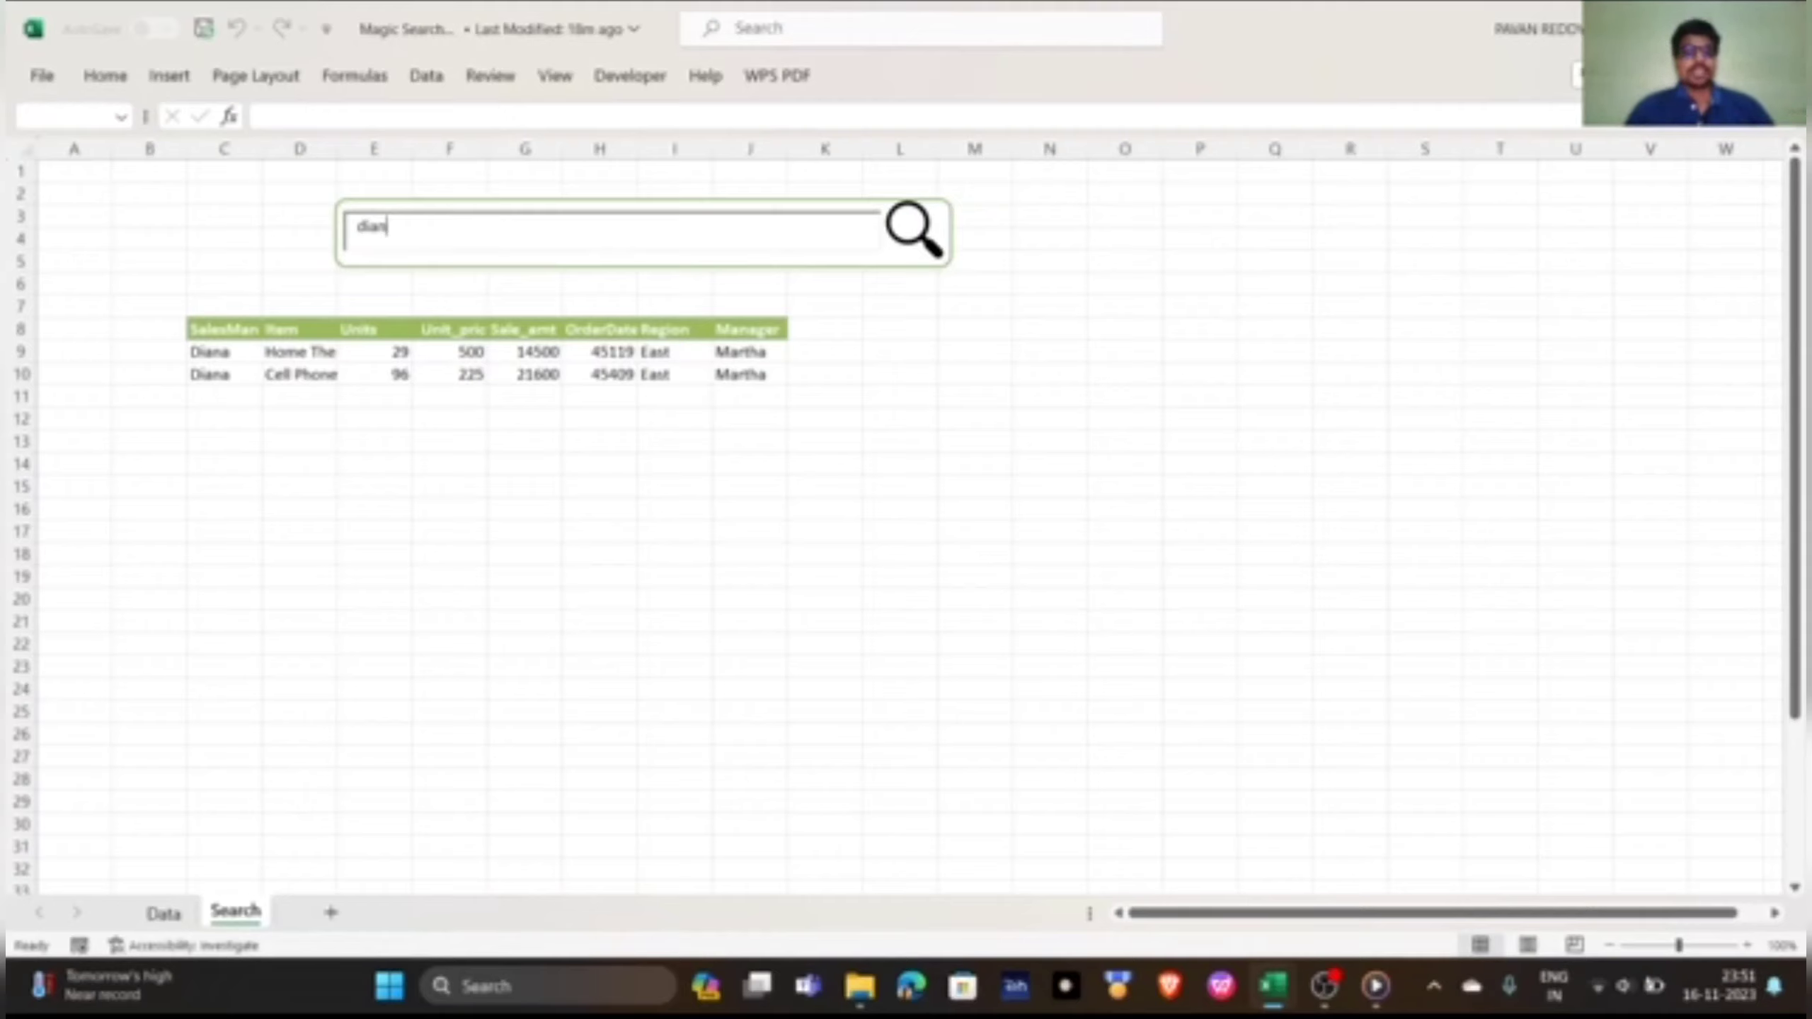
Switch to the Raw Data workbook and rename its only sheet as Data
key("alt+Tab")
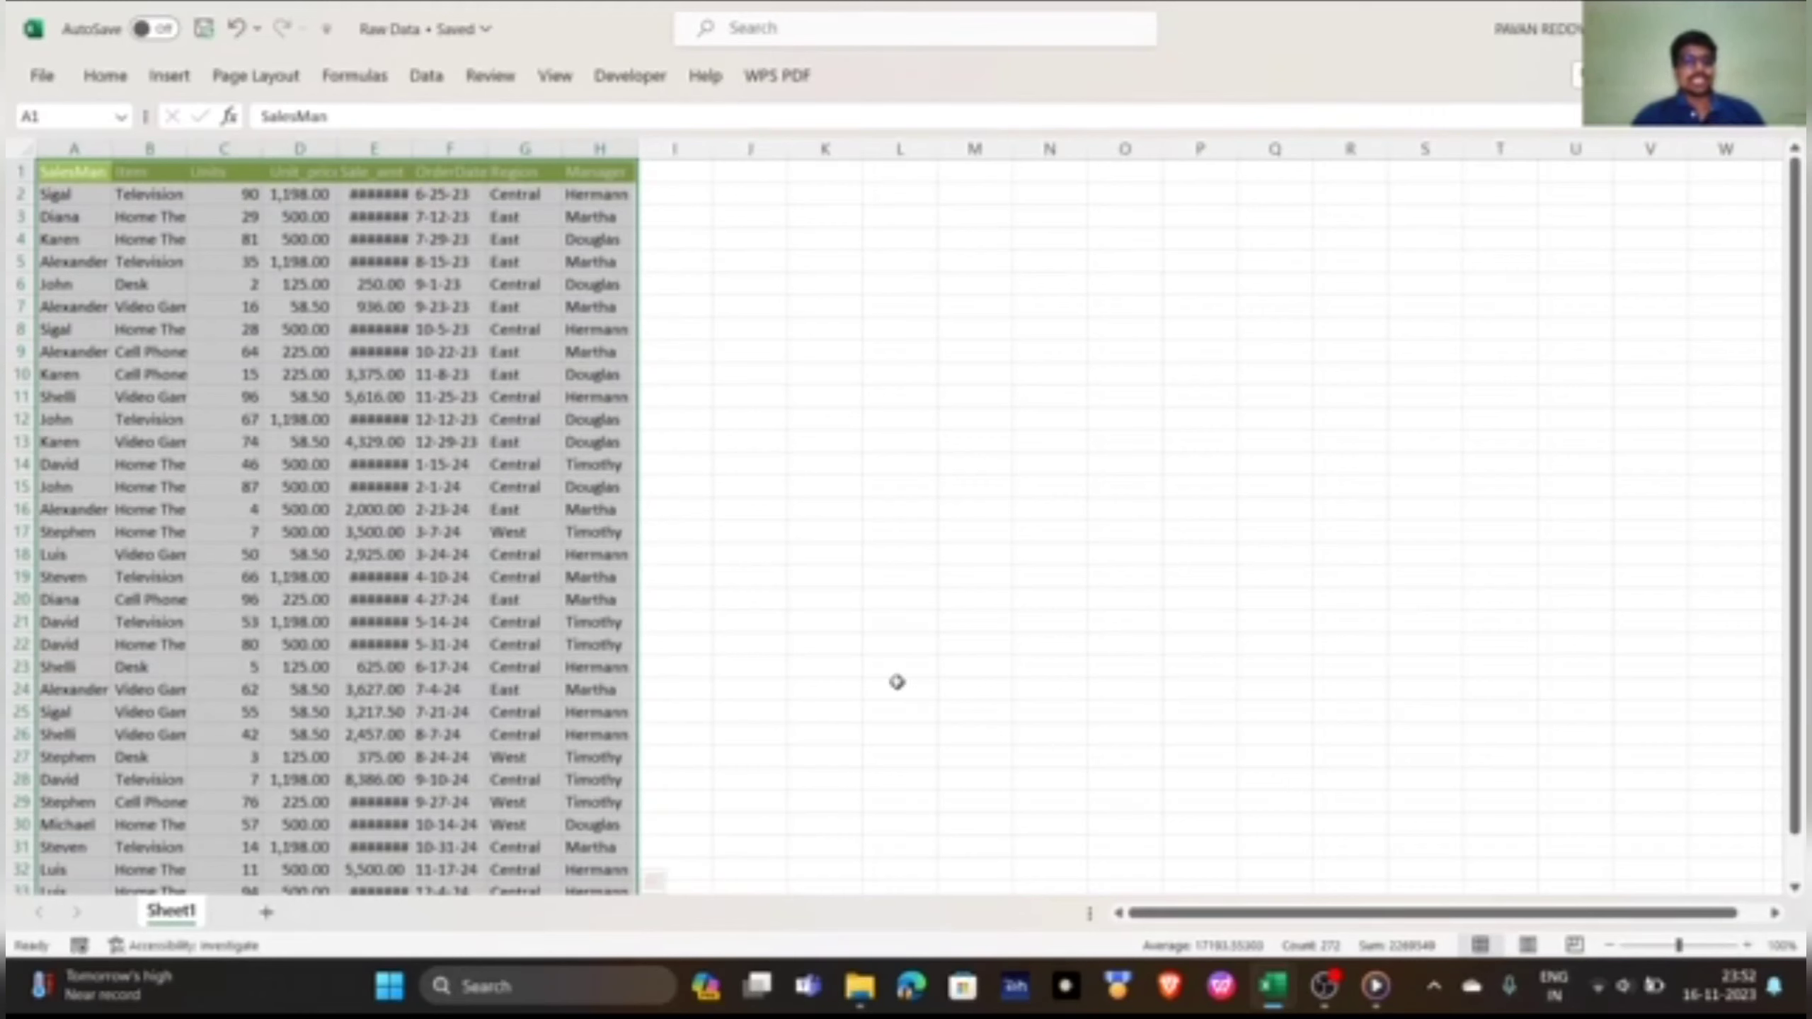
double_click(172, 911)
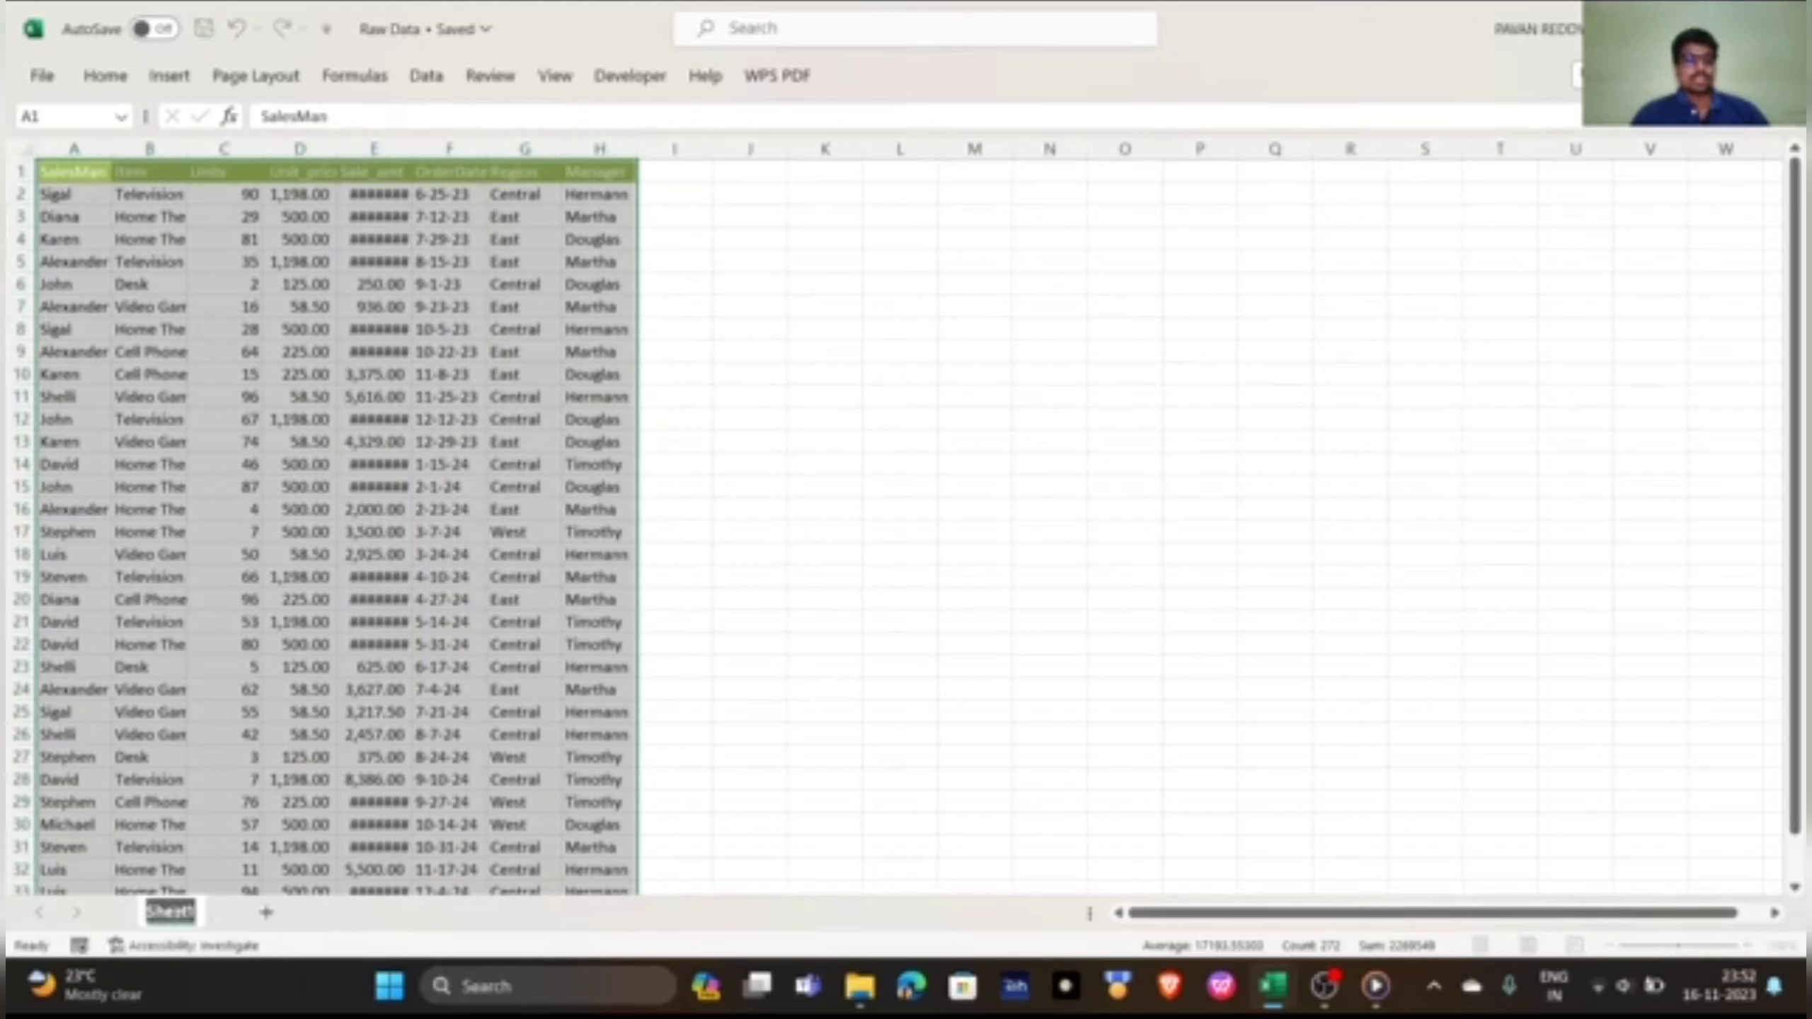
type("Data")
key("Return")
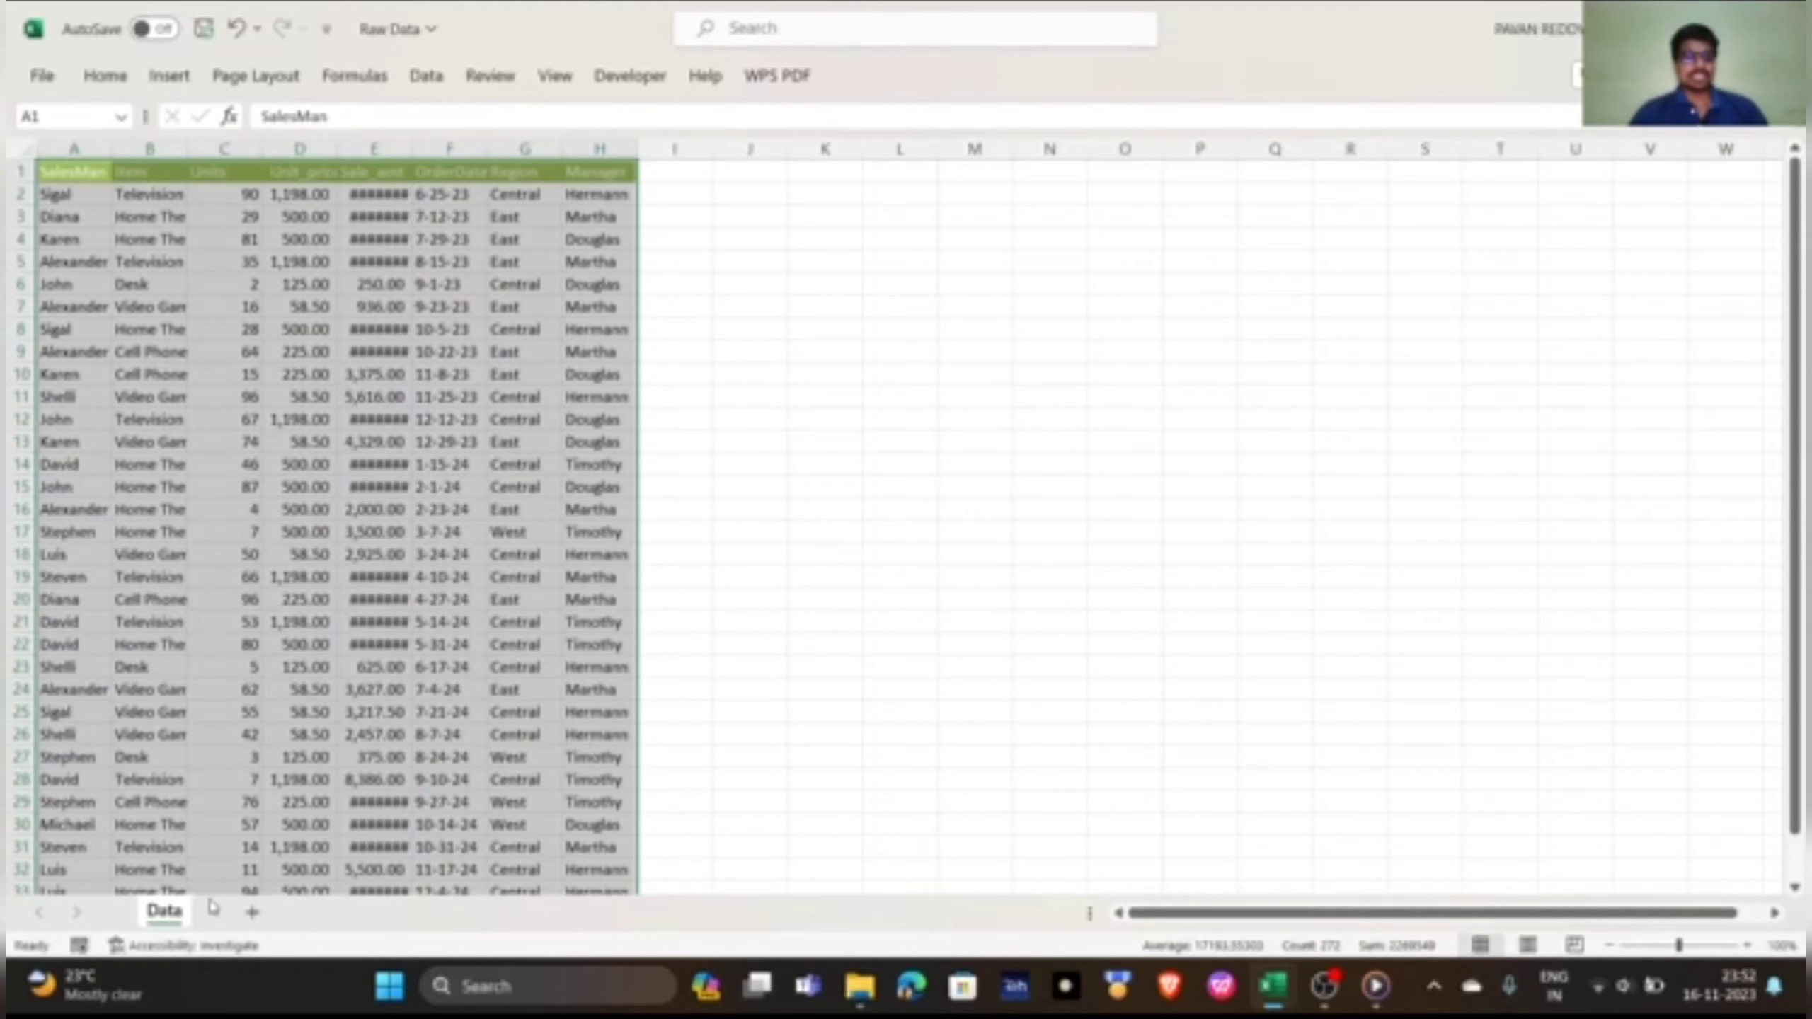
Add a new worksheet after the Data sheet and name it Result
left_click(251, 912)
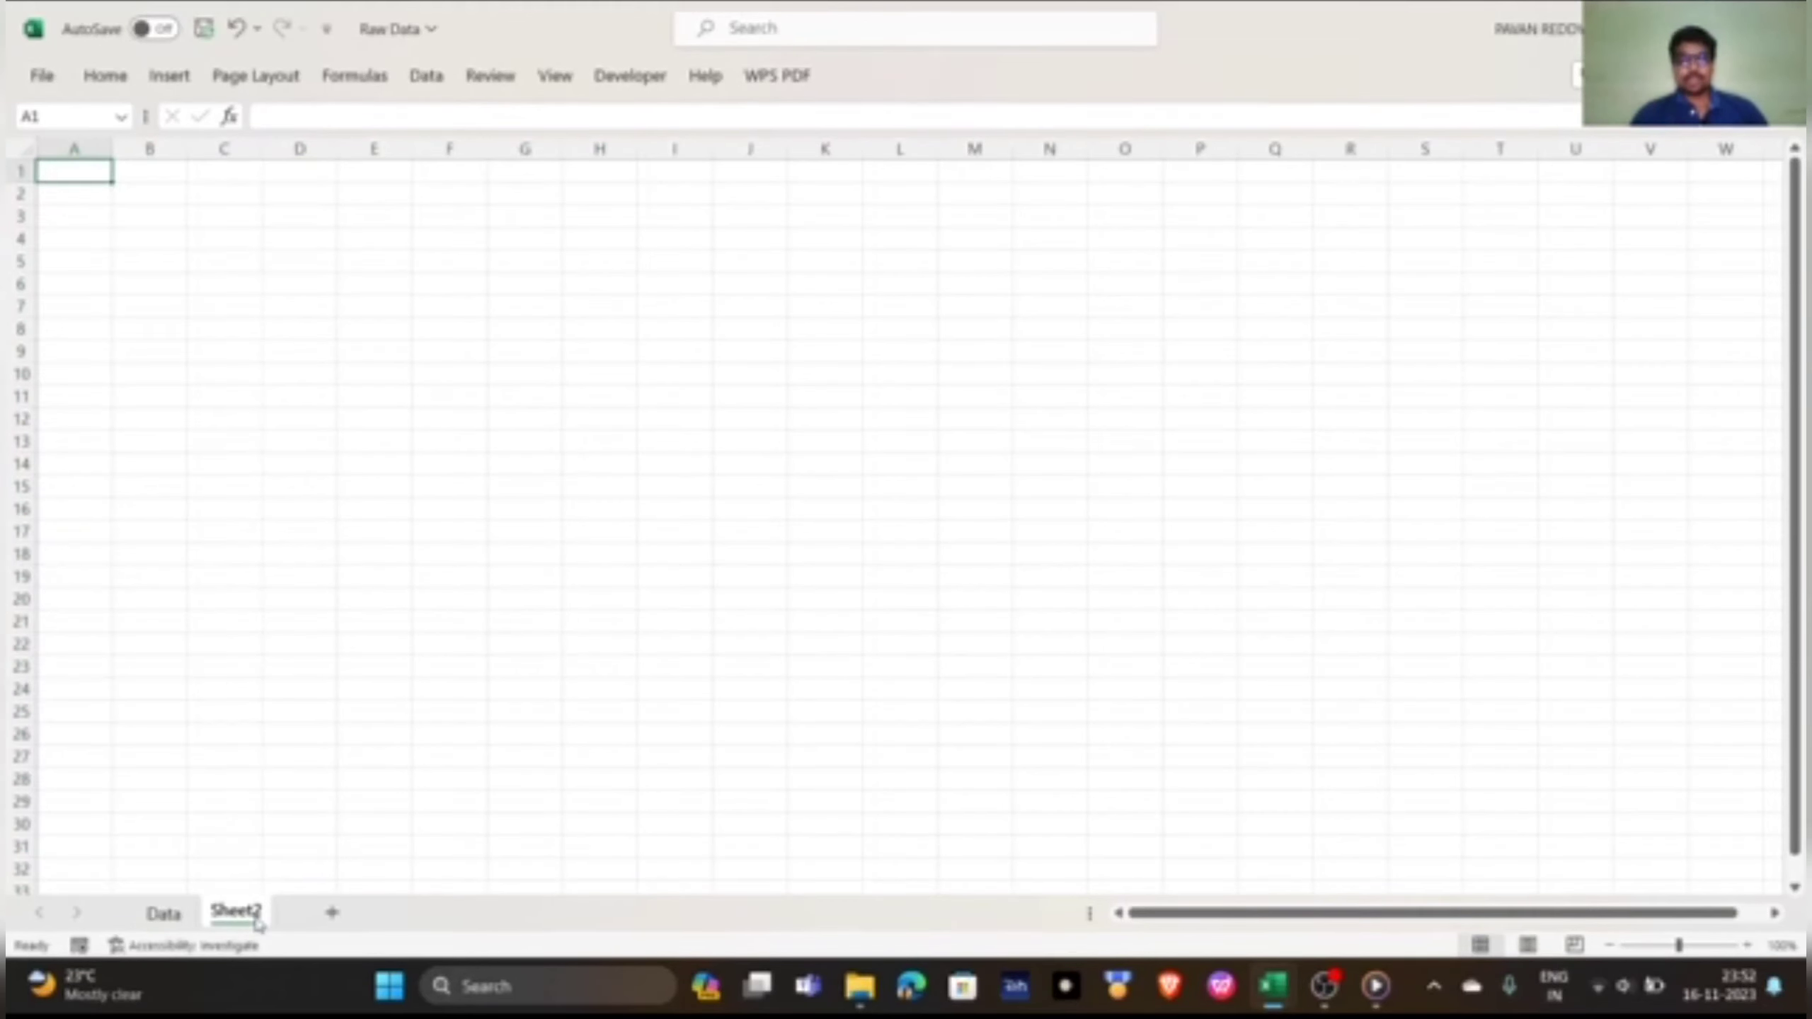
double_click(242, 912)
type("Resul")
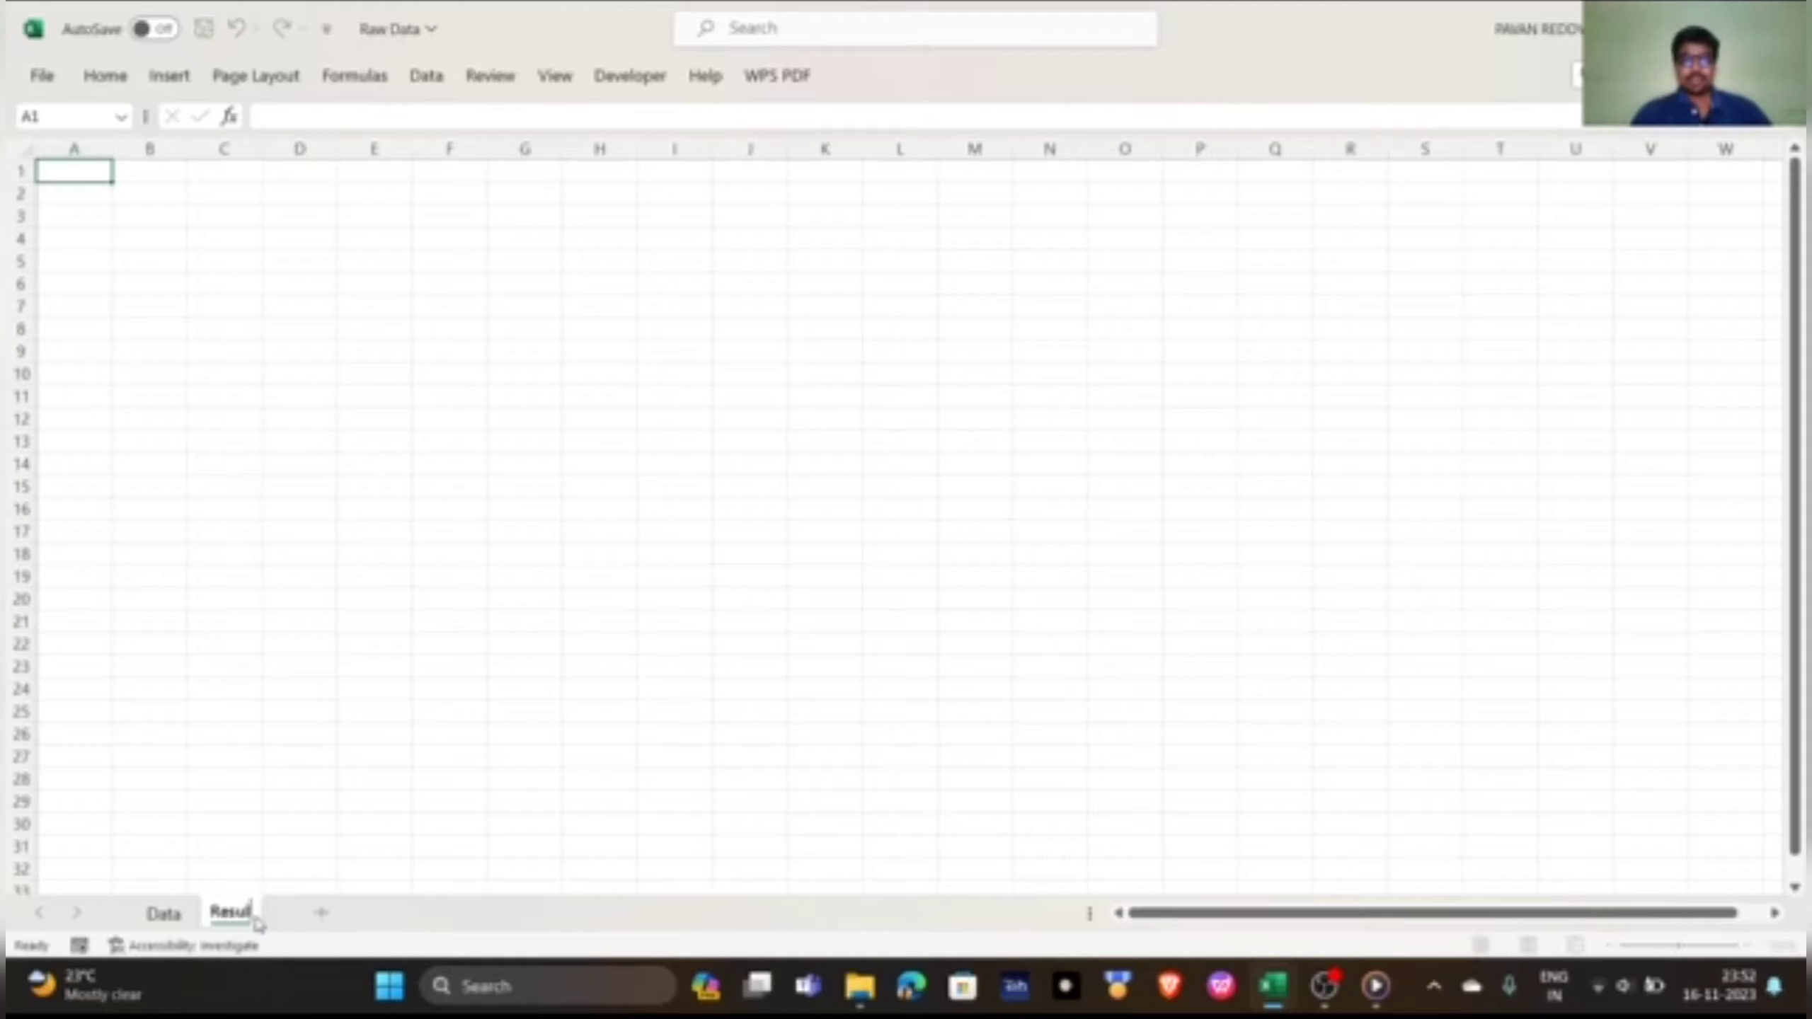
type("t")
key("Return")
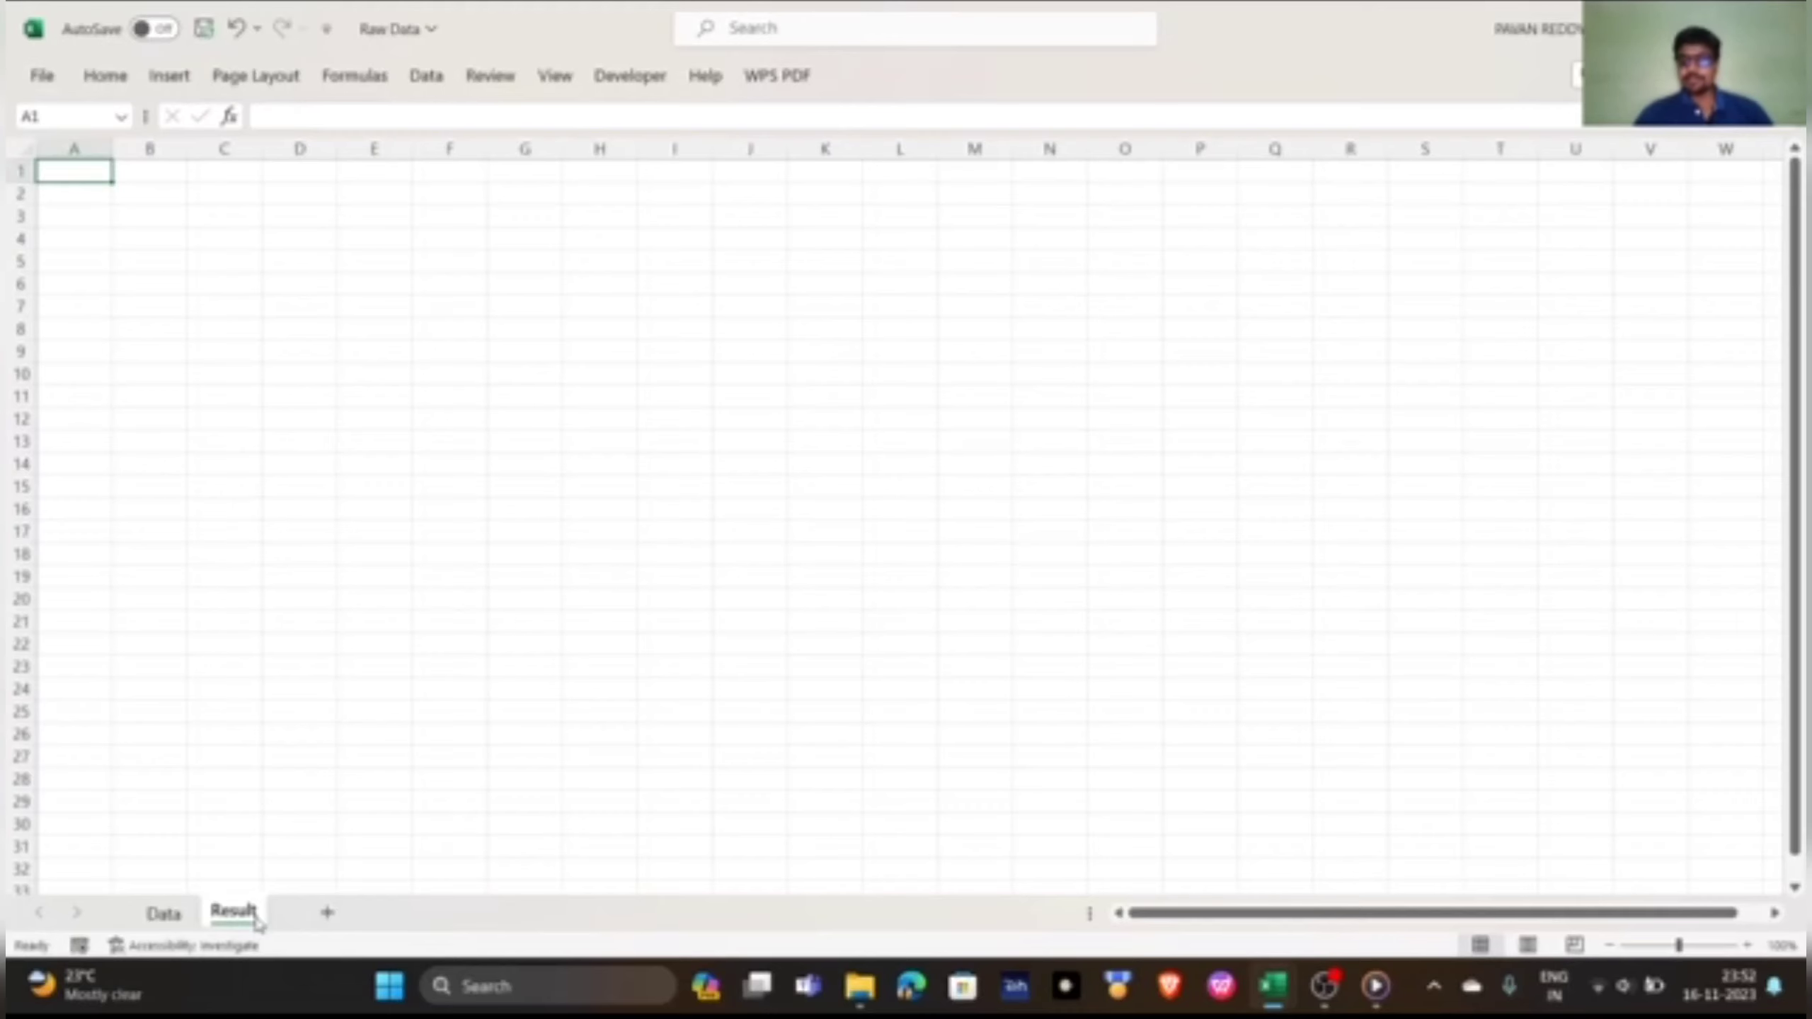
Copy the header row A1:H1 from the Data sheet and paste it at G7 on the Result sheet
key("ctrl+Page_Up")
key("ctrl+Home")
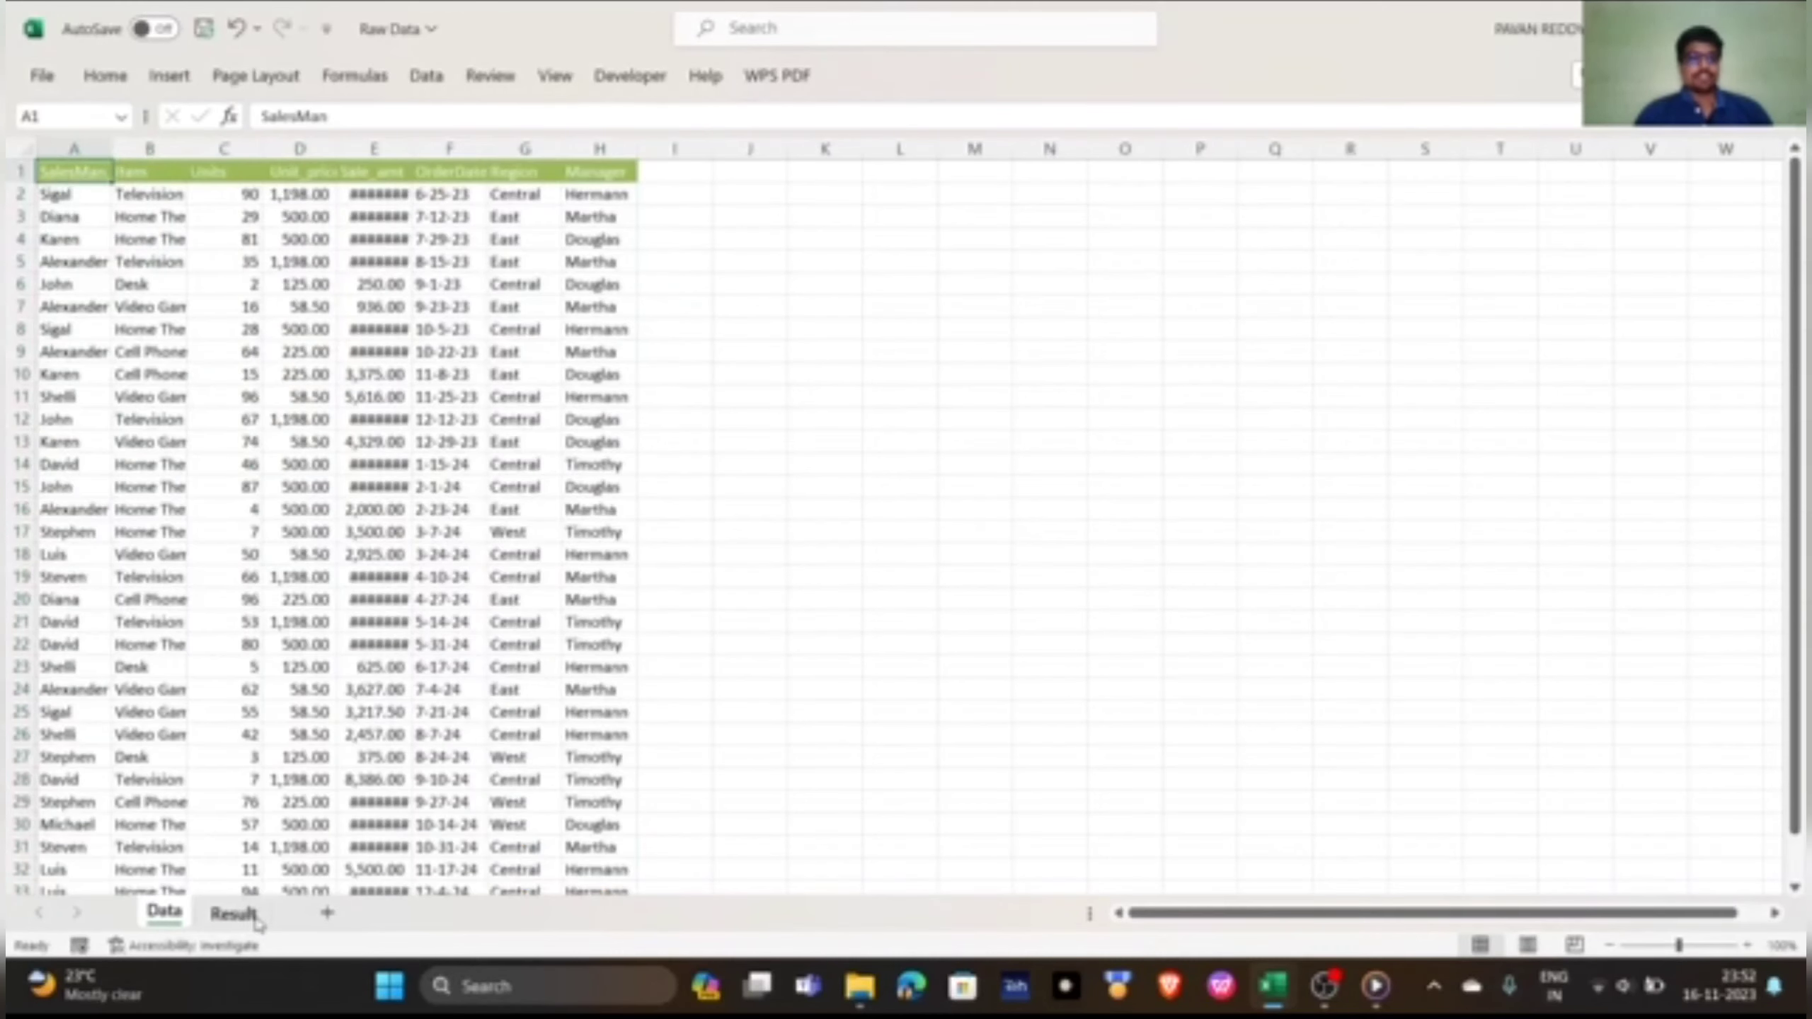
key("ctrl+shift+Right")
key("ctrl+c")
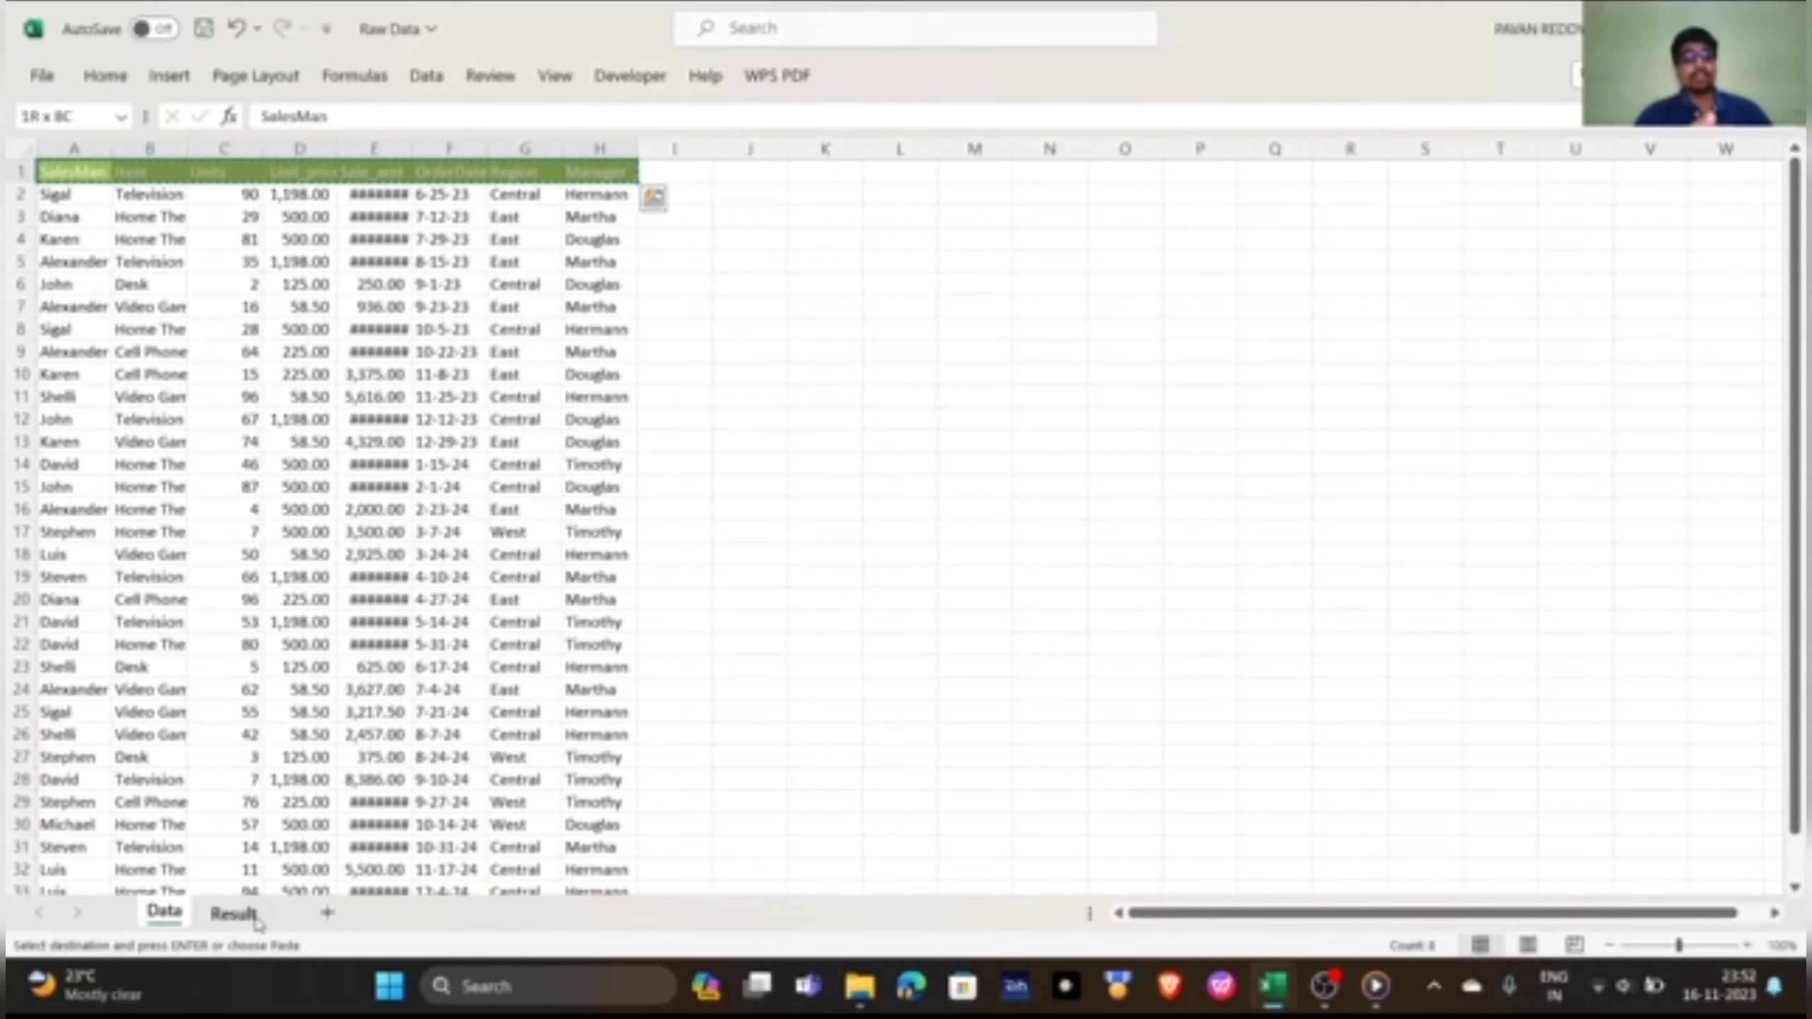
left_click(256, 920)
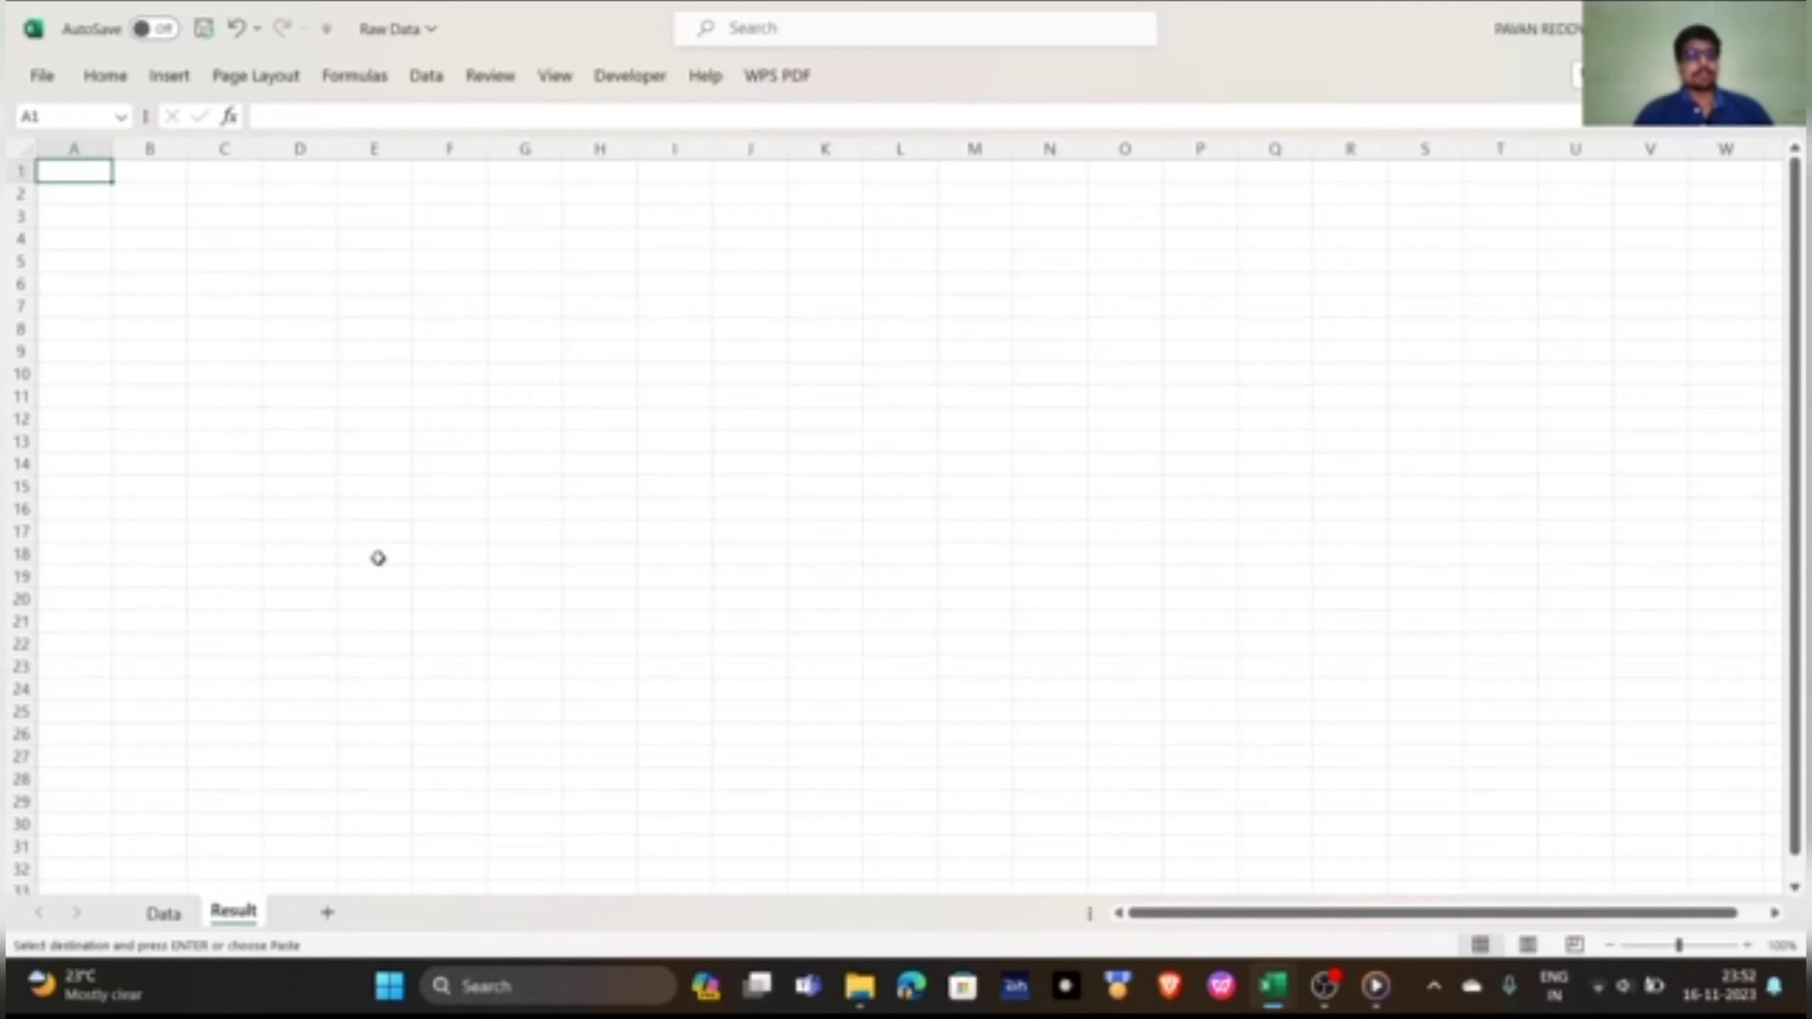
left_click(511, 306)
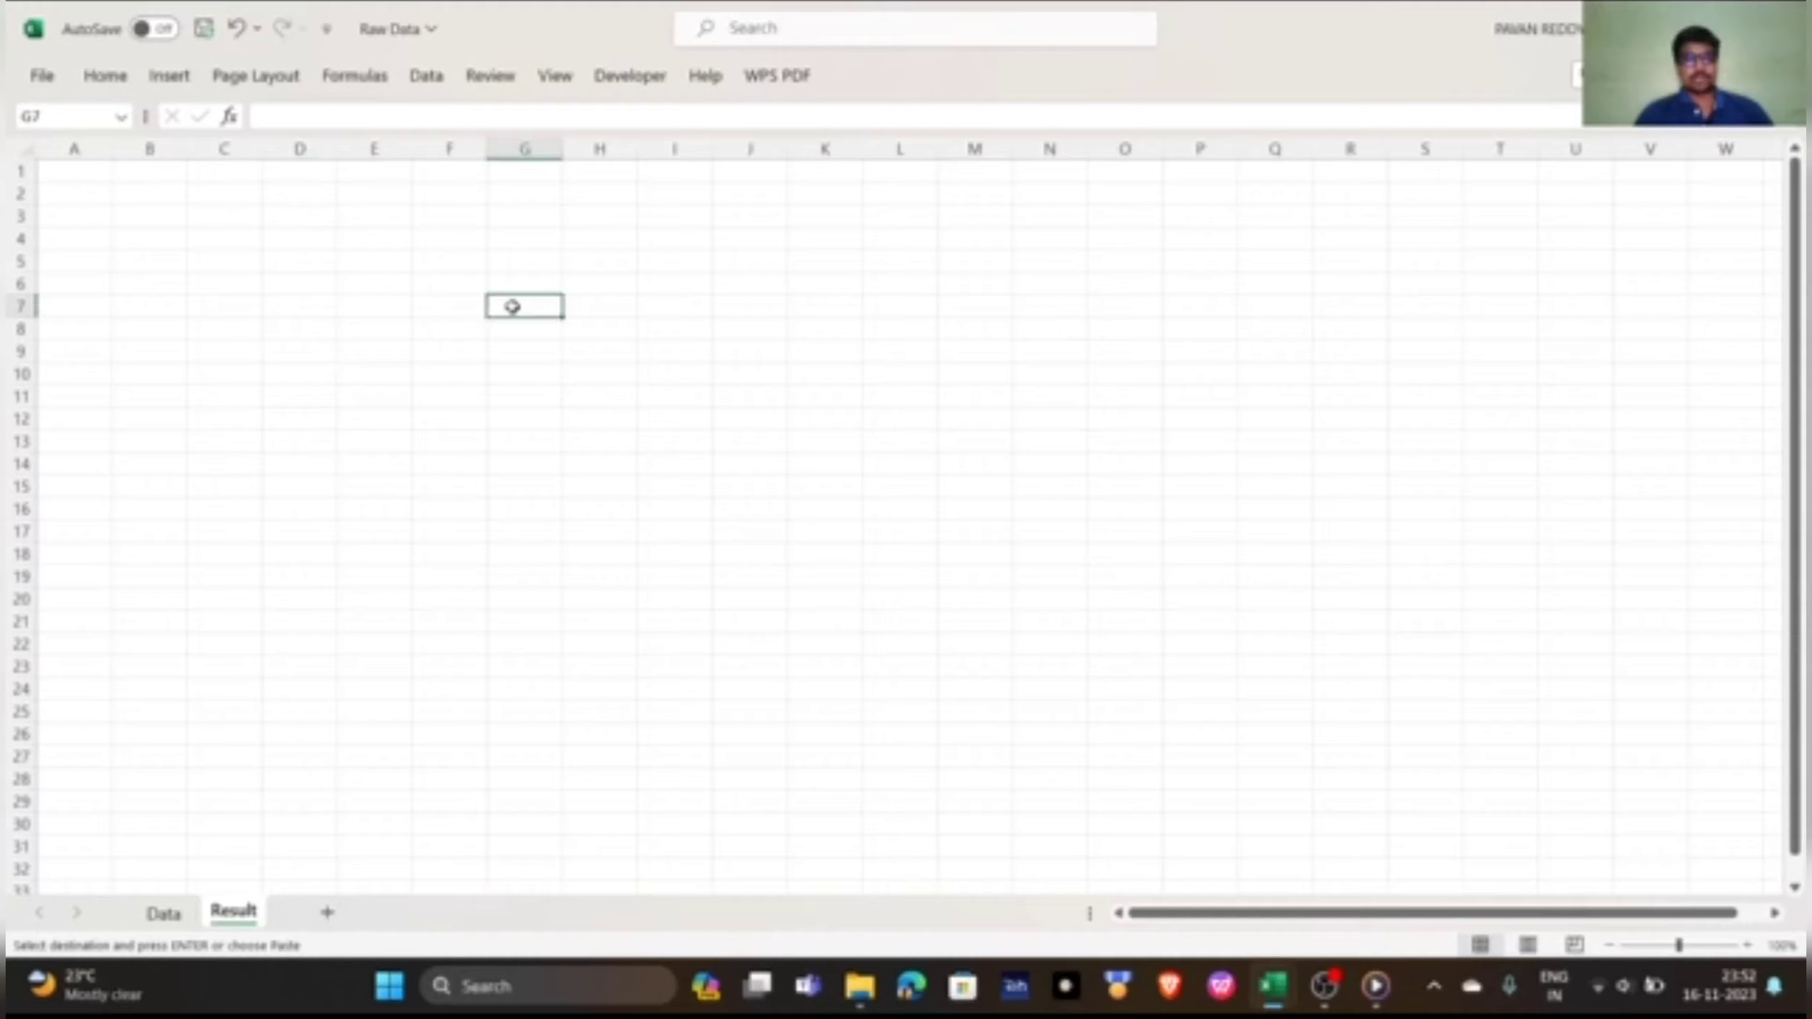
key("ctrl+v")
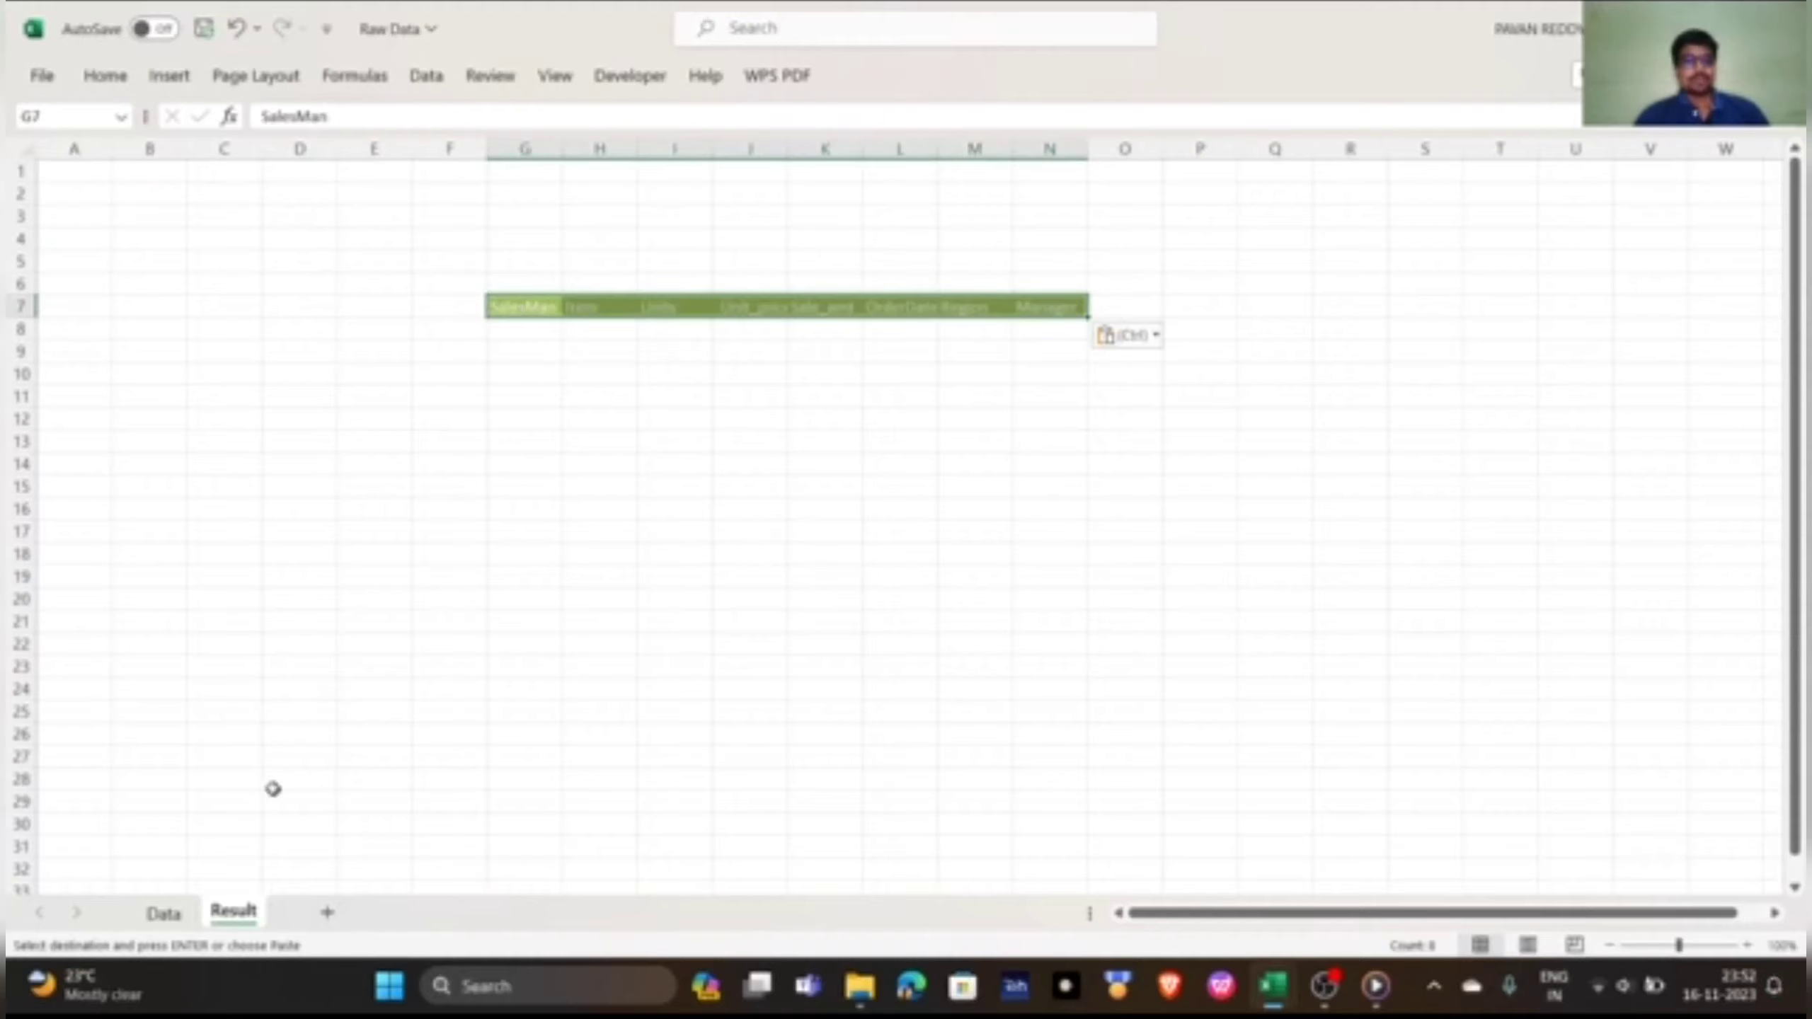
Convert the Data sheet's range A1:H34 into a table with headers and auto-fit the width of the Sale_amt column
left_click(164, 912)
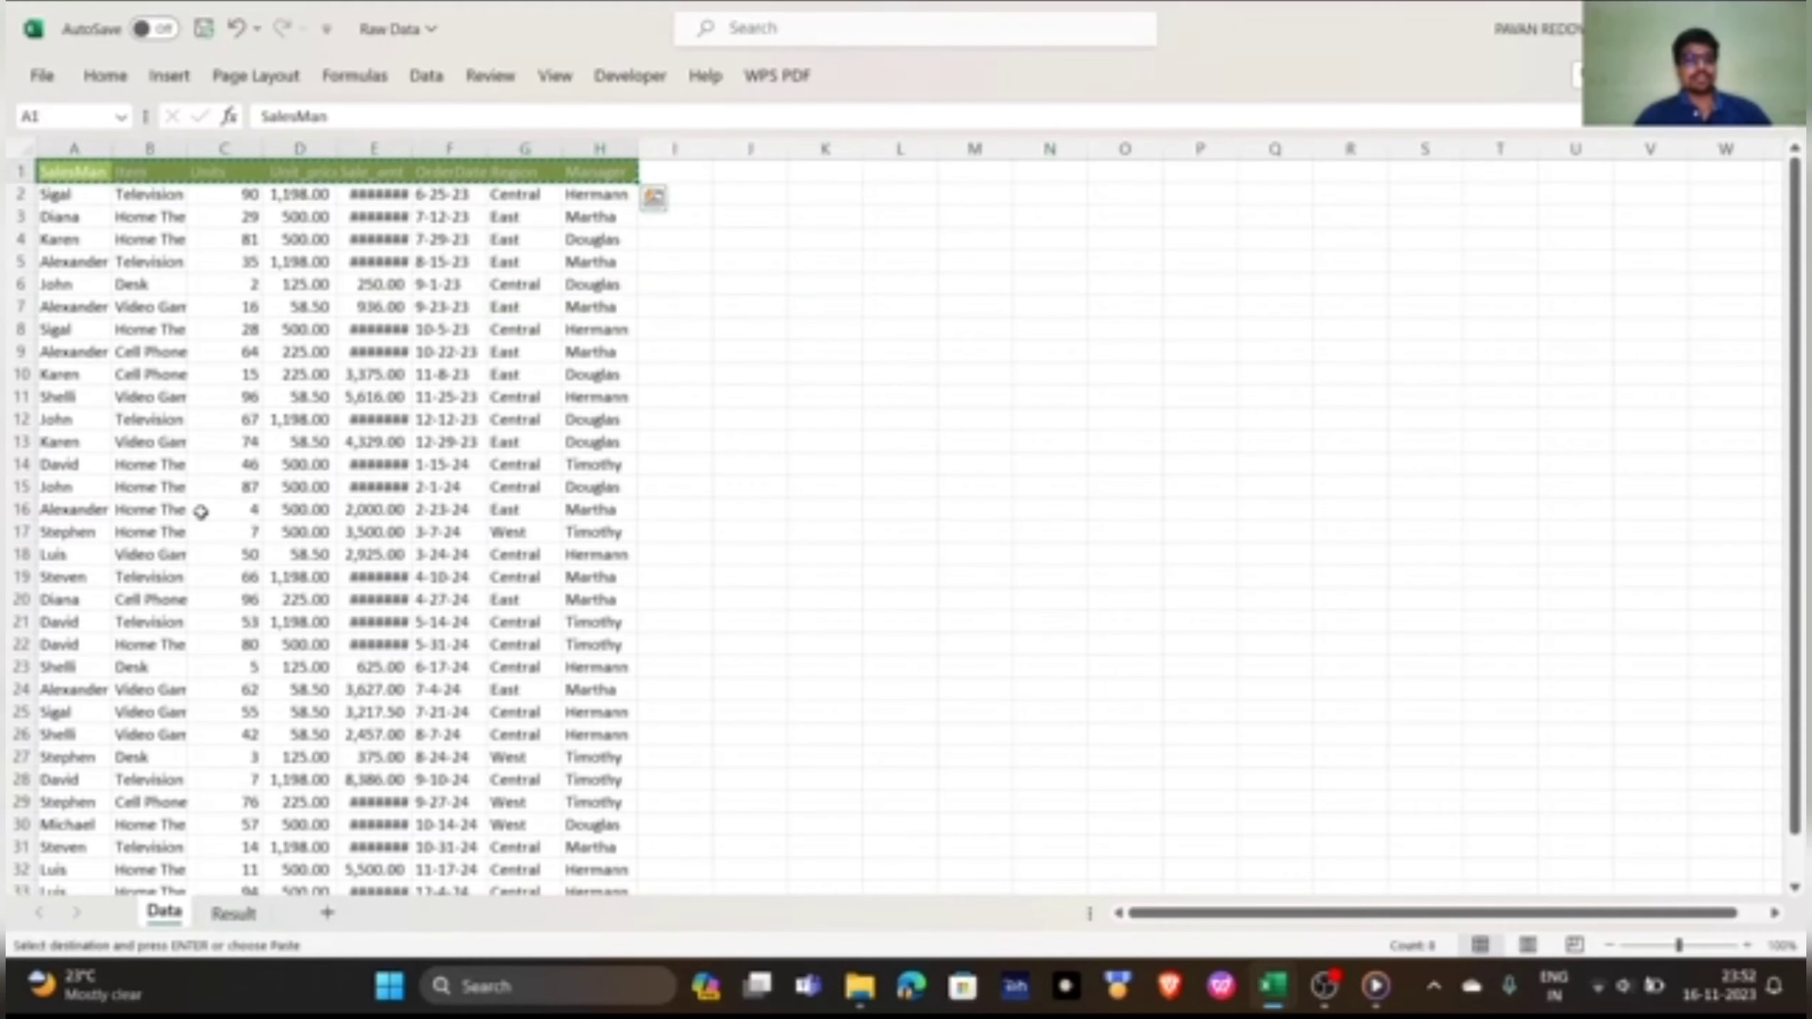
key("Escape")
key("ctrl+shift+End")
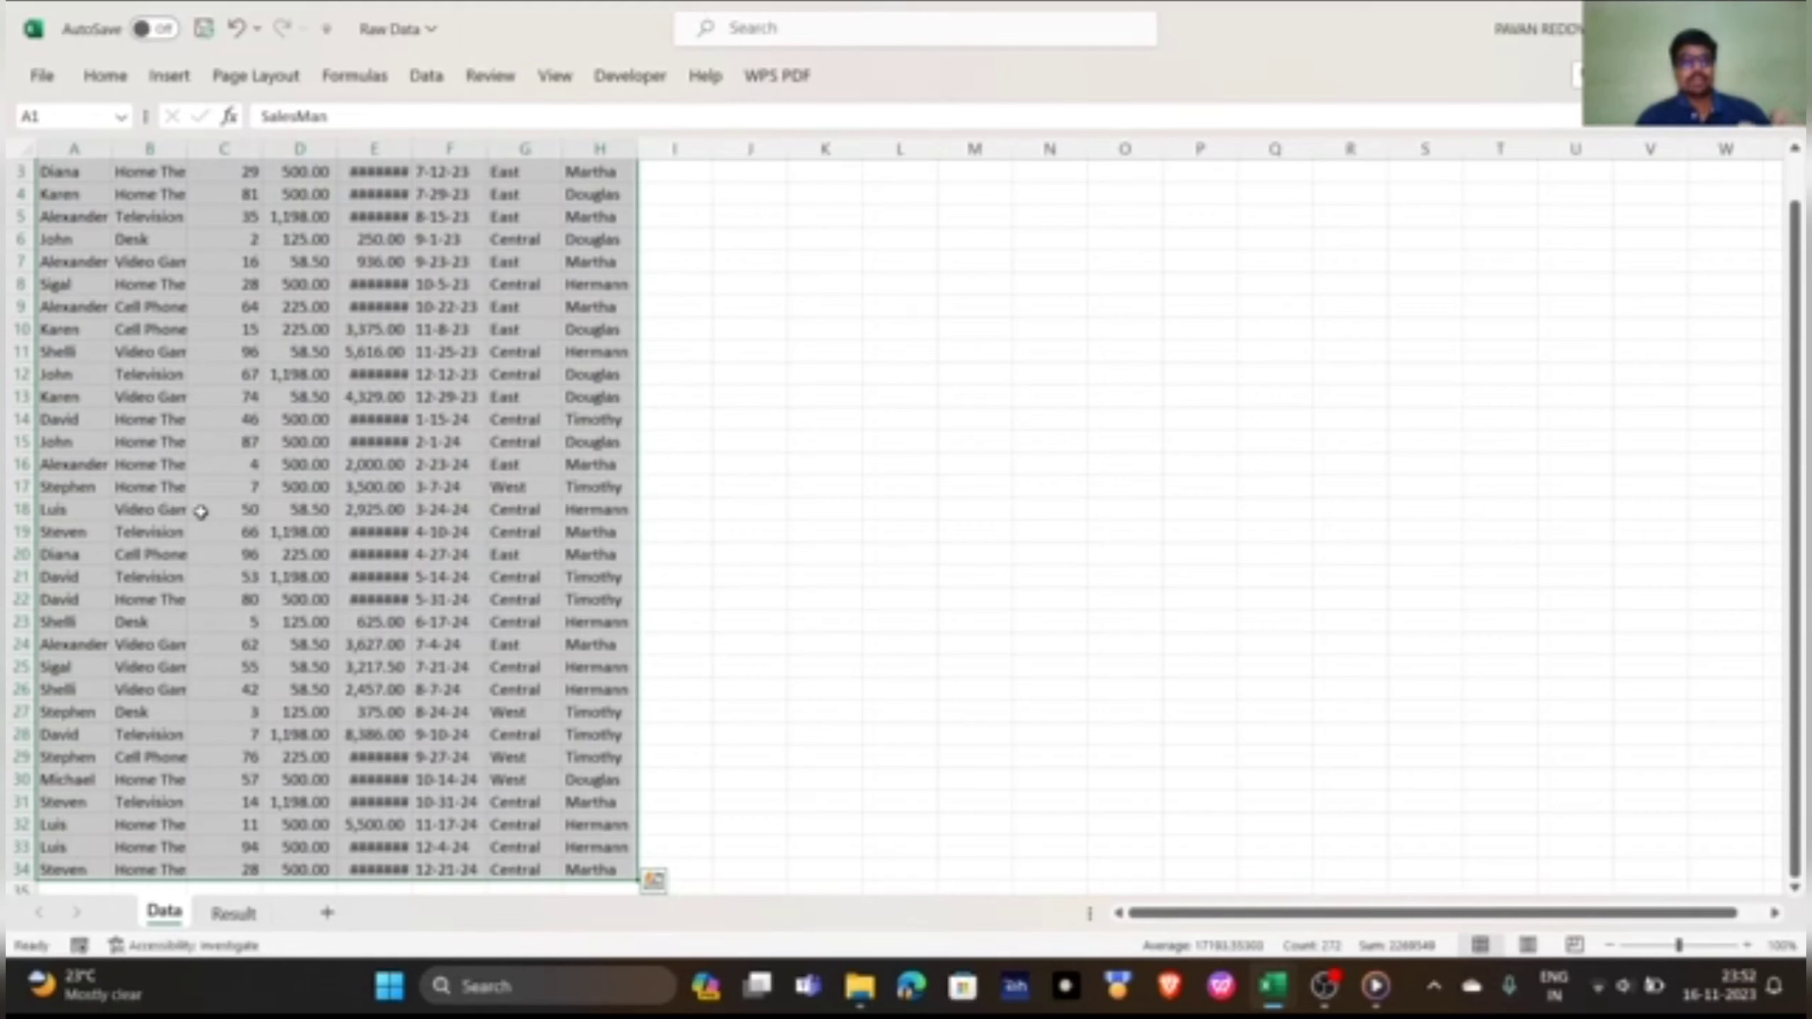
left_click(186, 81)
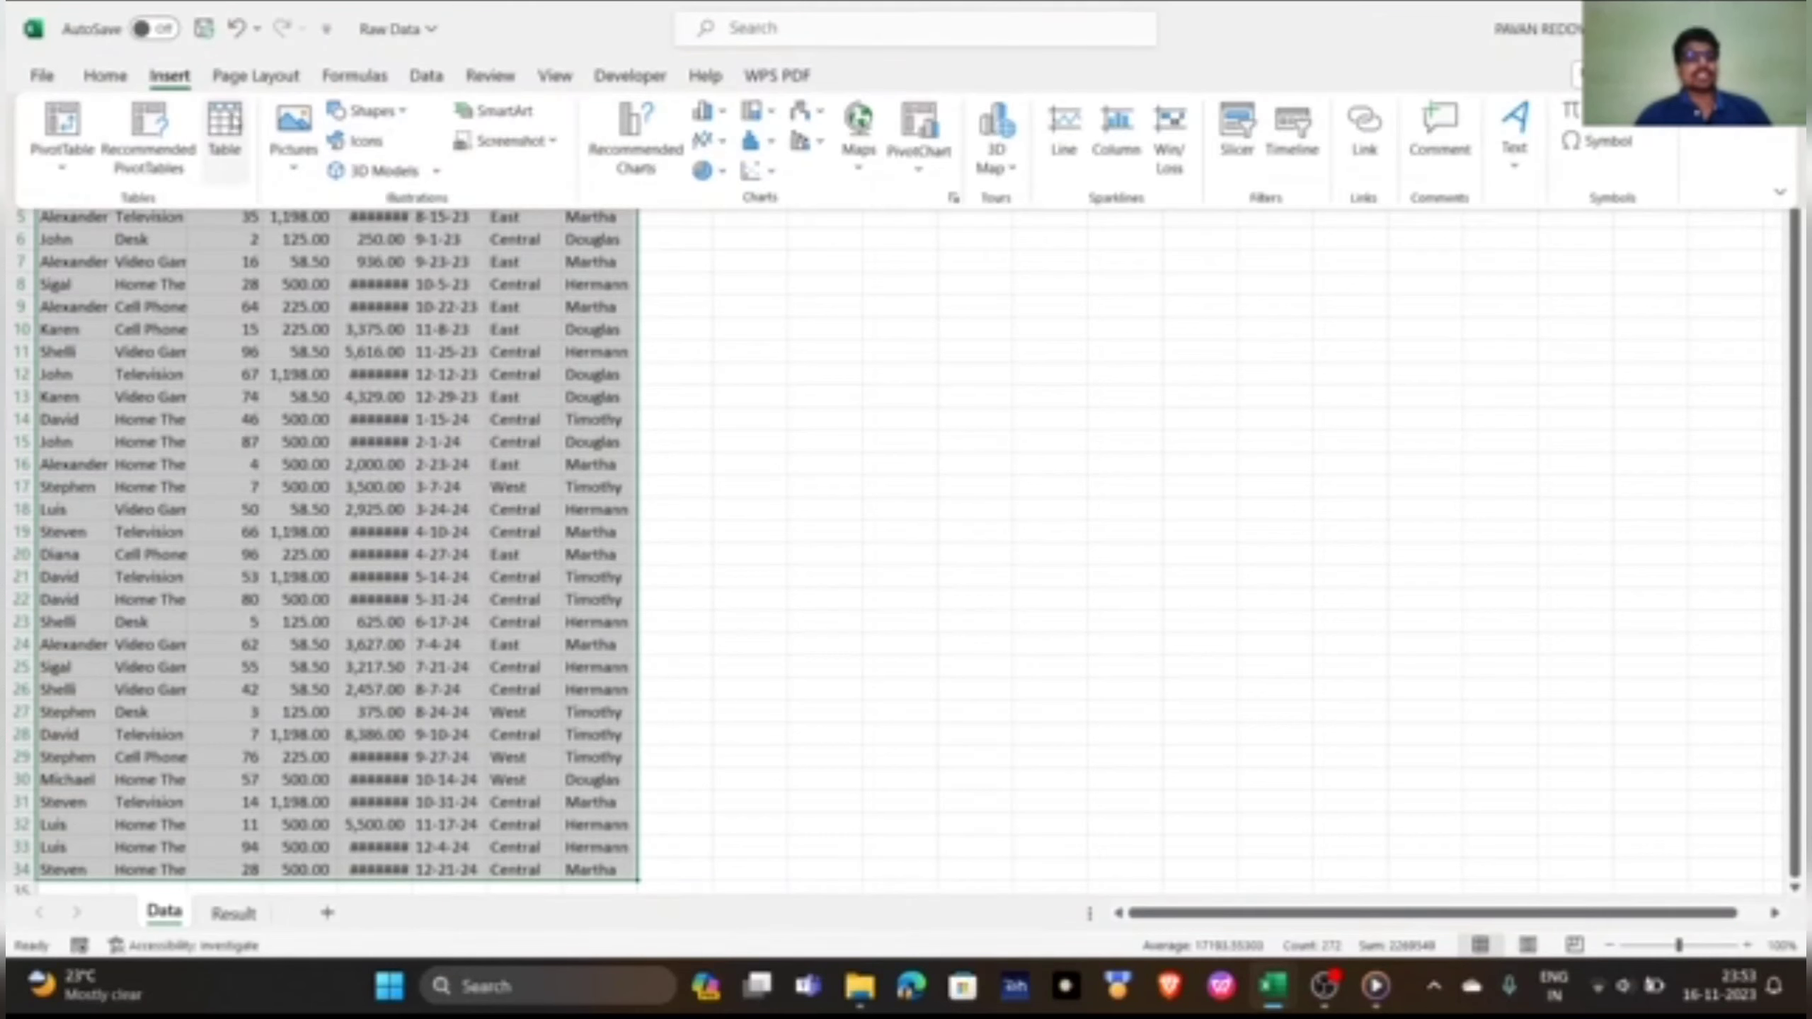
left_click(355, 364)
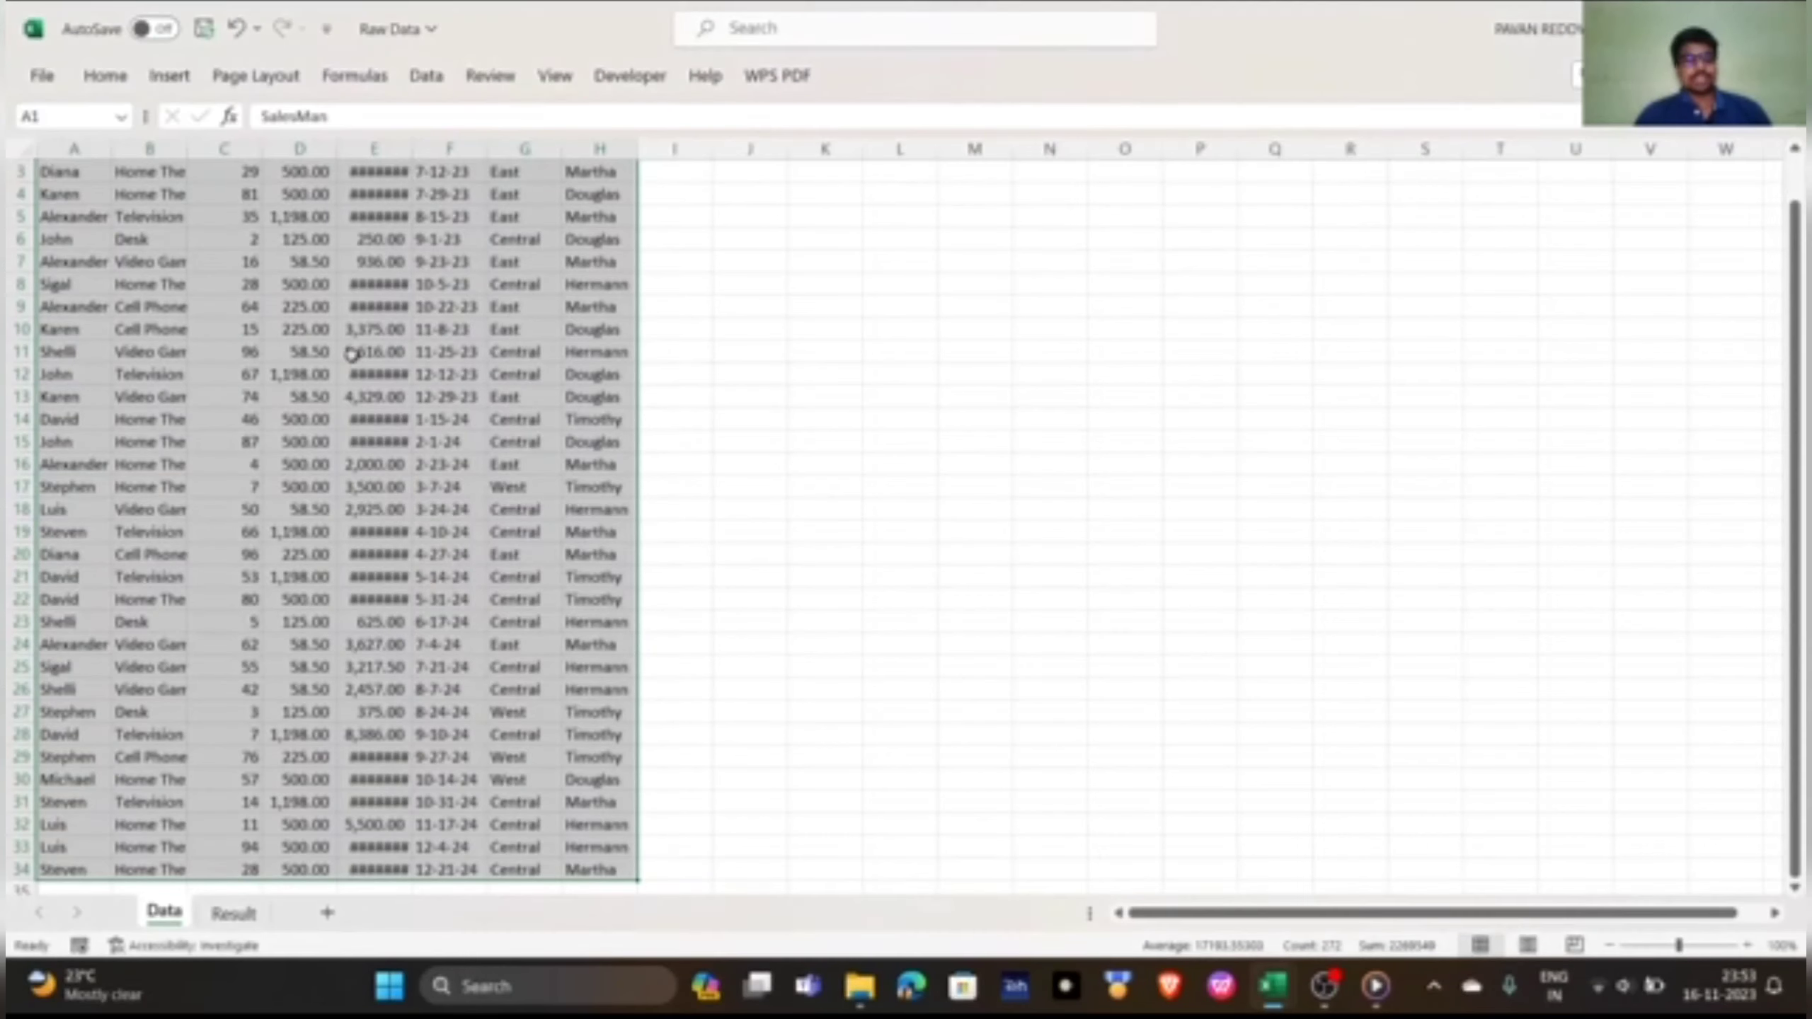
key("ctrl+t")
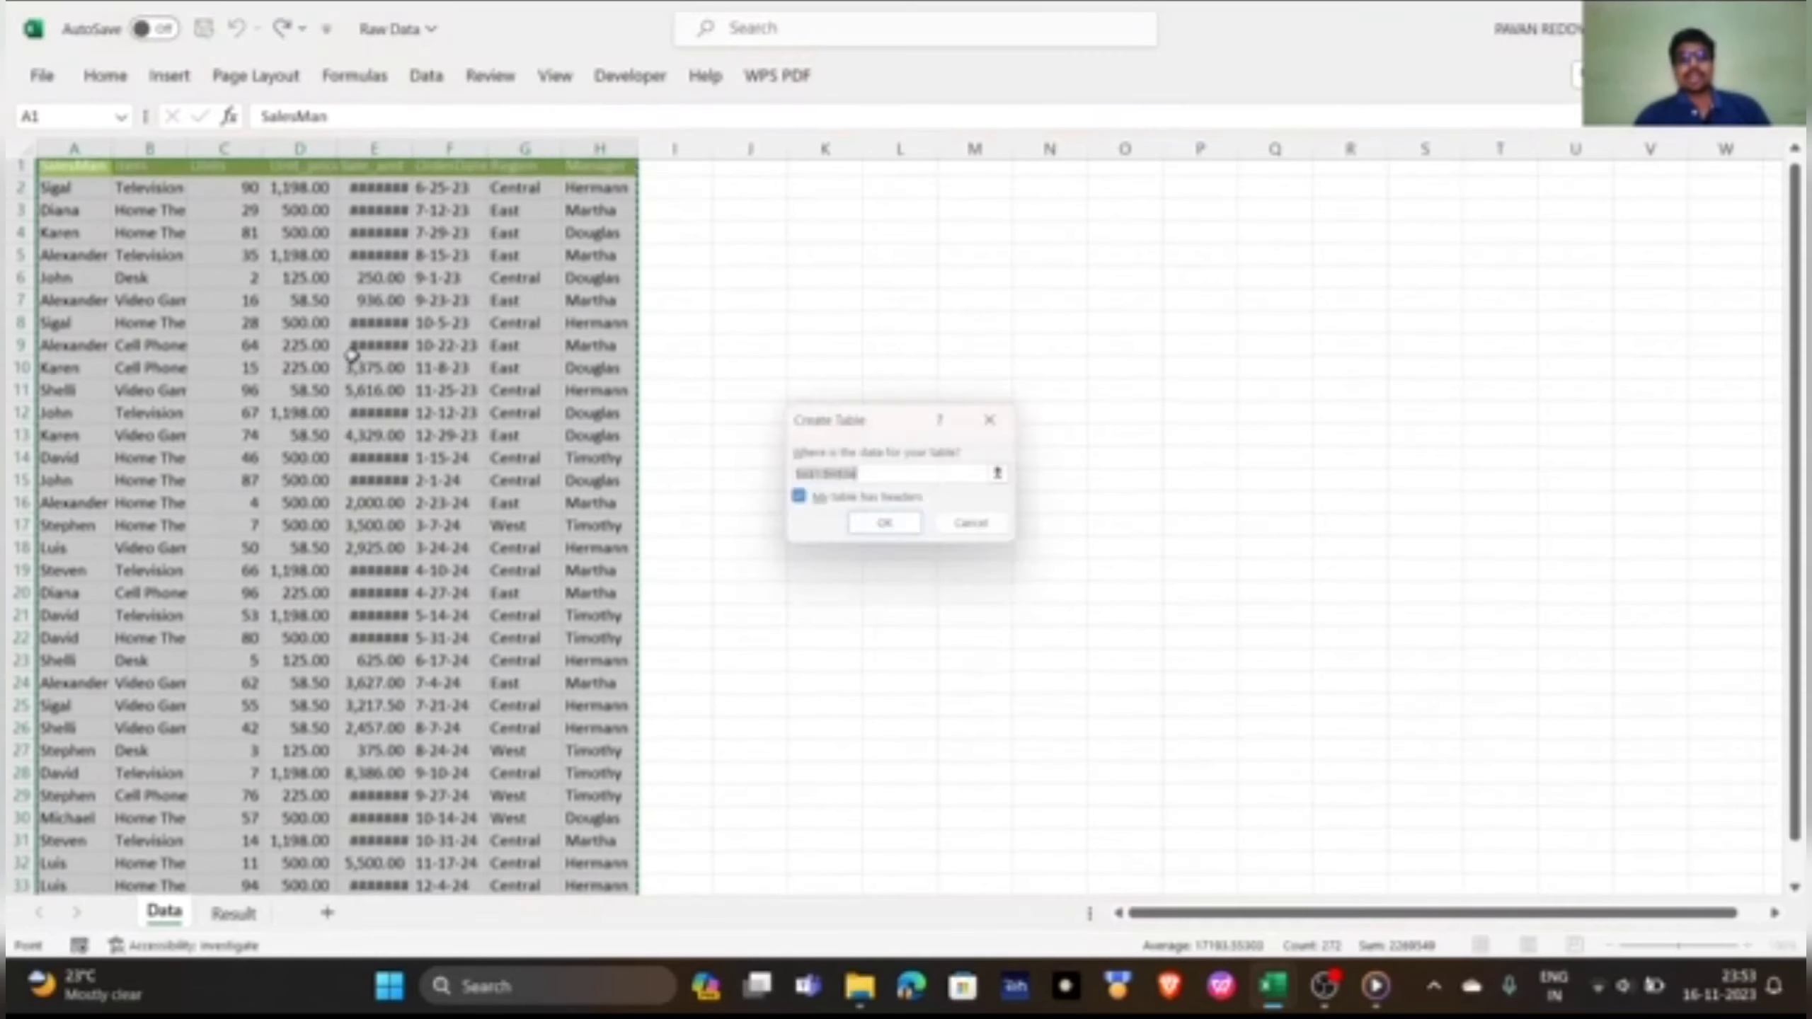
key("Return")
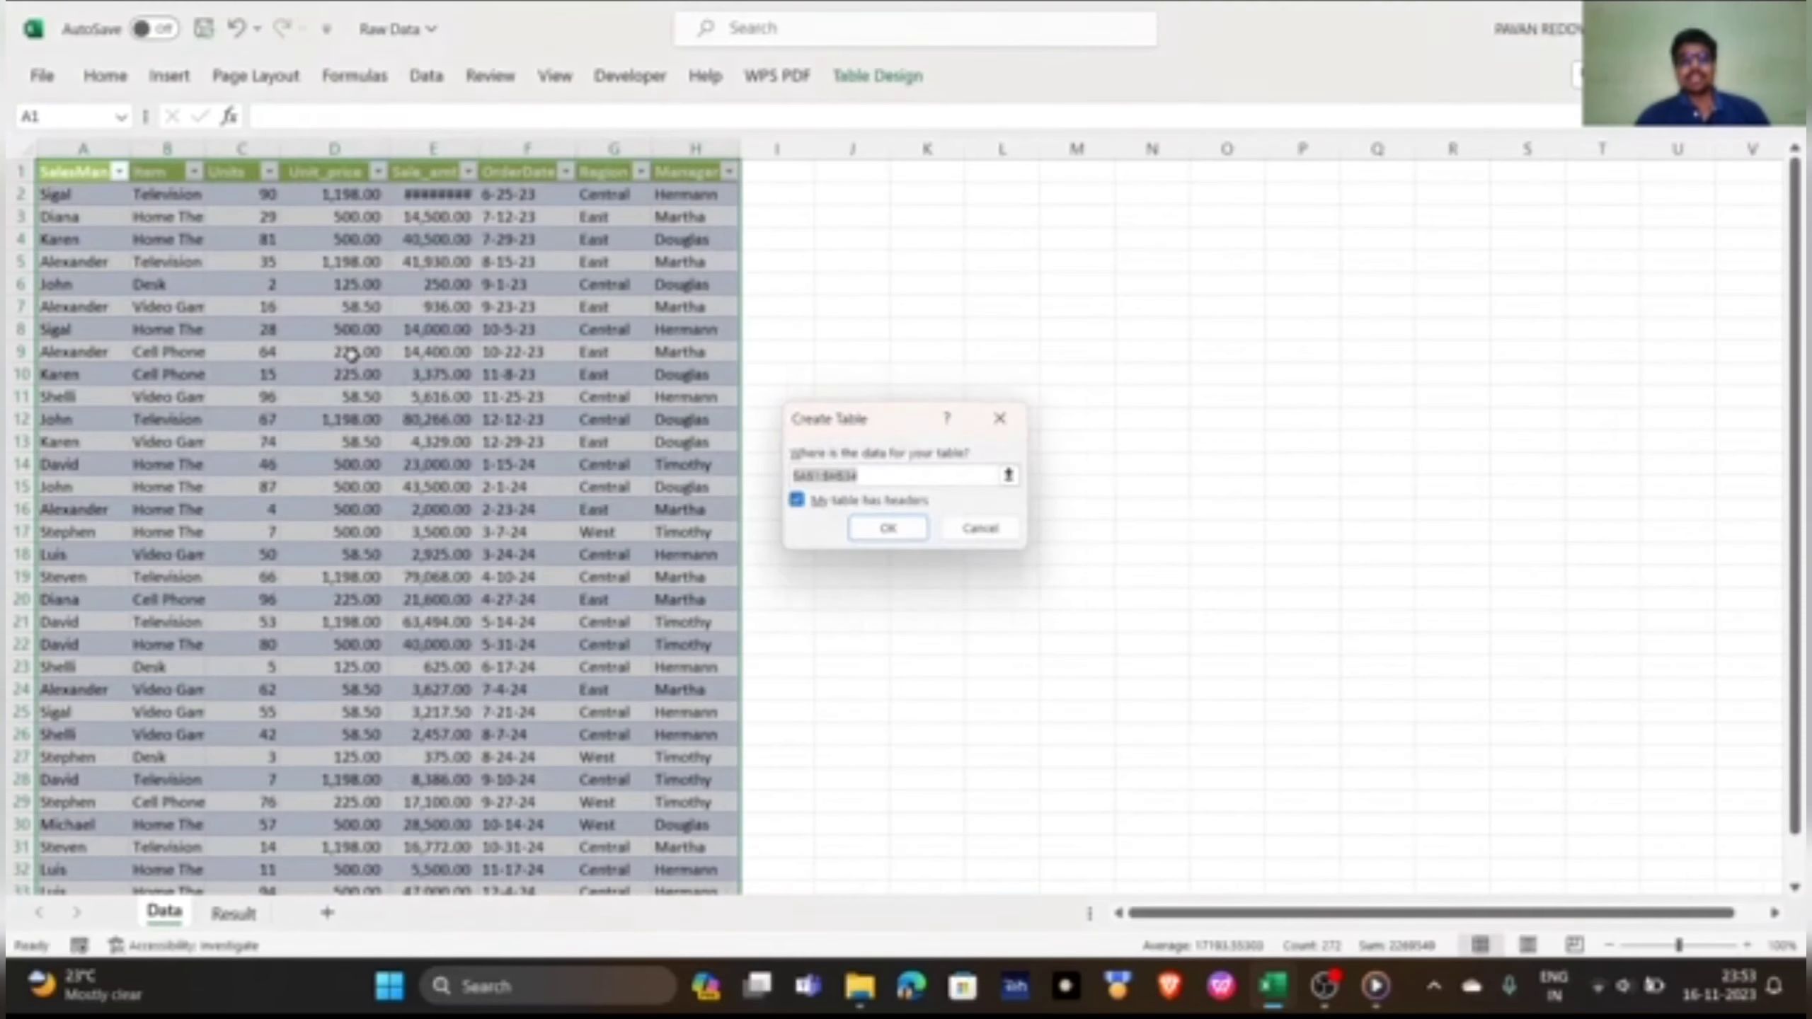
double_click(479, 149)
Name the new table on the Data sheet Raw_Data
left_click(856, 76)
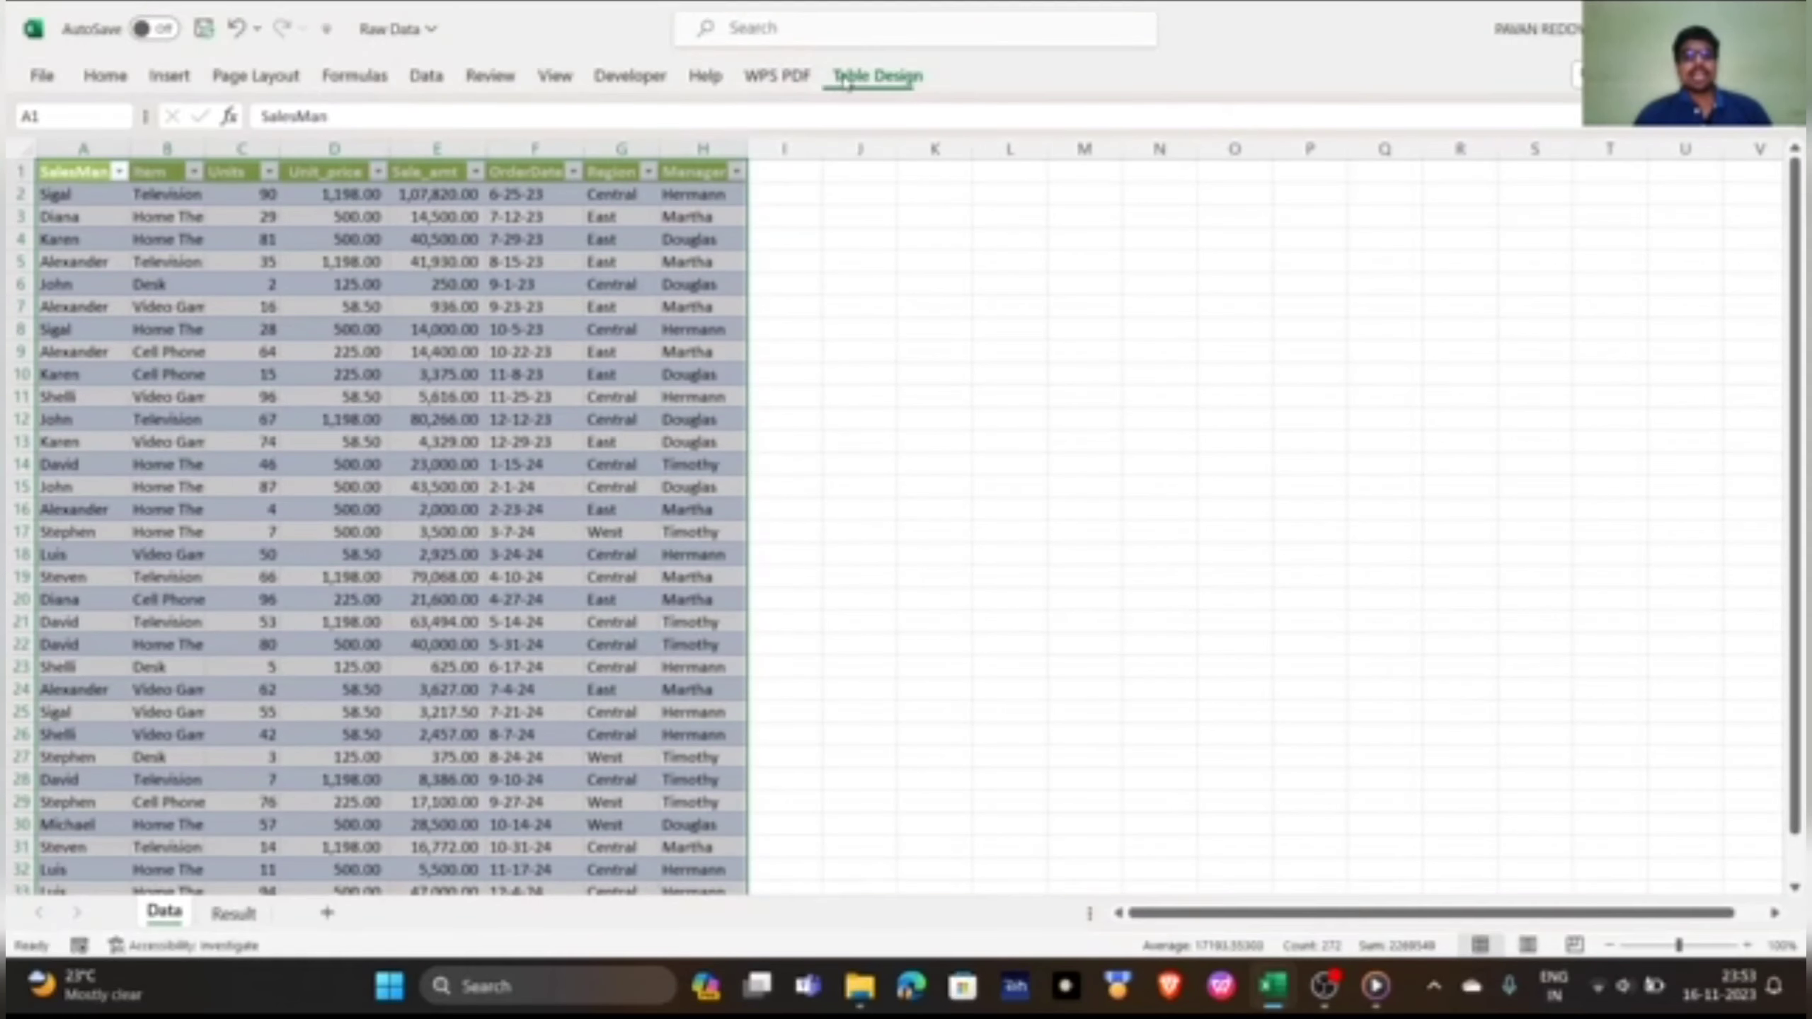
left_click(113, 141)
type("Raw_d")
key("BackSpace")
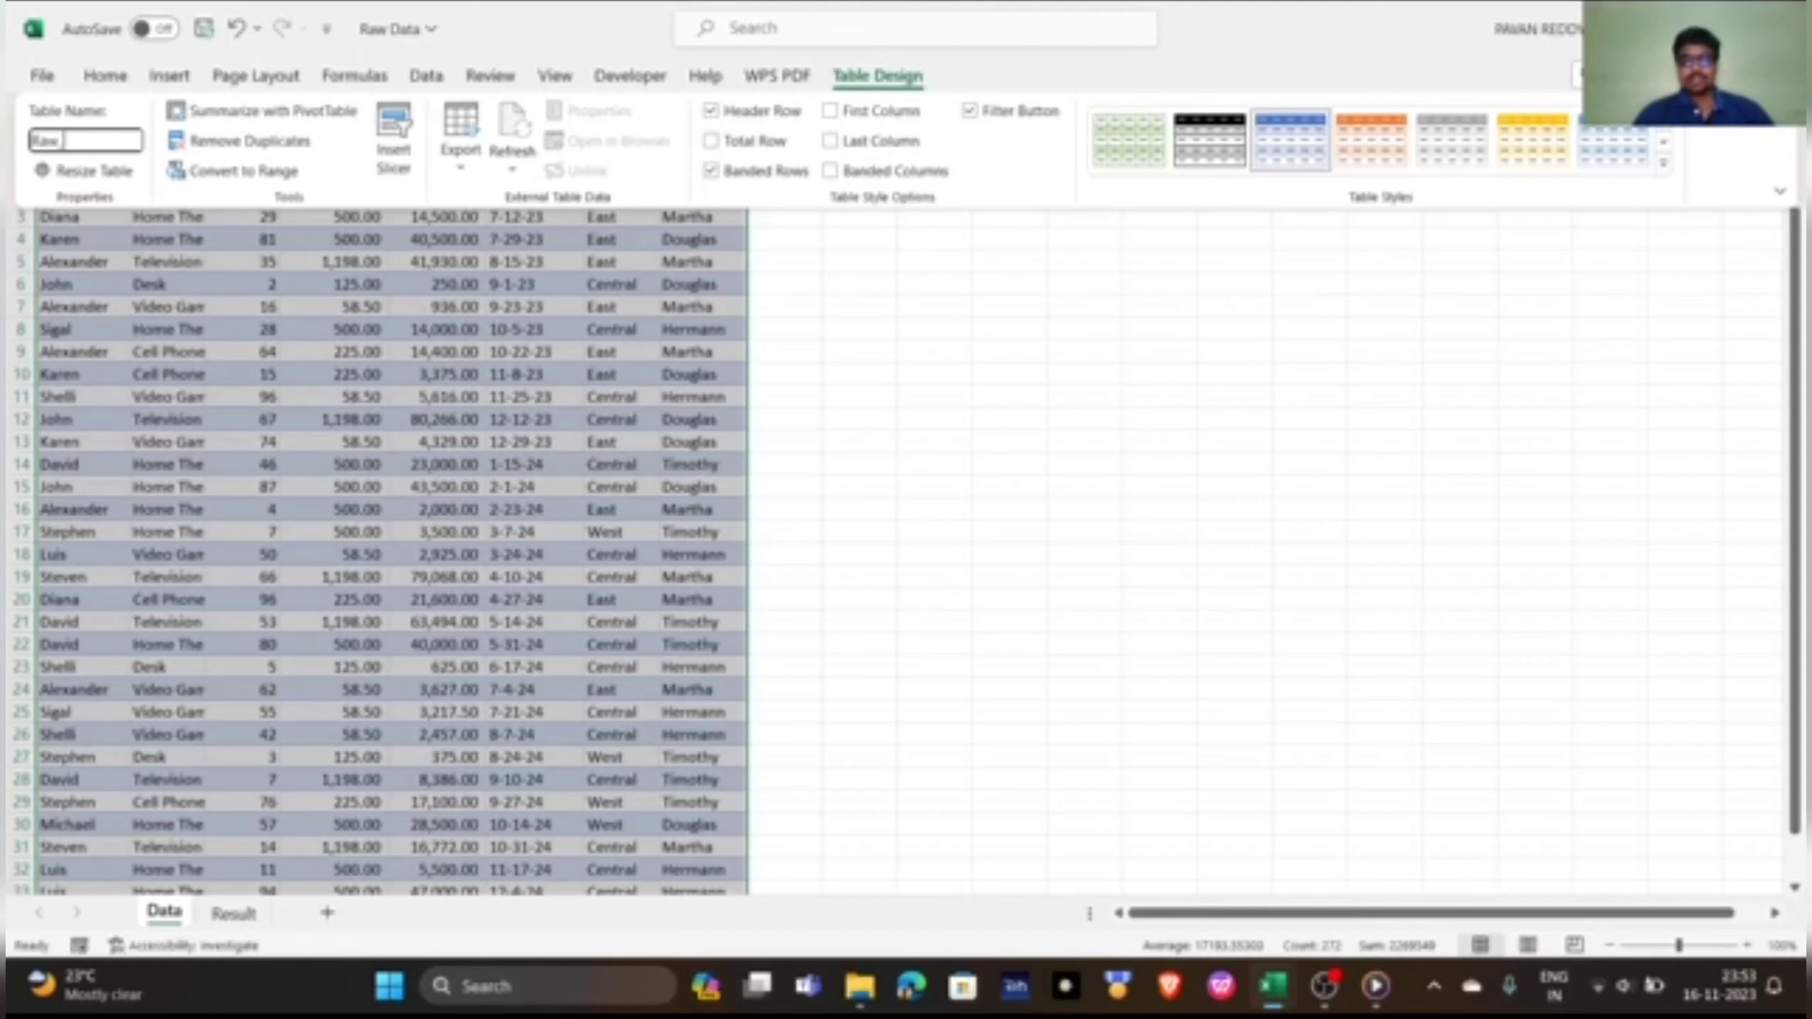
type("Data")
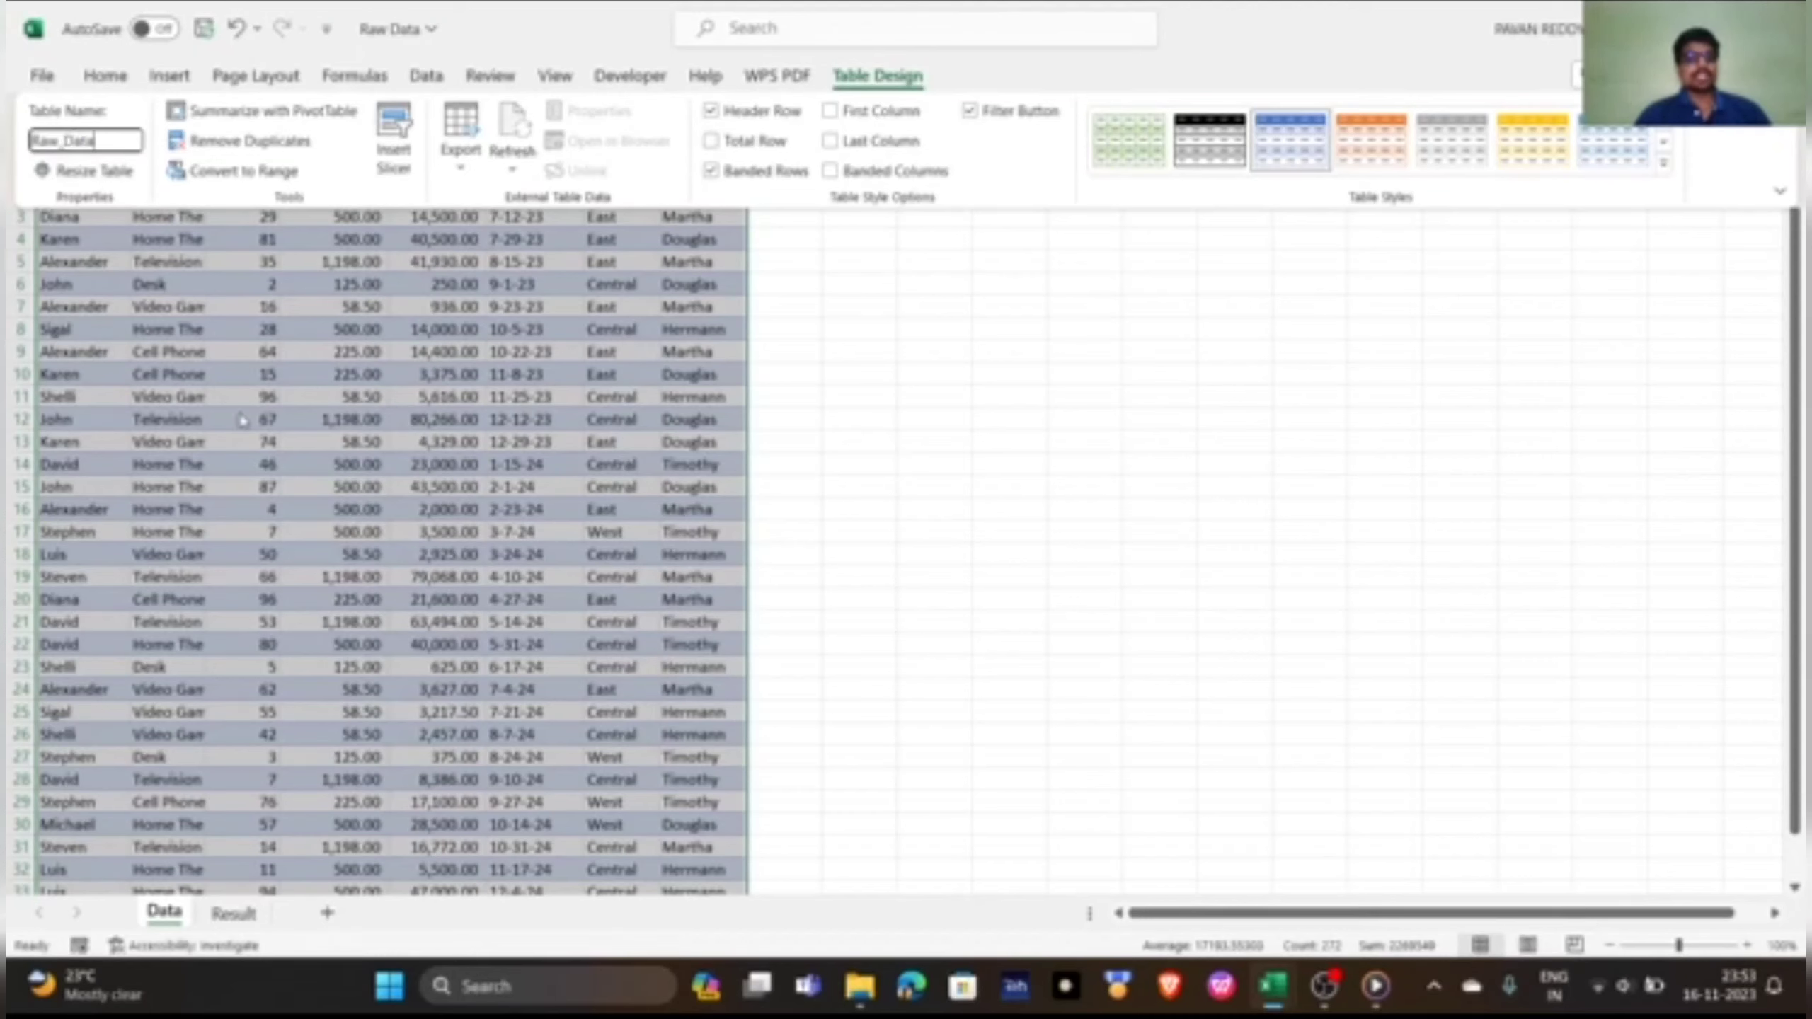
key("Return")
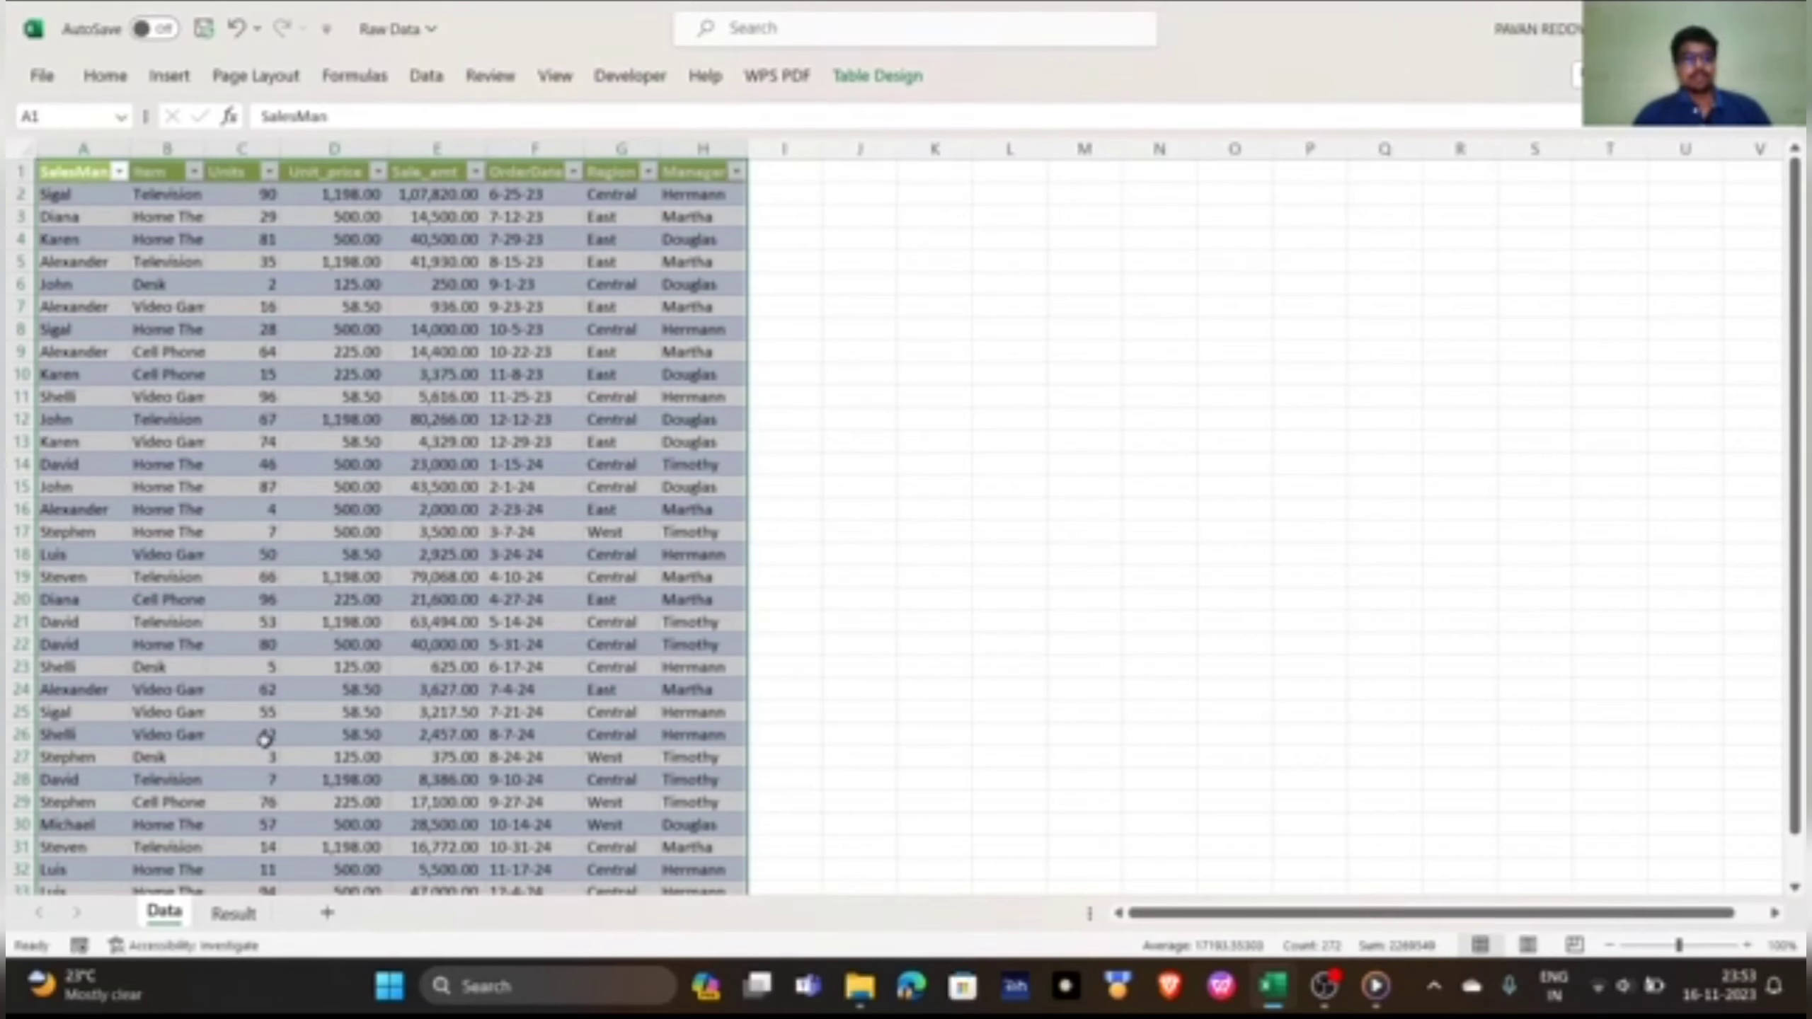
Begin a FILTER formula in cell G8 of the Result sheet with the whole Raw_Data table body as its array argument
left_click(235, 914)
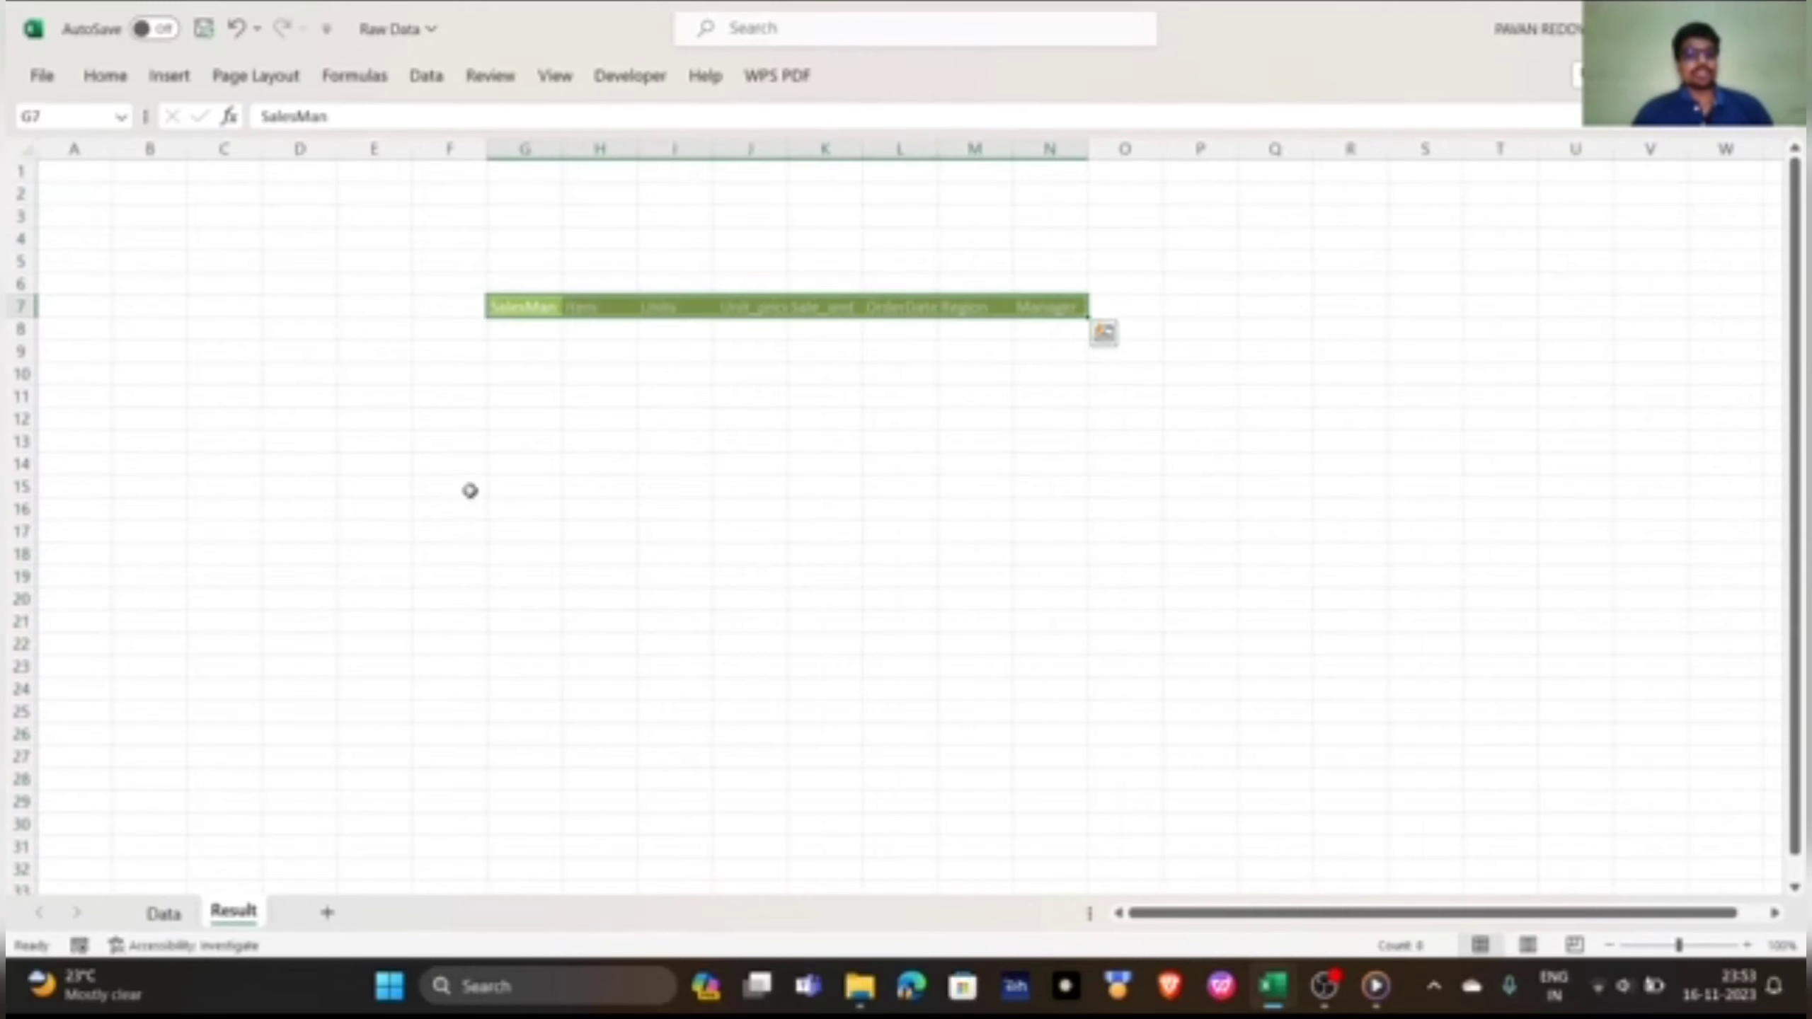
left_click(540, 331)
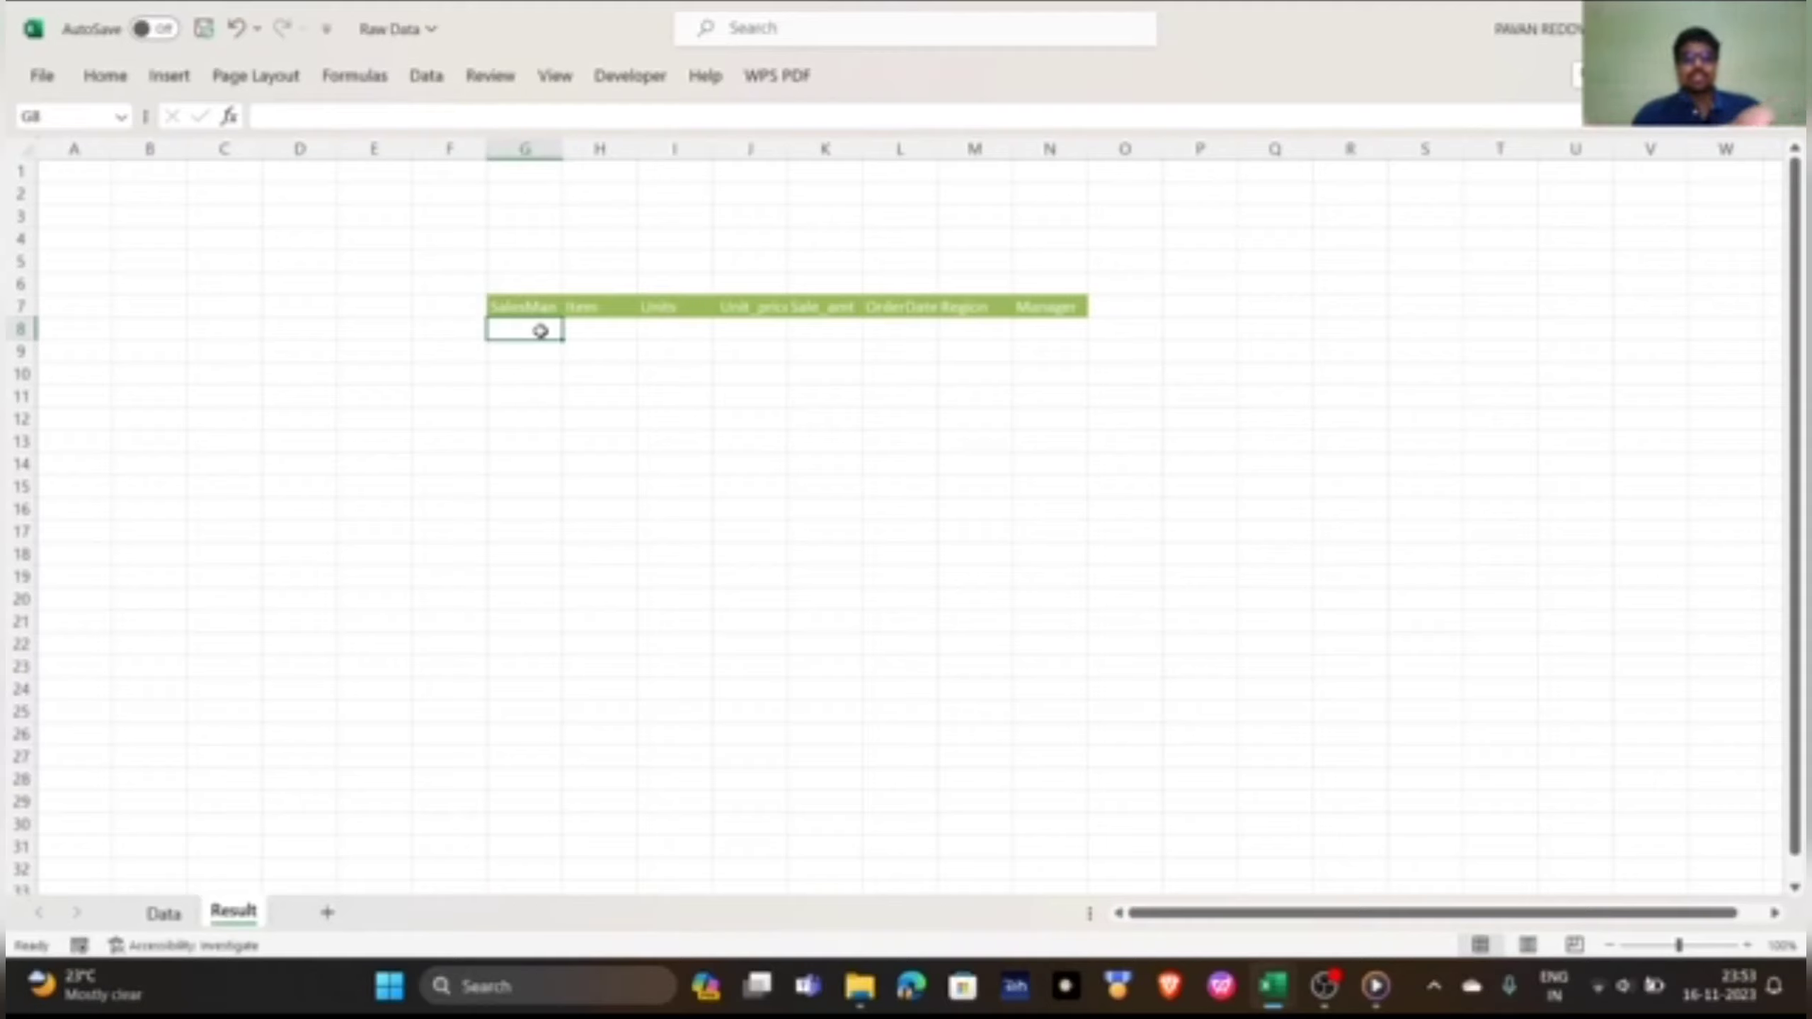
type("=")
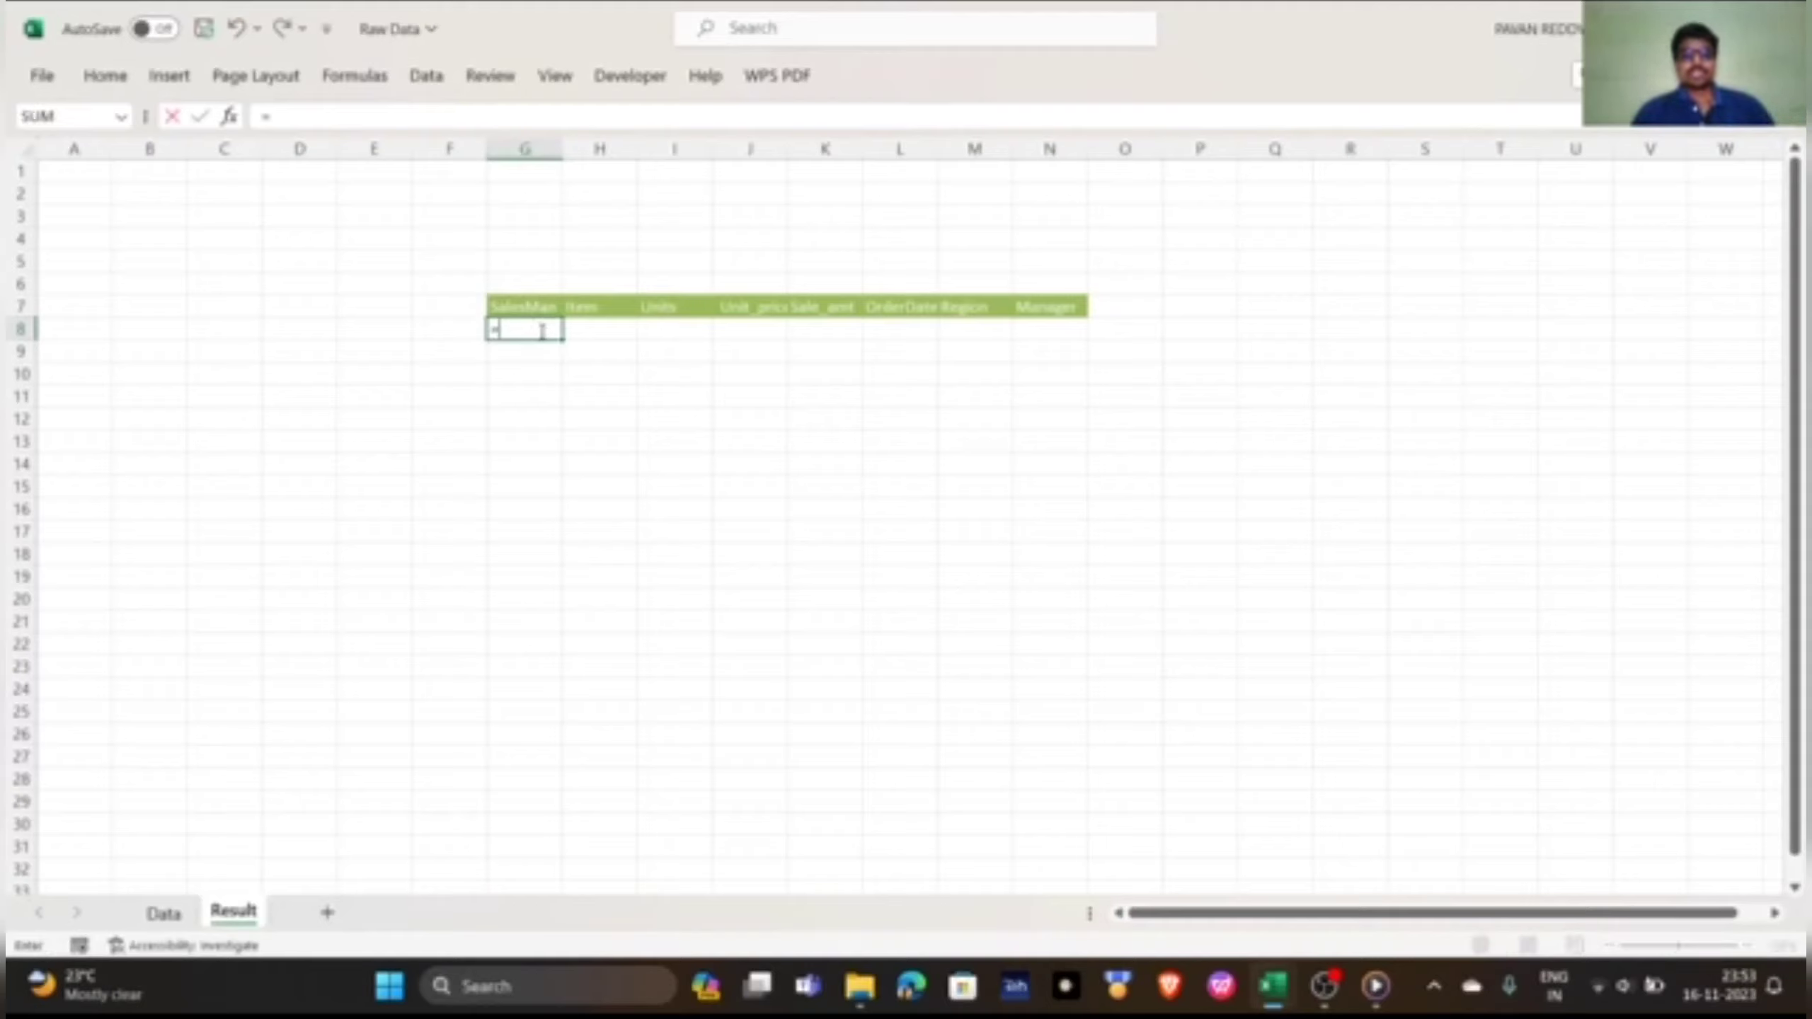
type("fil")
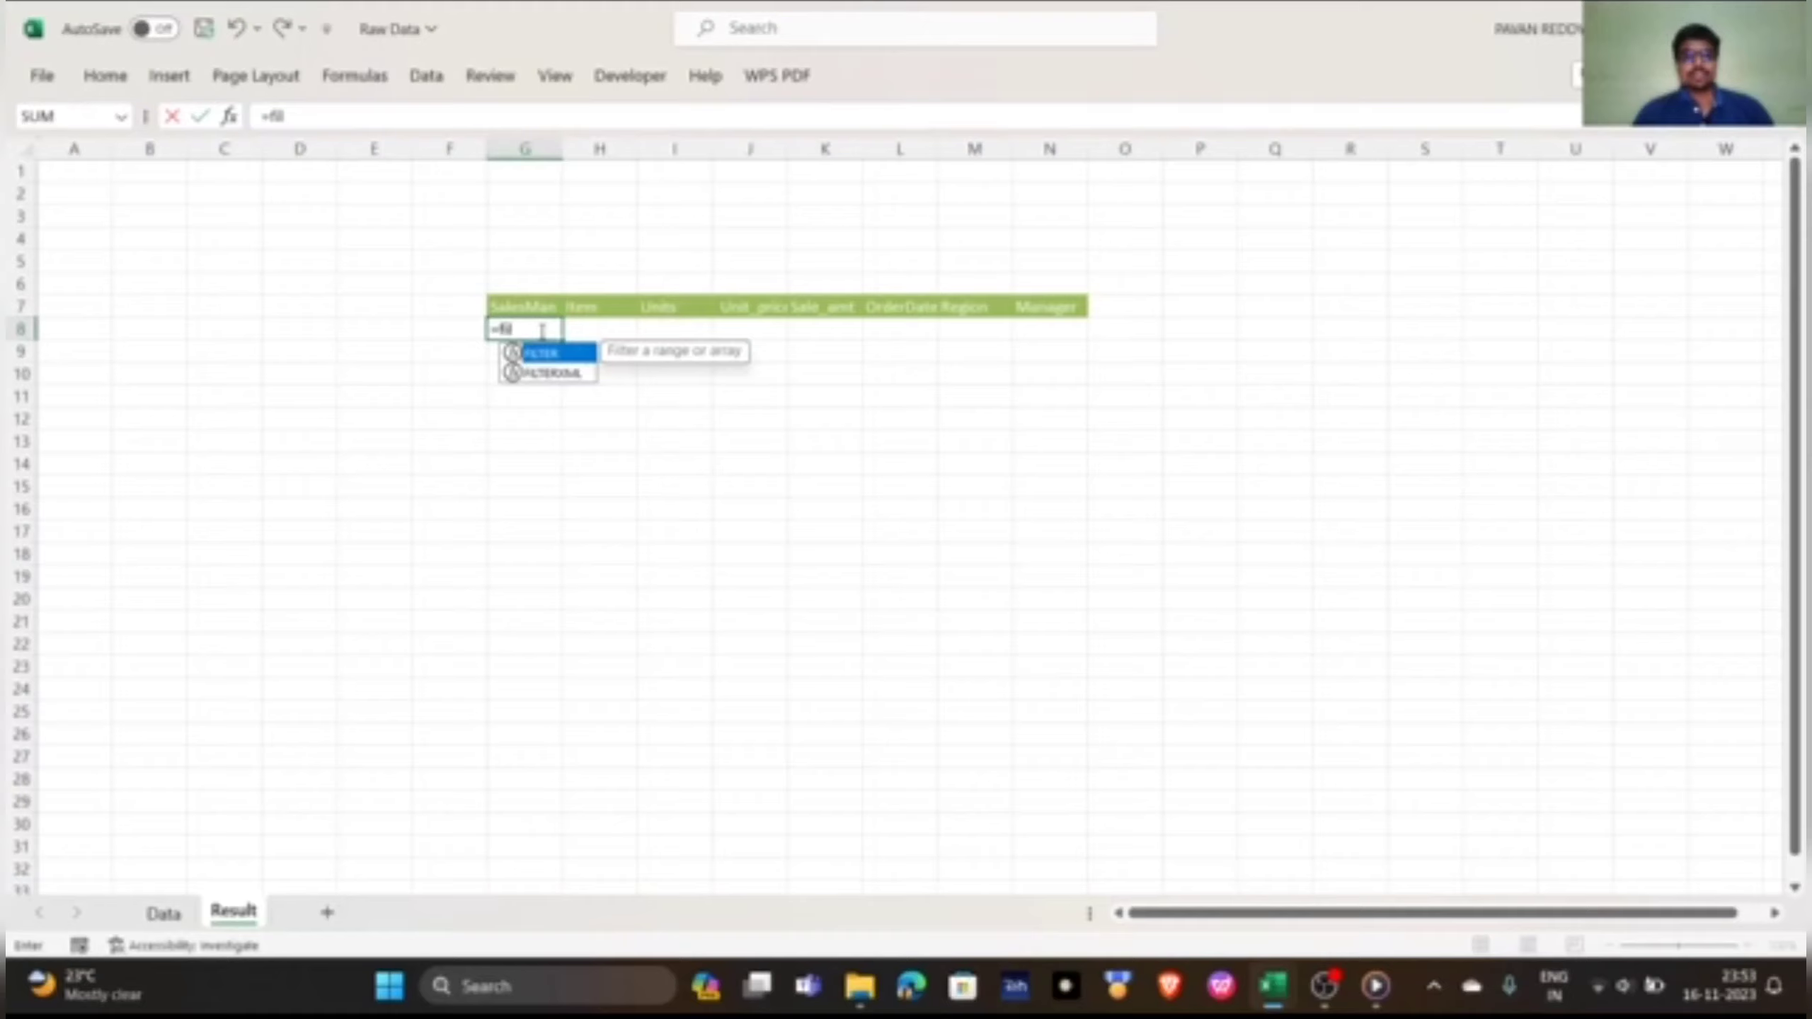
key("Tab")
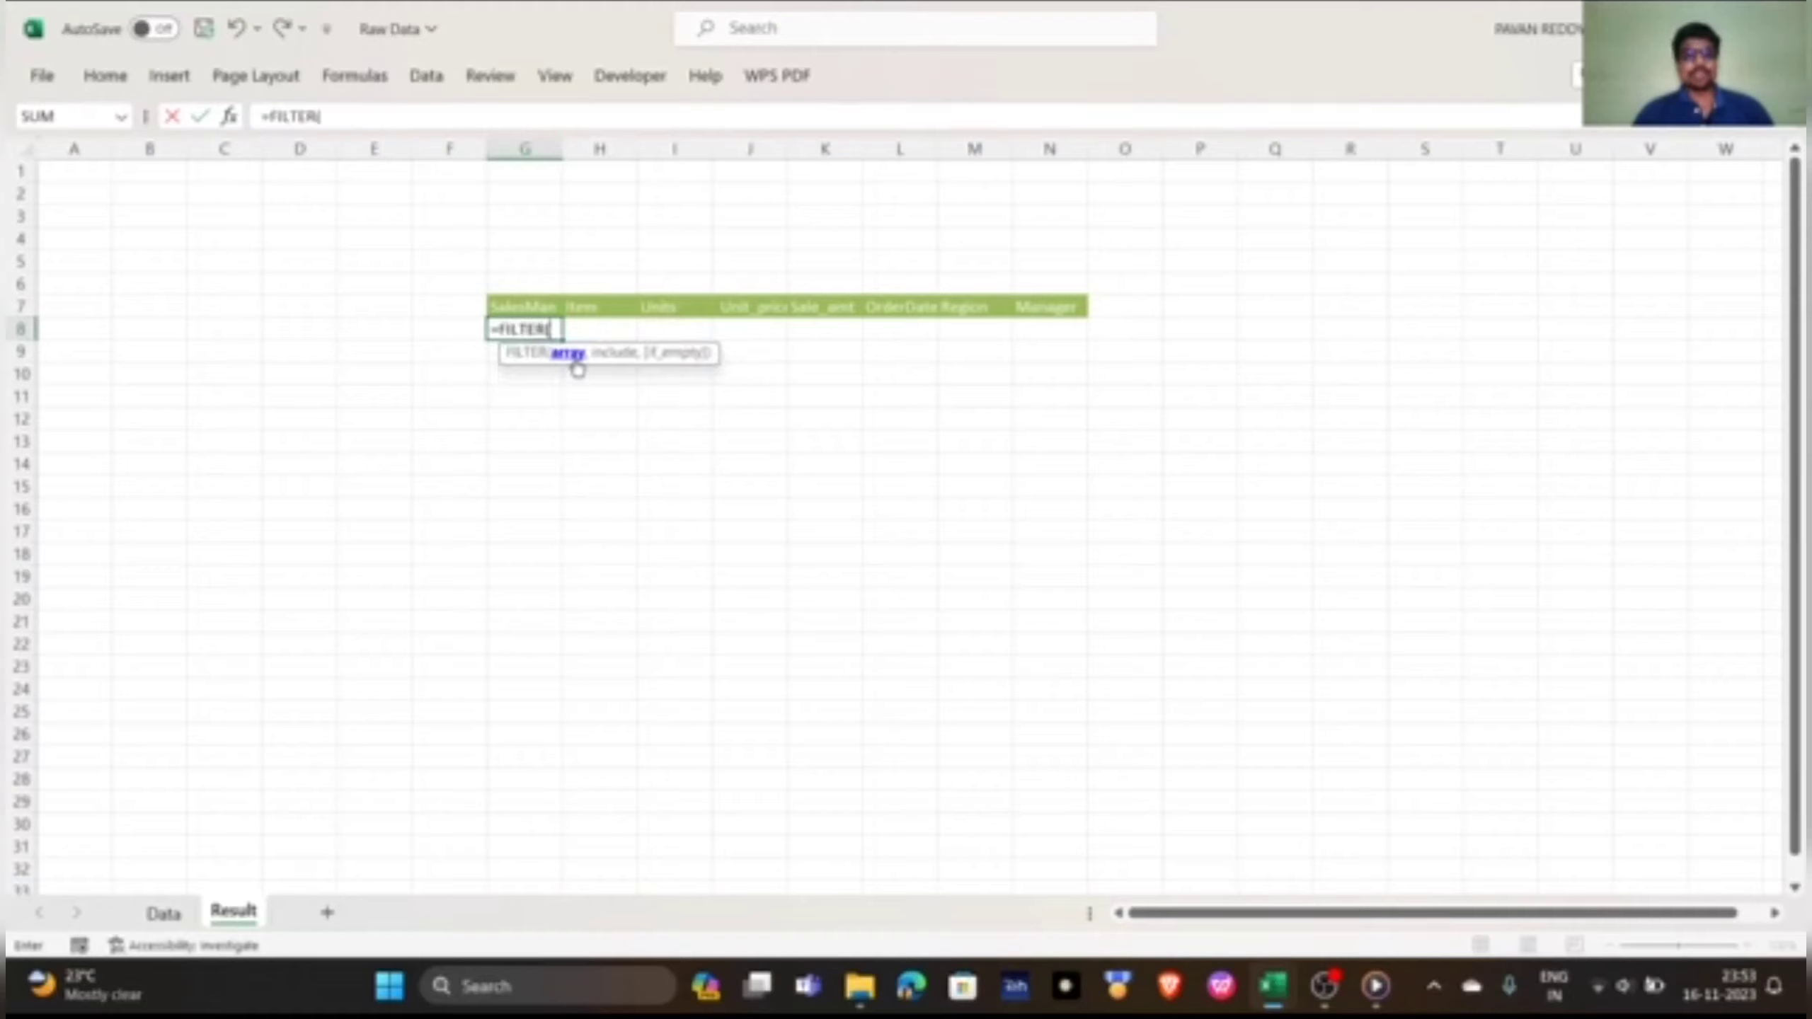
left_click(190, 918)
left_click(82, 202)
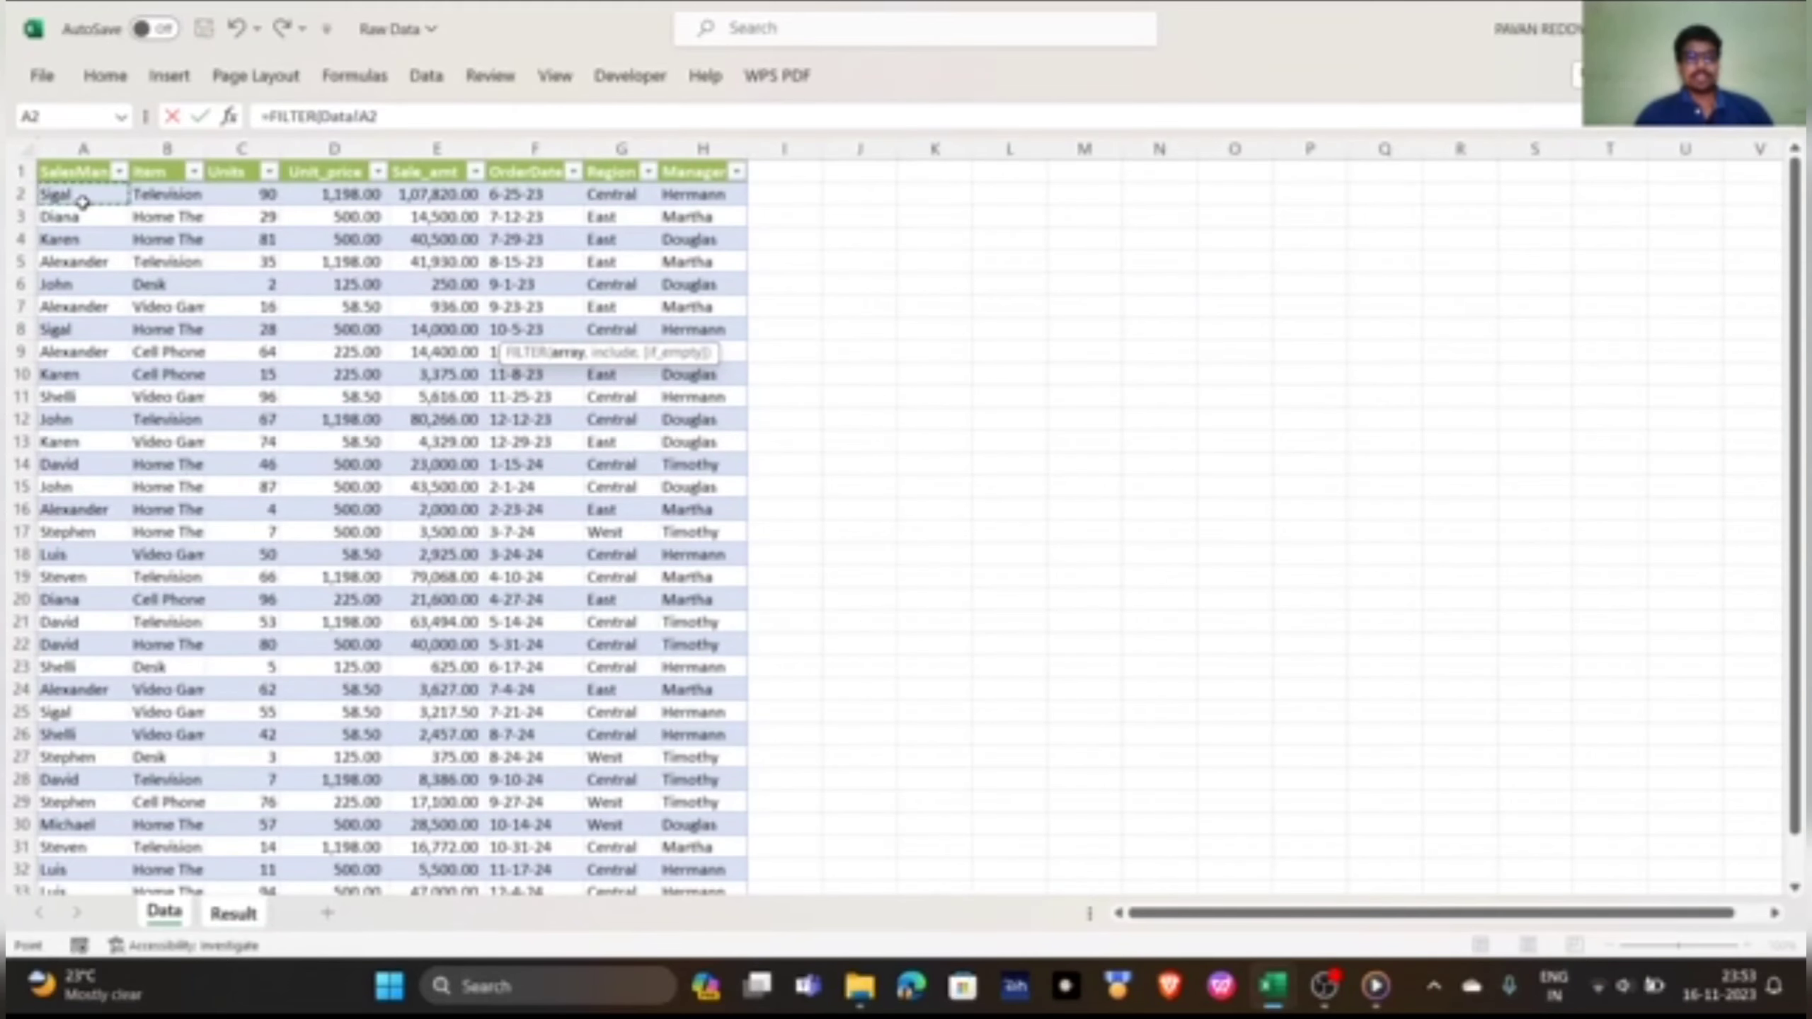
key("ctrl+shift+Right")
key("ctrl+shift+Down")
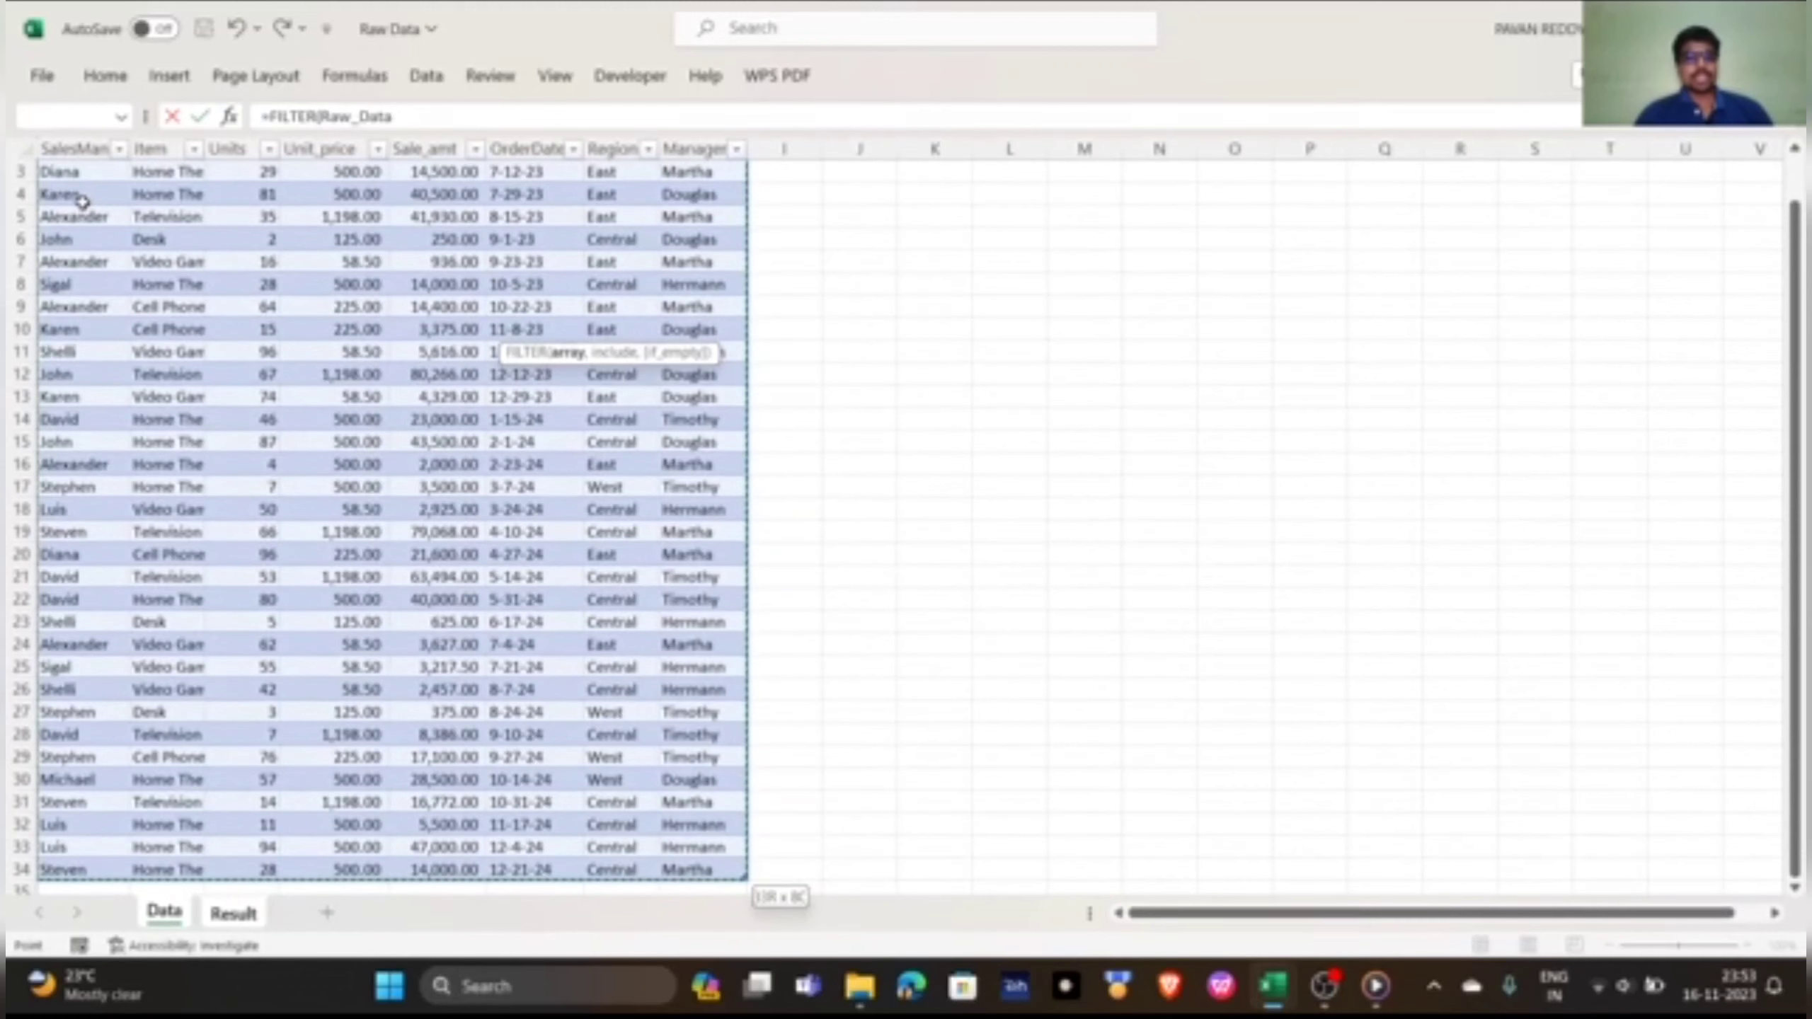
type(",")
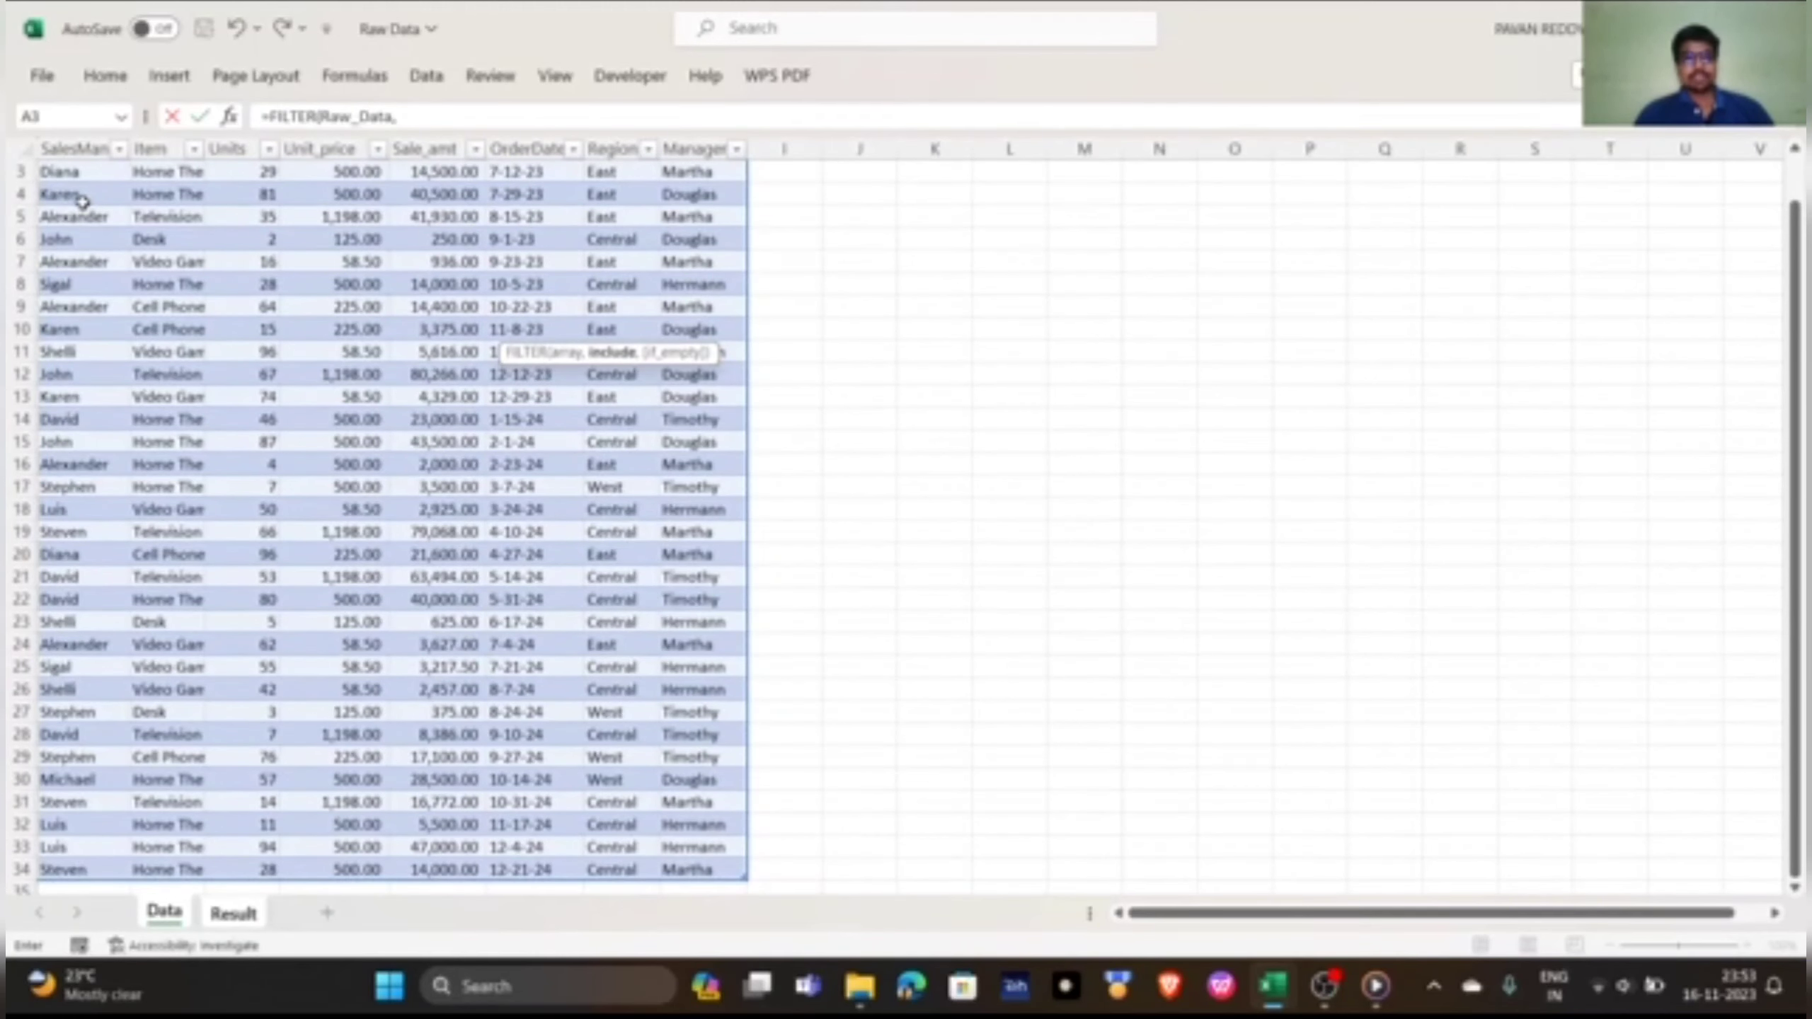
Enter the full SalesMan column with its header, Raw_Data[[#All],[SalesMan]], as the FILTER formula's include argument and continue to the next argument
scroll(241, 363, "up", 2)
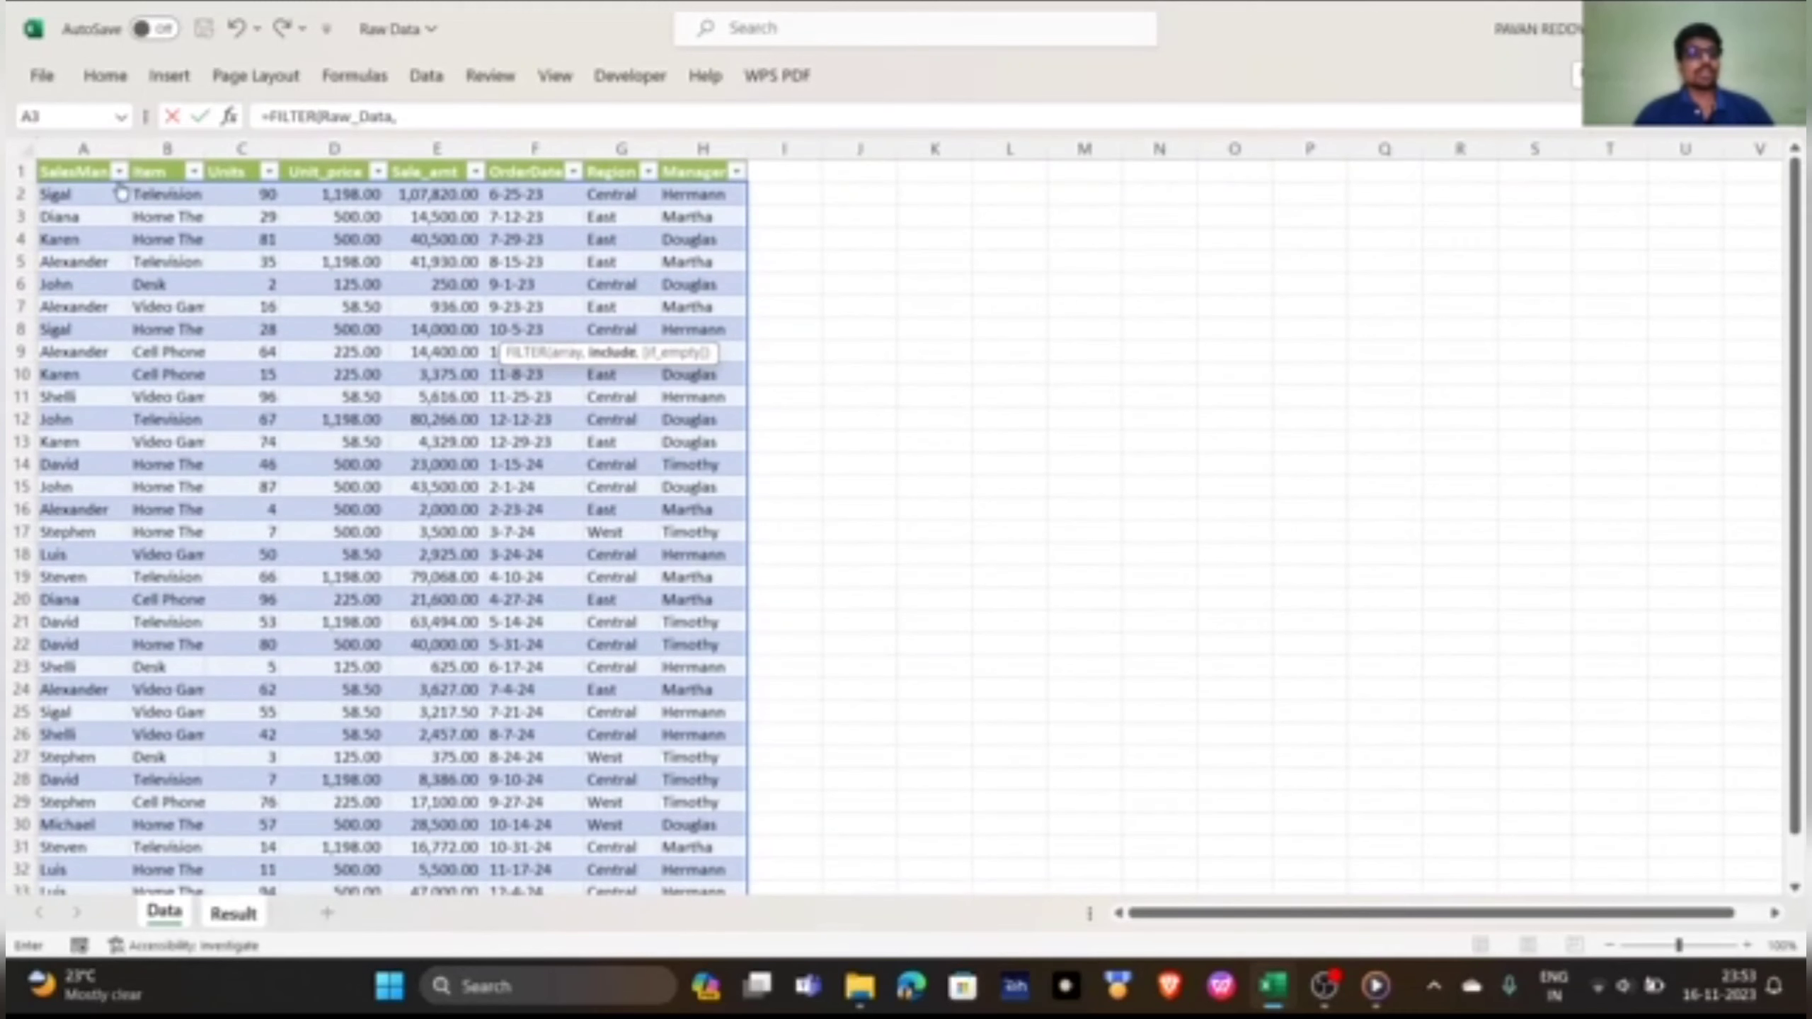
left_click(88, 169)
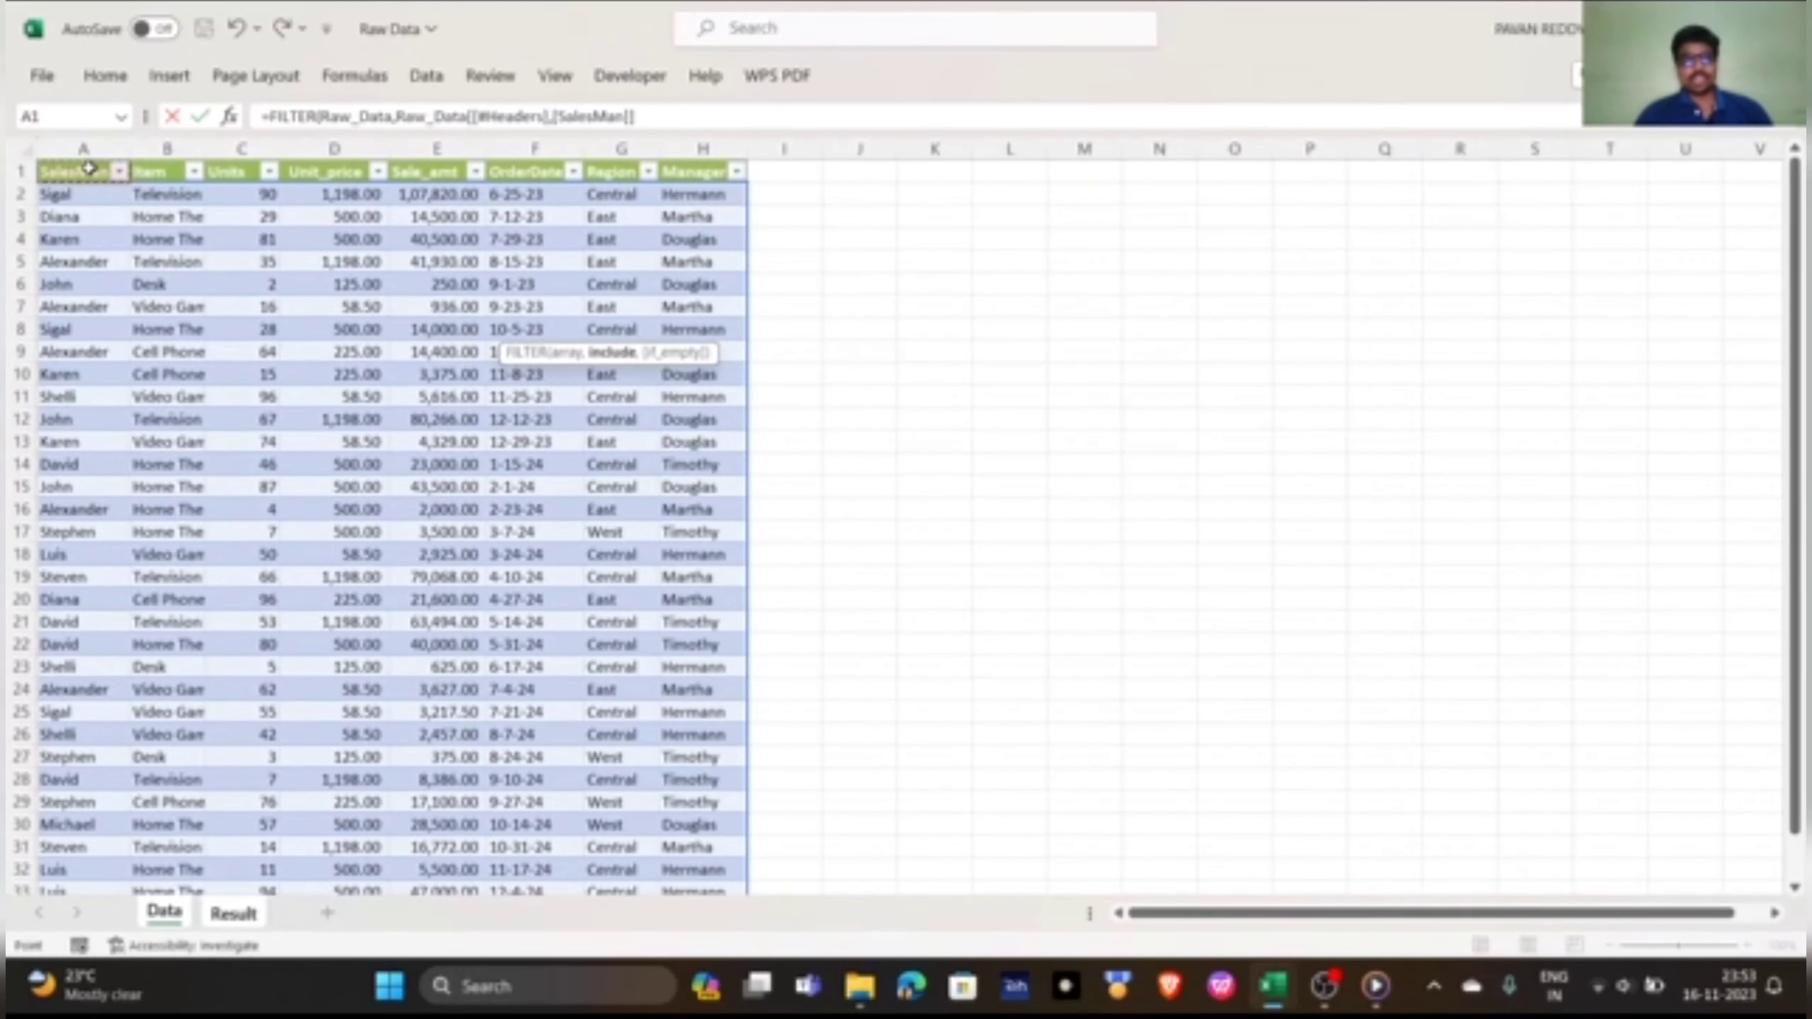
key("ctrl+shift+Down")
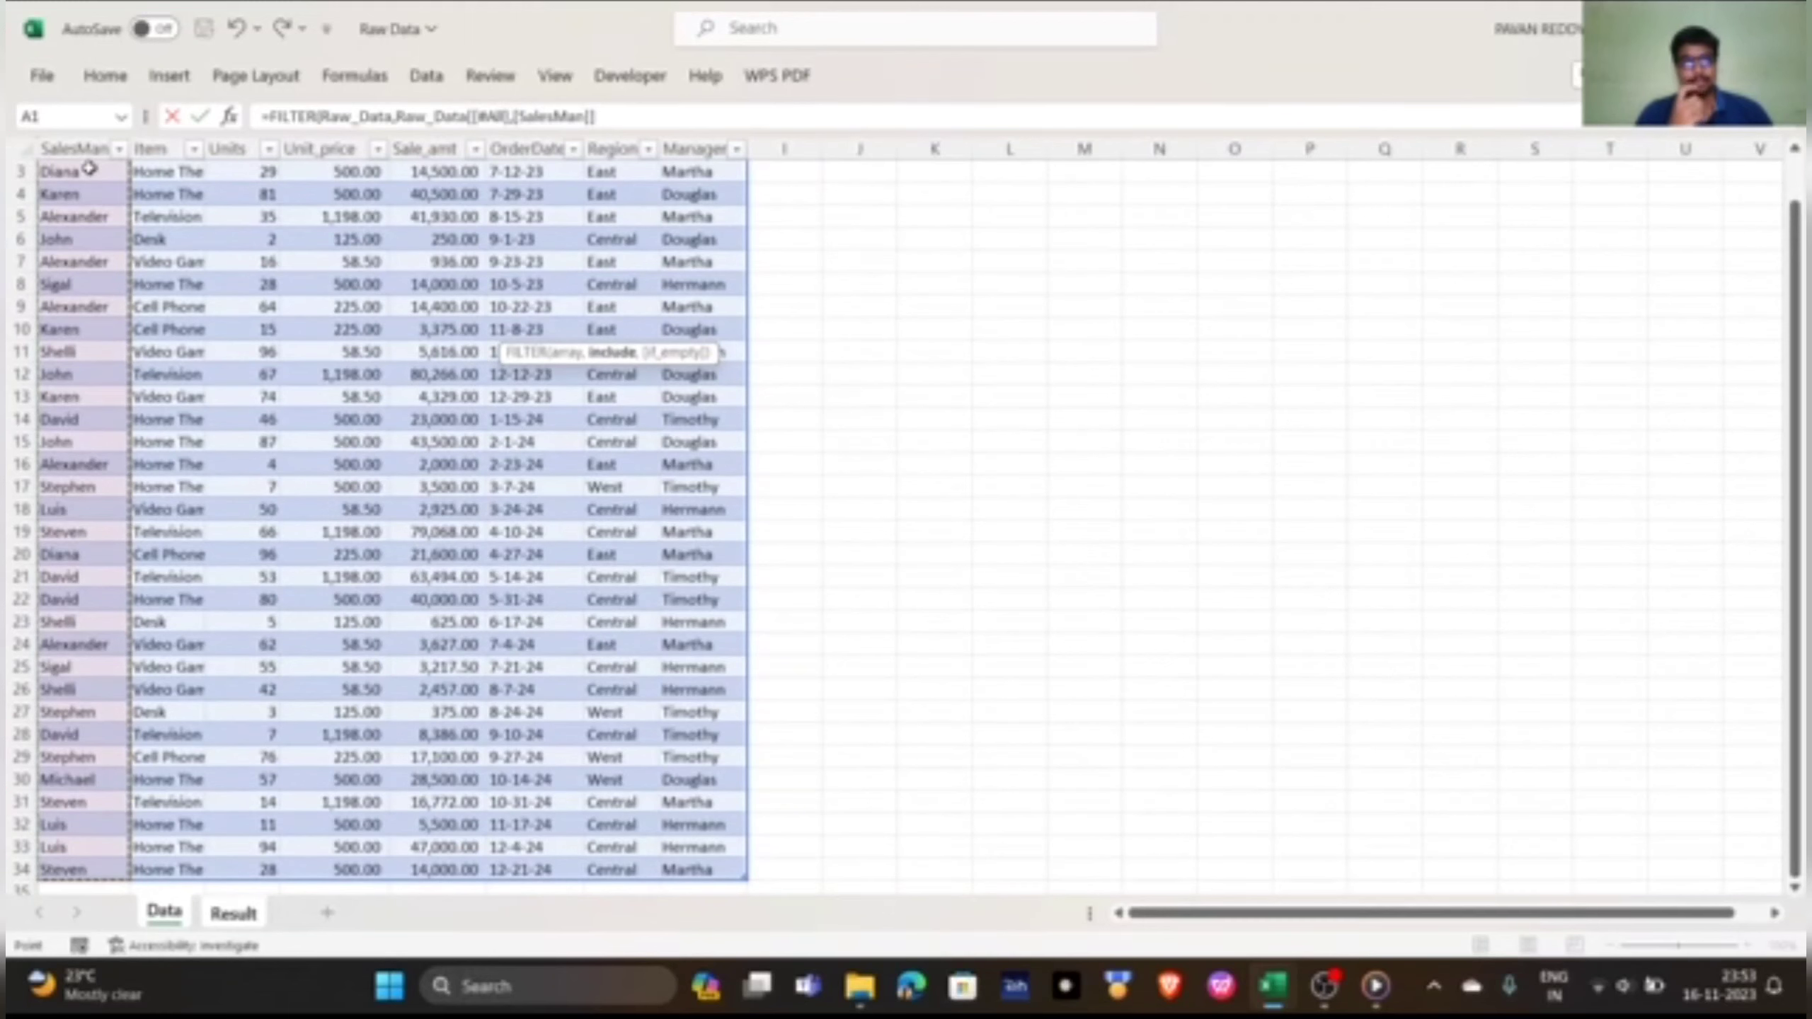
scroll(100, 187, "up", 1)
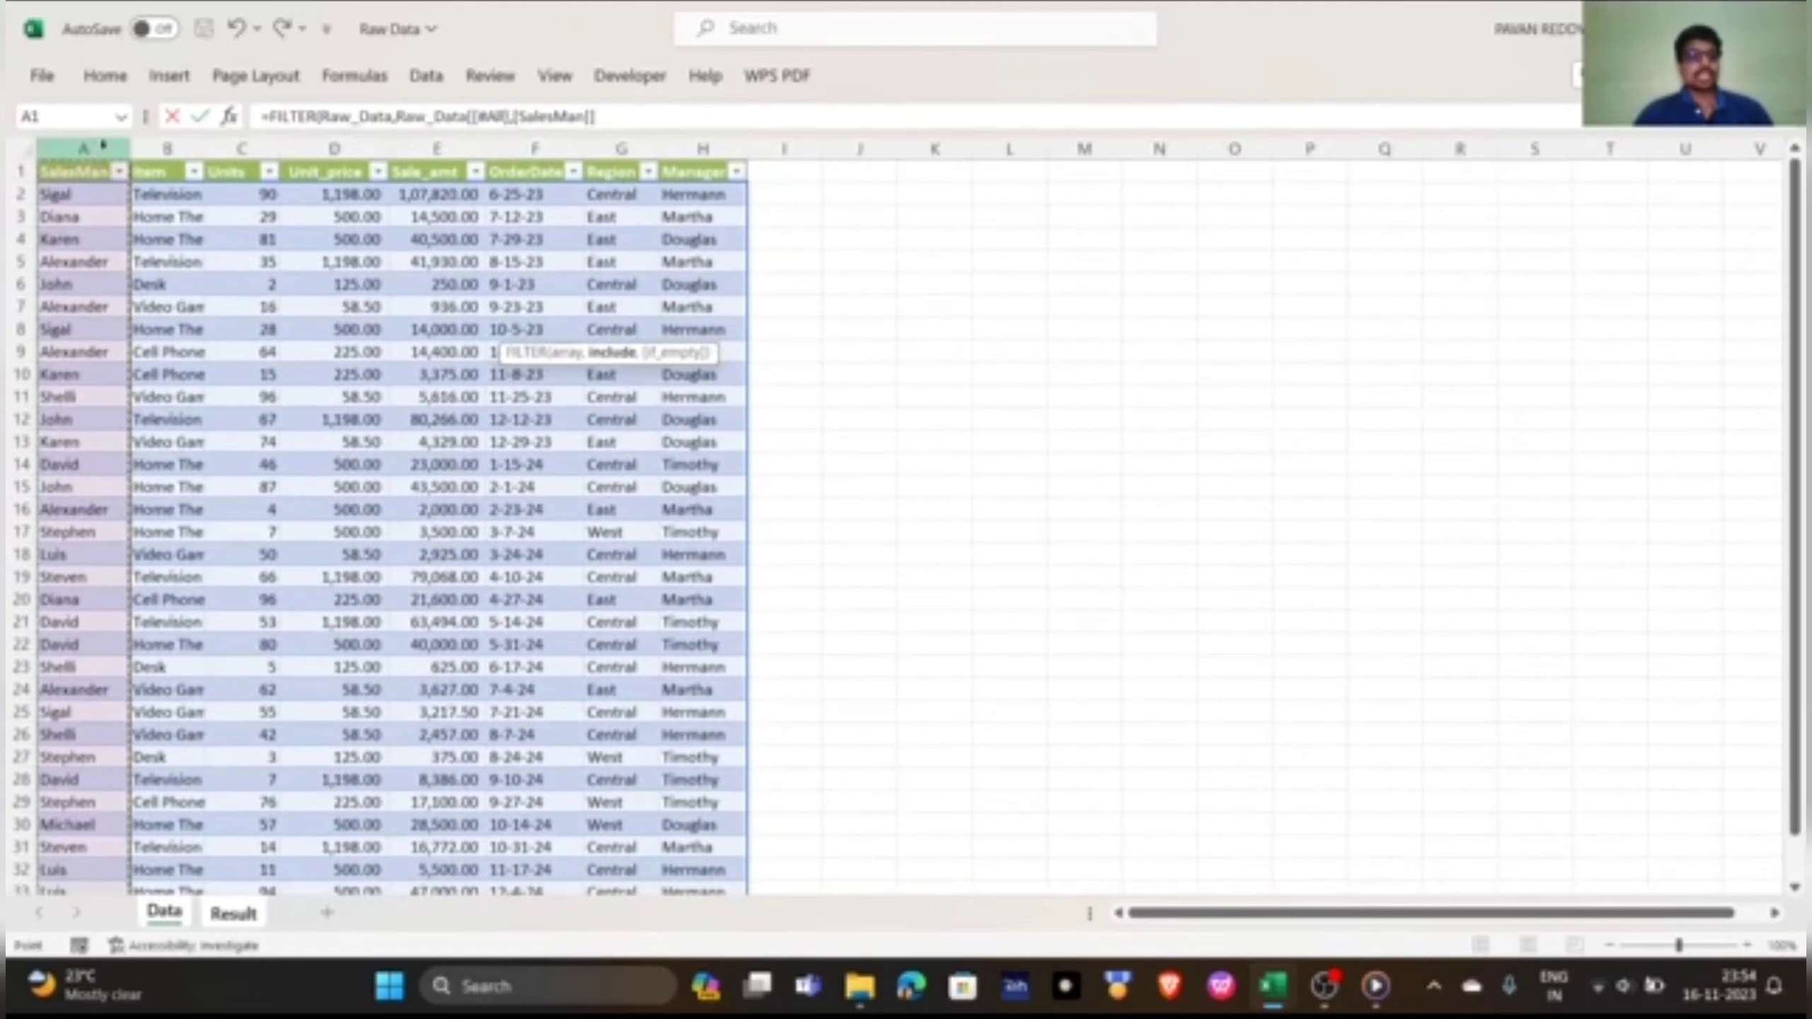
left_click(103, 146)
left_click(102, 196)
key("Up")
key("ctrl+shift+Down")
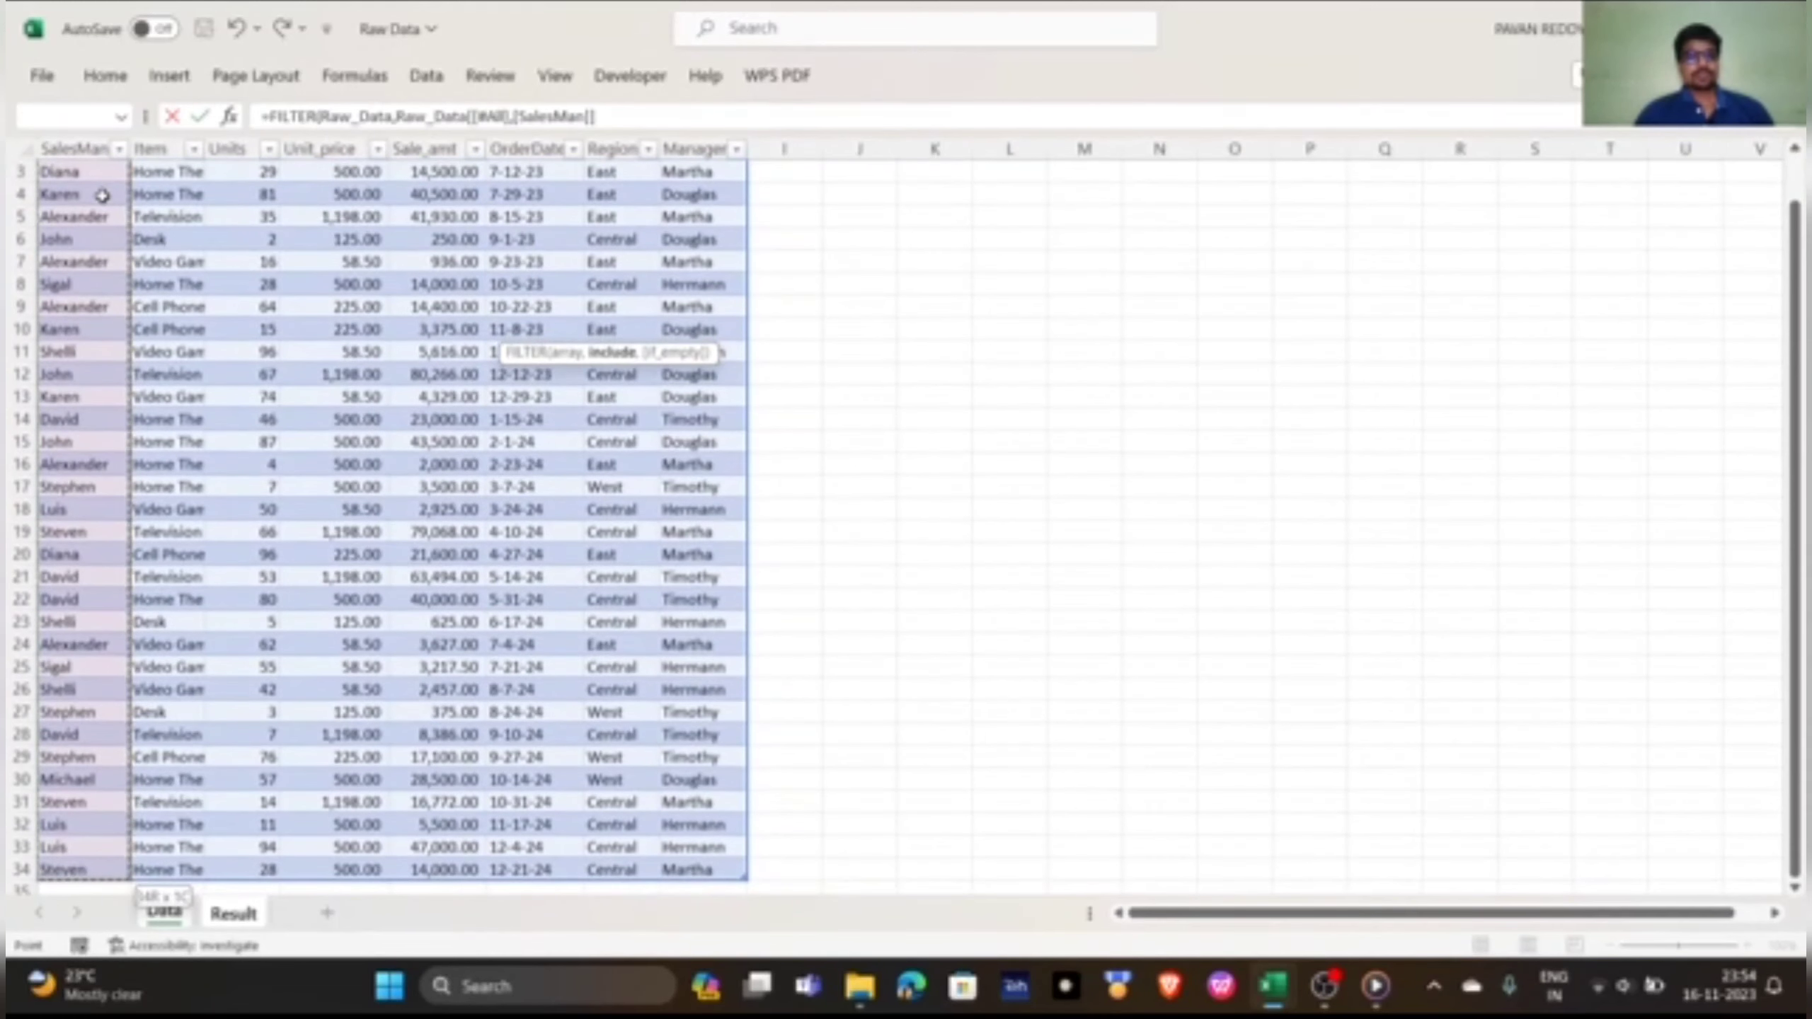
type(",")
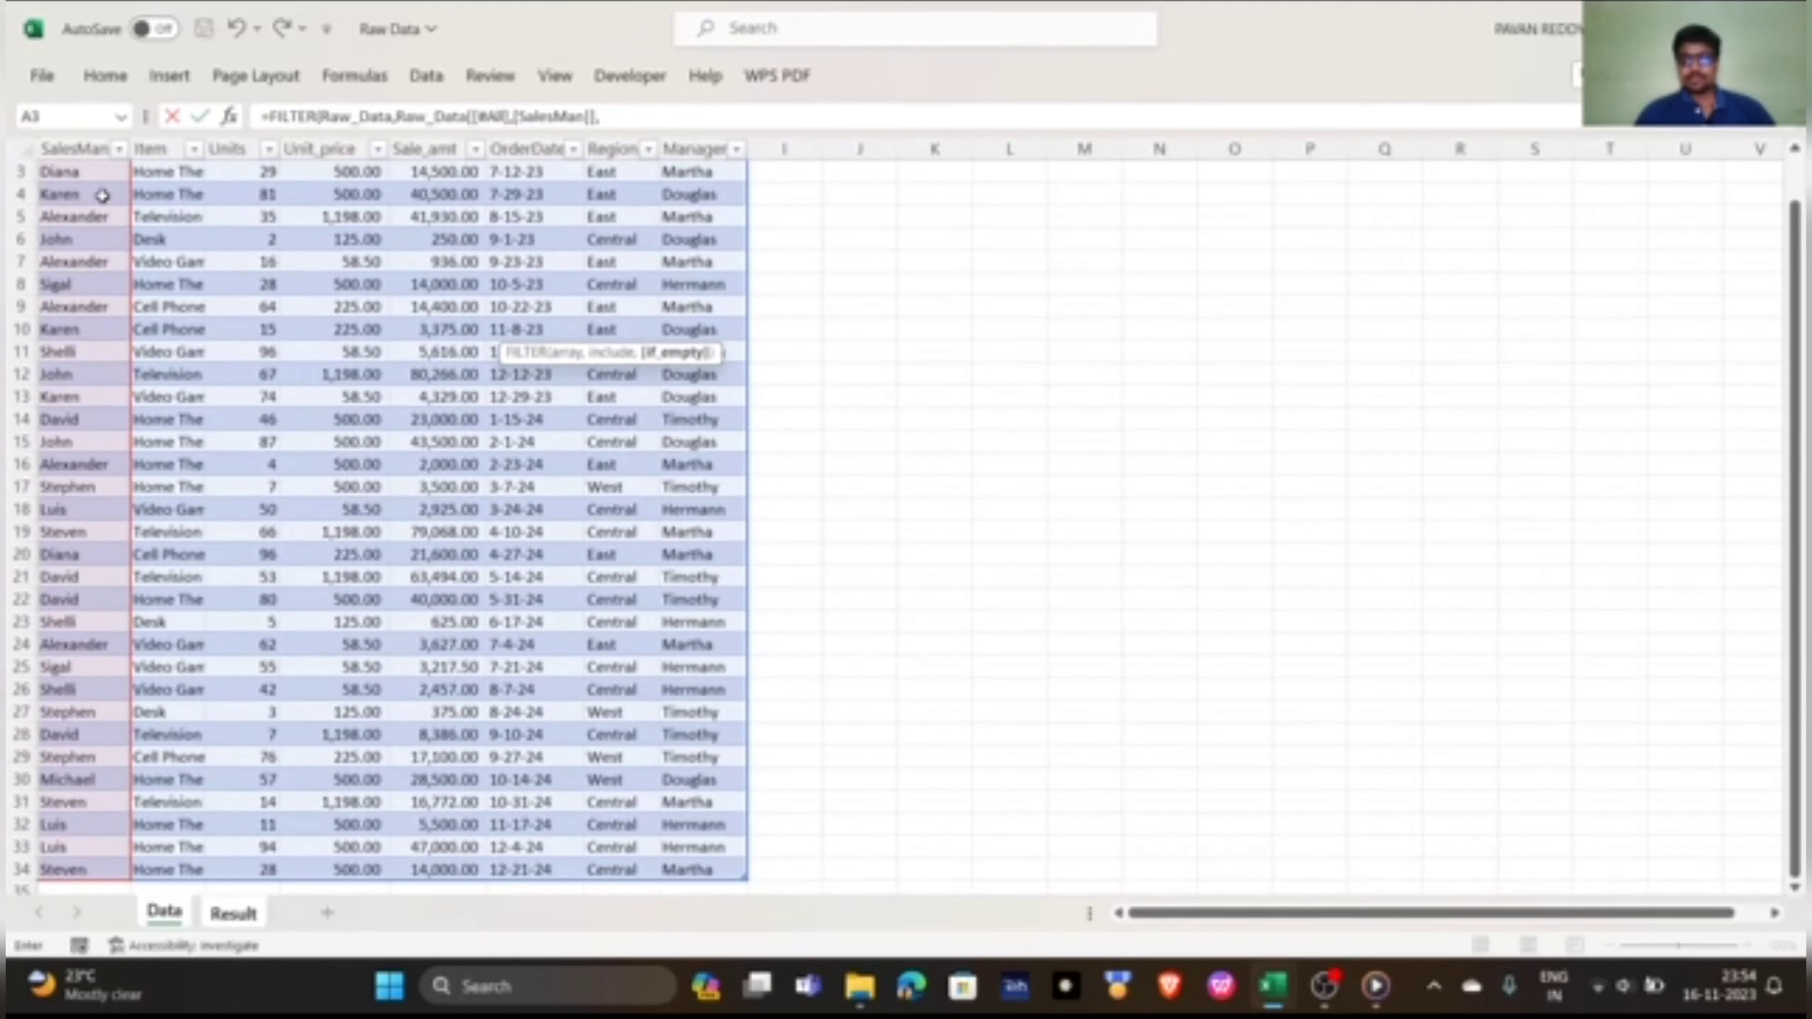
type("\"N")
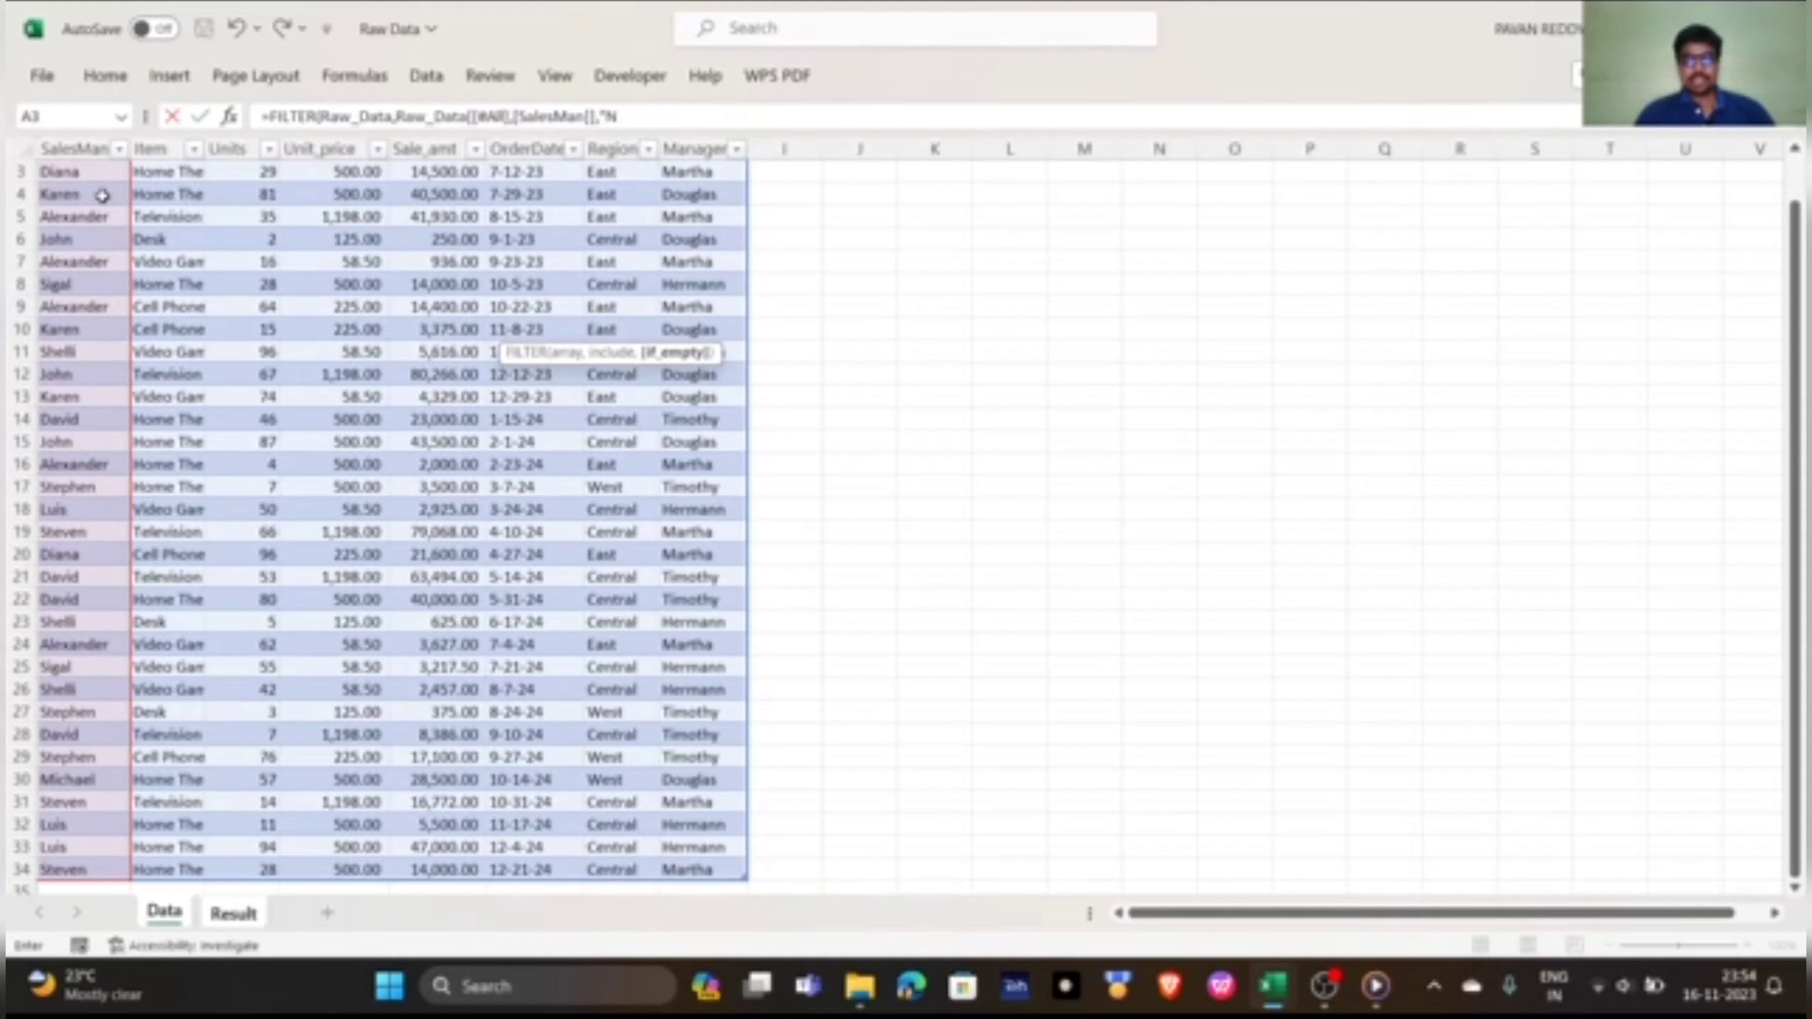
type("o Match")
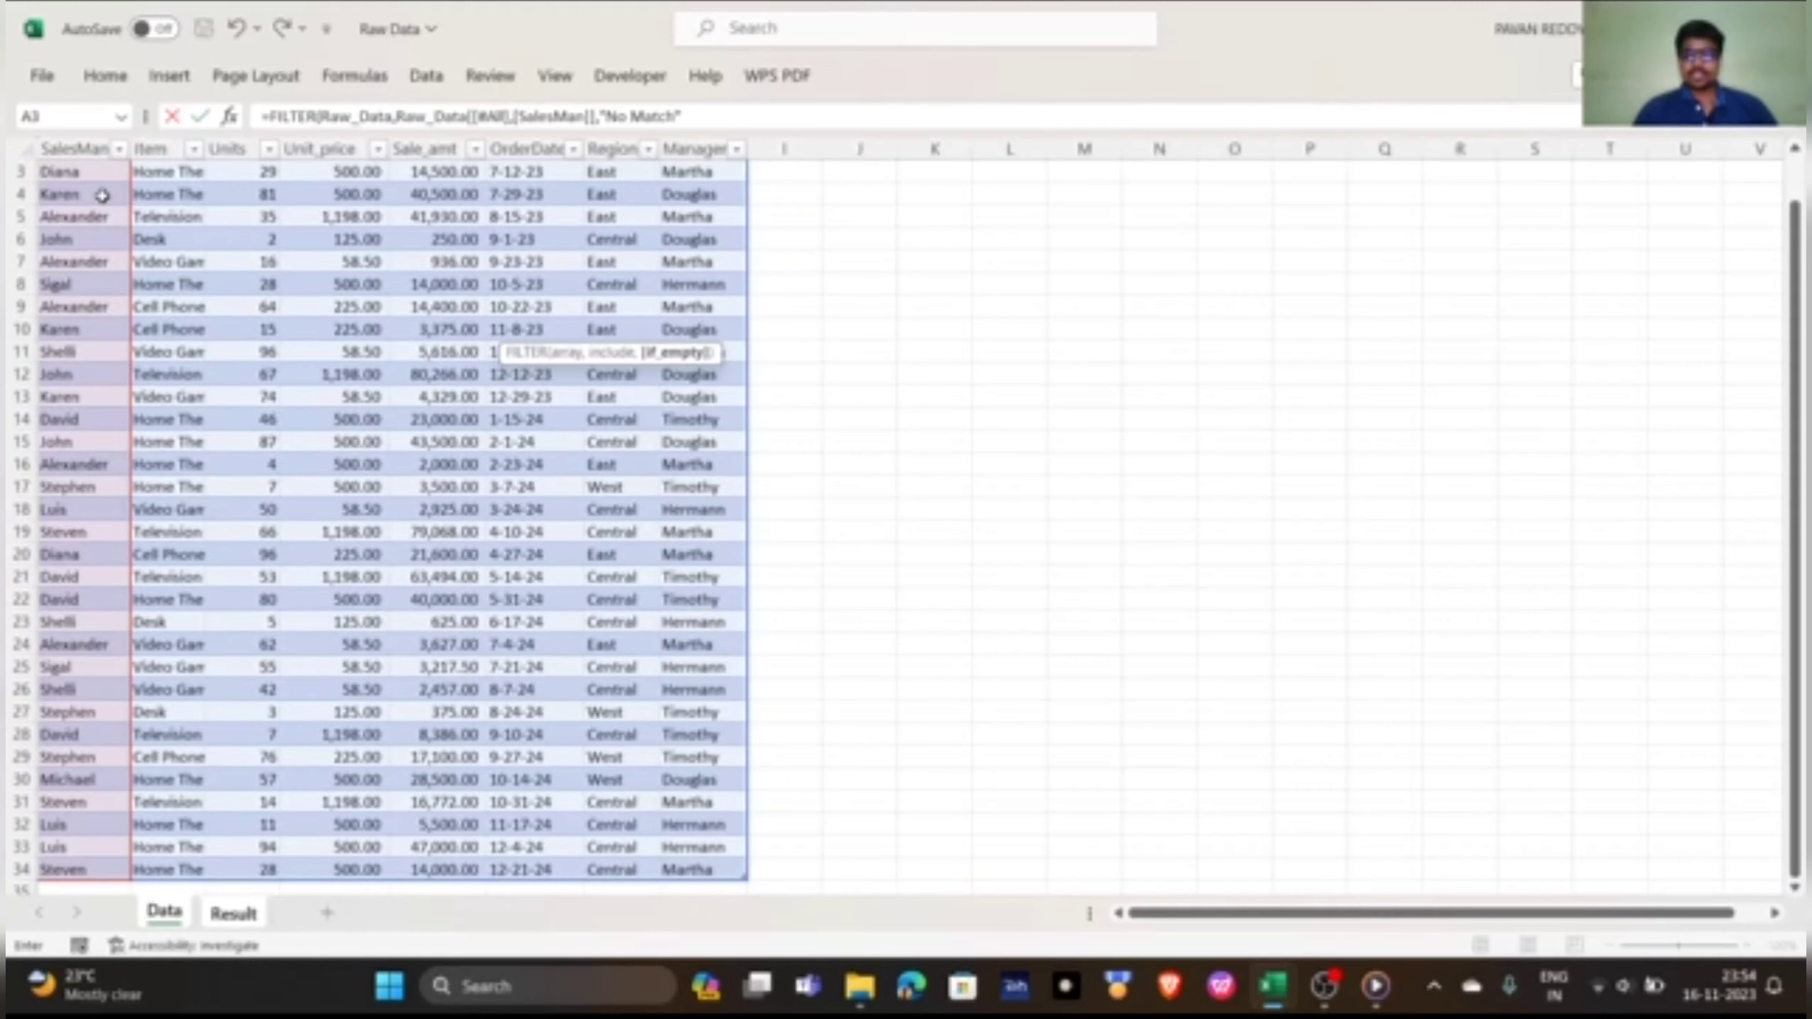
key("BackSpace")
key("BackSpace")
key("BackSpace")
key("BackSpace")
key("BackSpace")
key("BackSpace")
key("BackSpace")
key("BackSpace")
key("BackSpace")
key("BackSpace")
key("BackSpace")
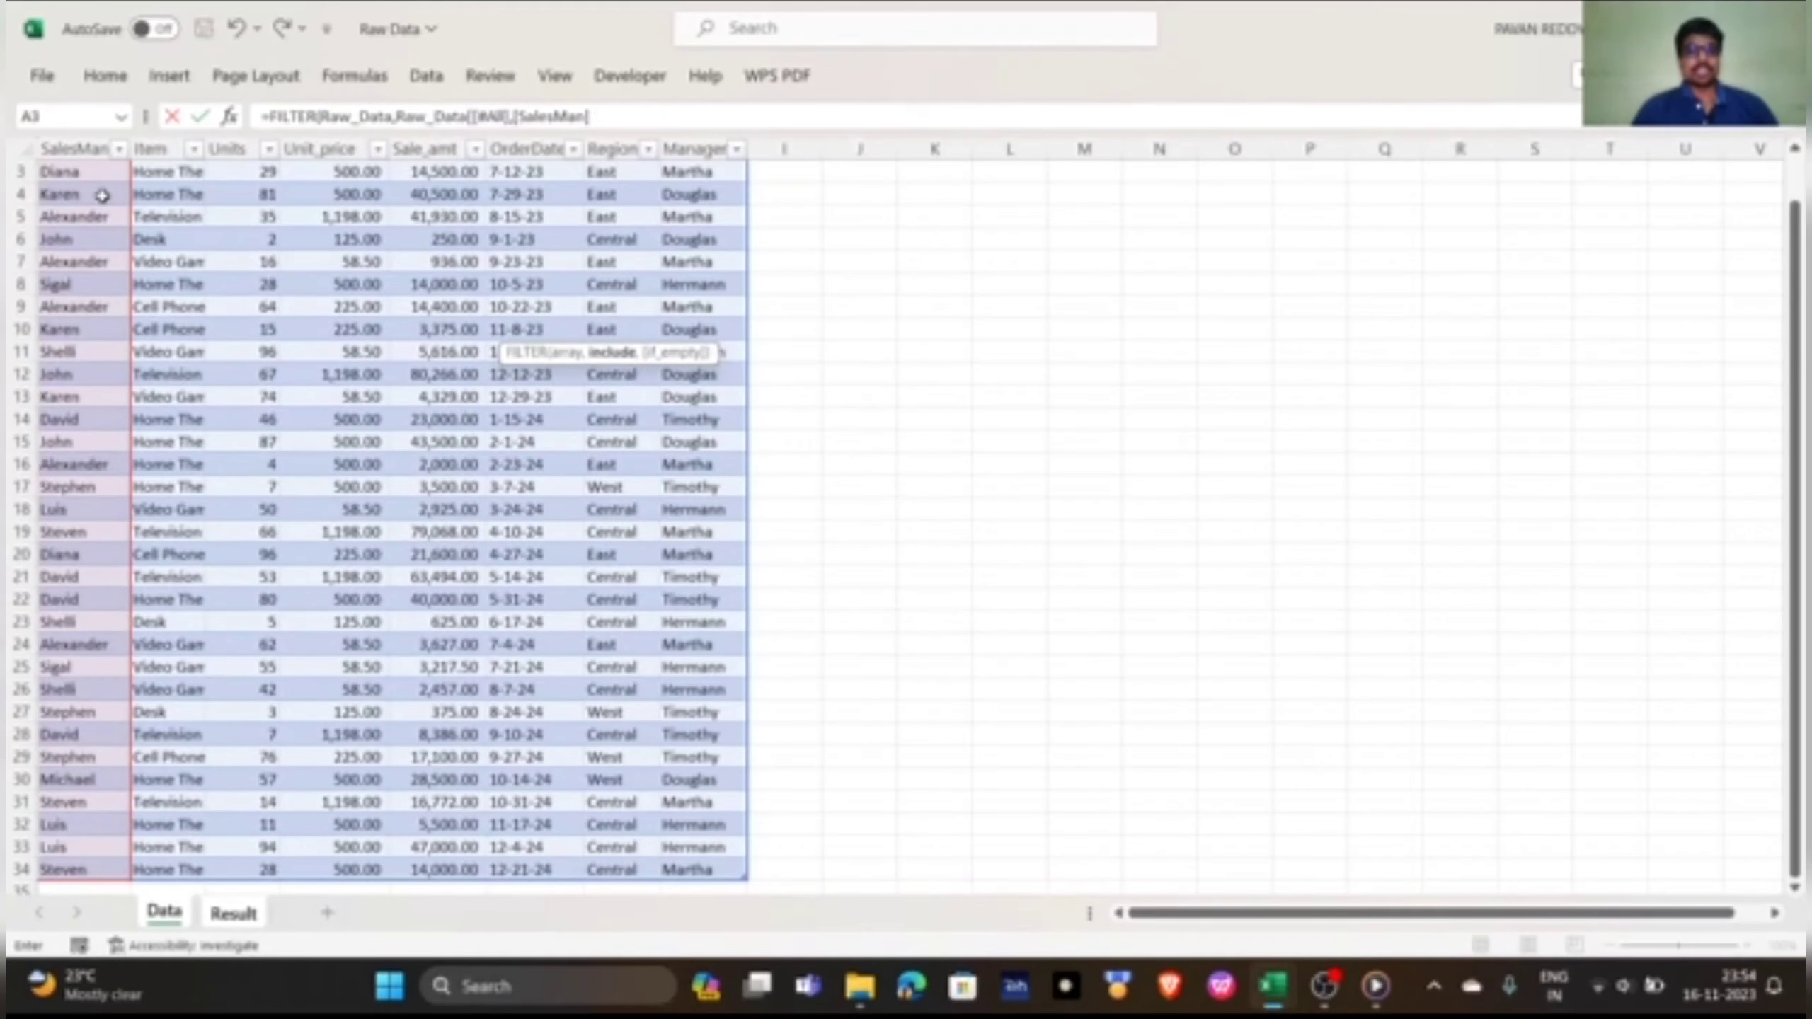
key("Escape")
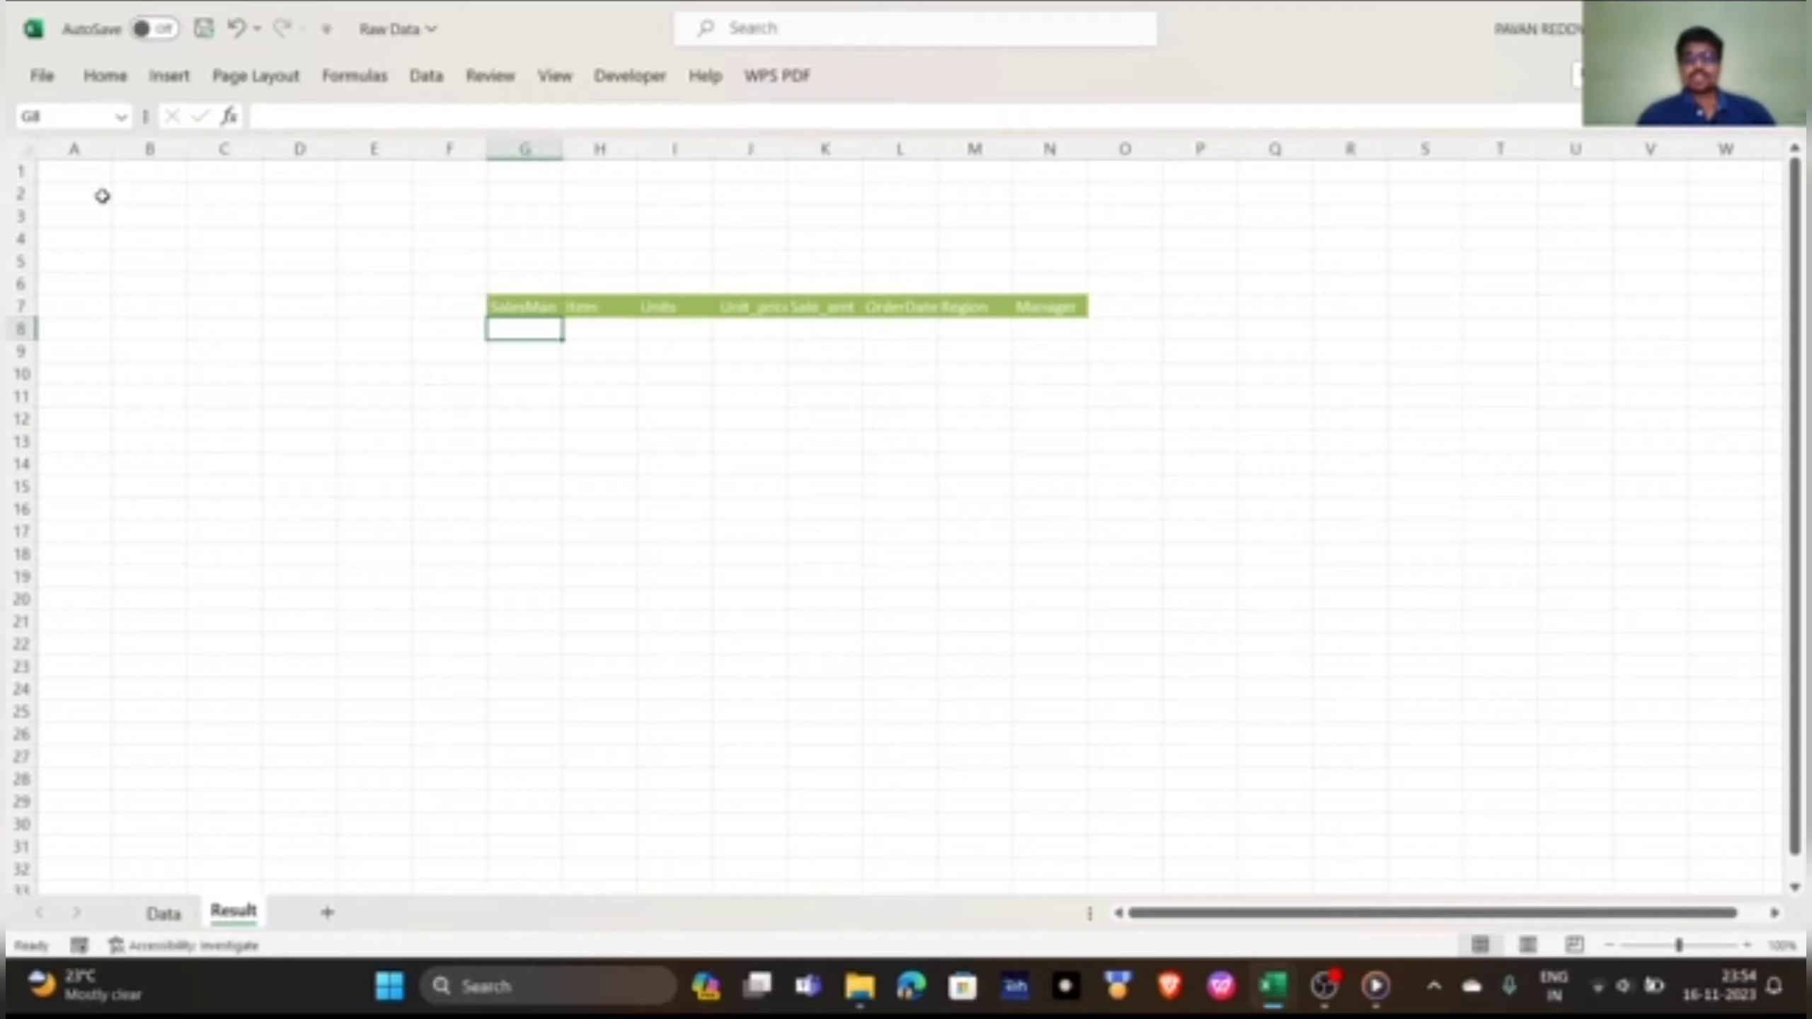
Start a FILTER formula in cell G8 of the Result sheet with the whole Raw_Data table body as its array argument
type("=")
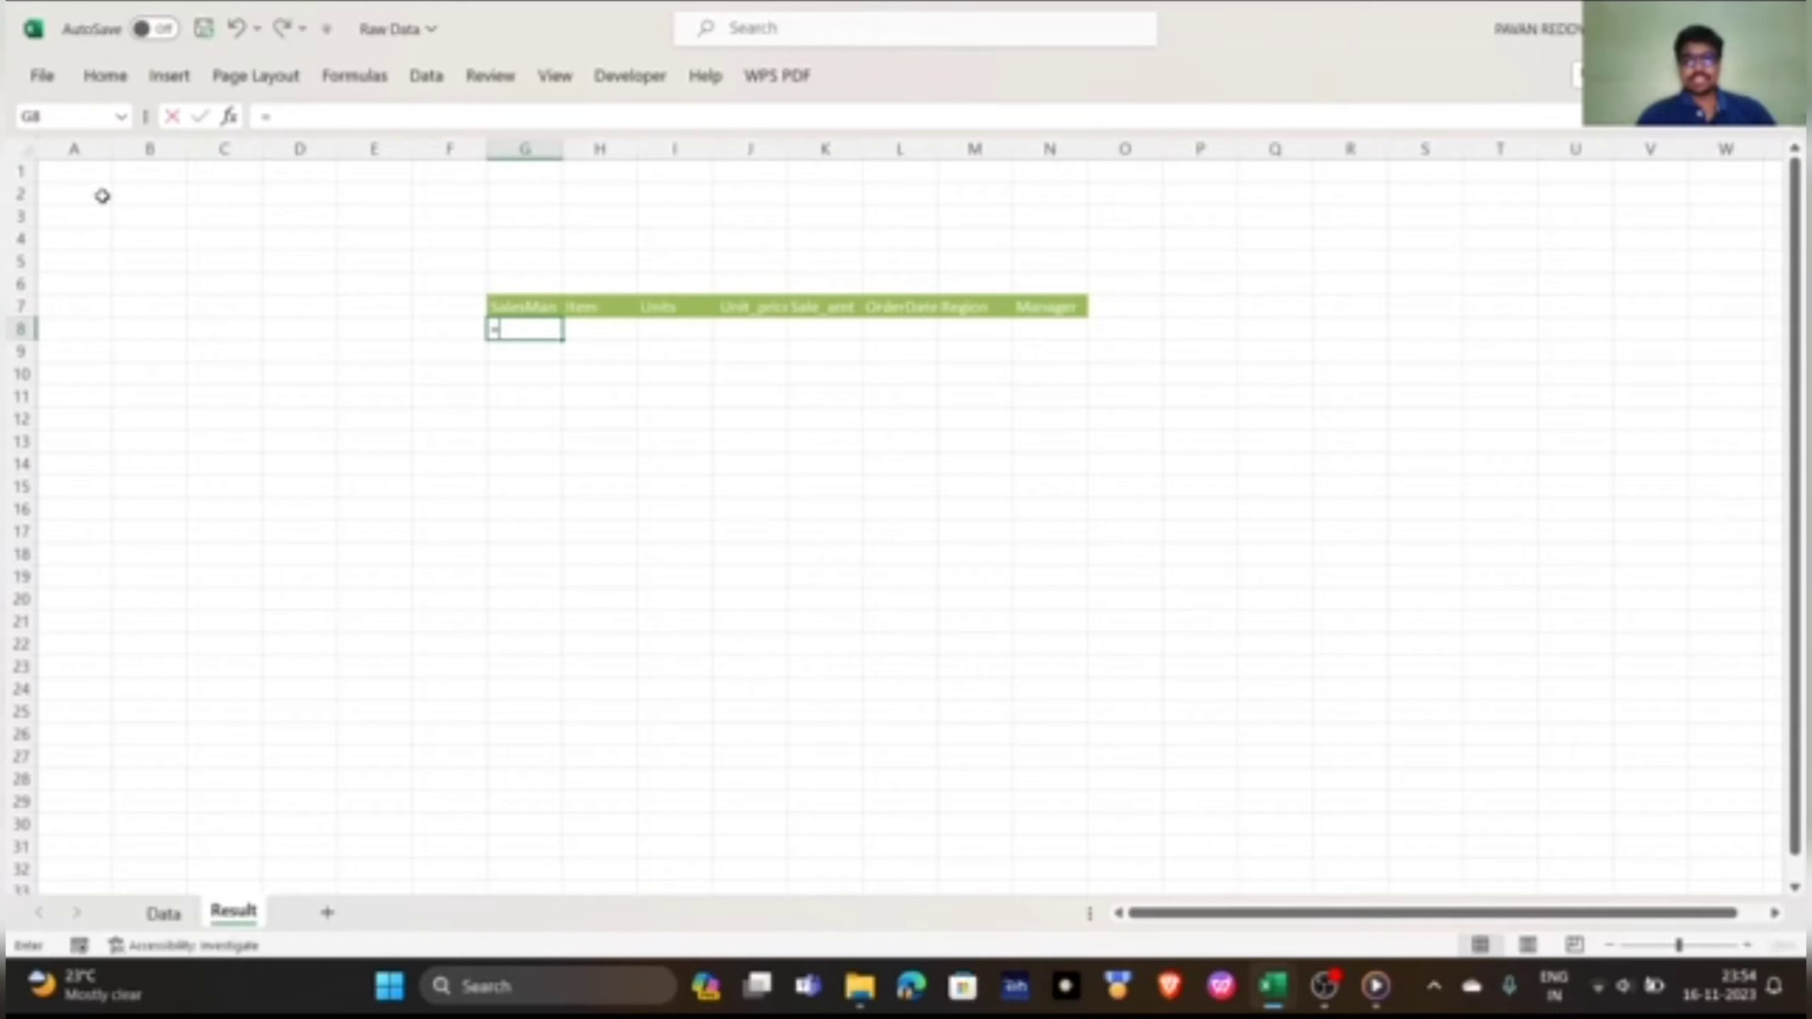
type("fil")
key("Tab")
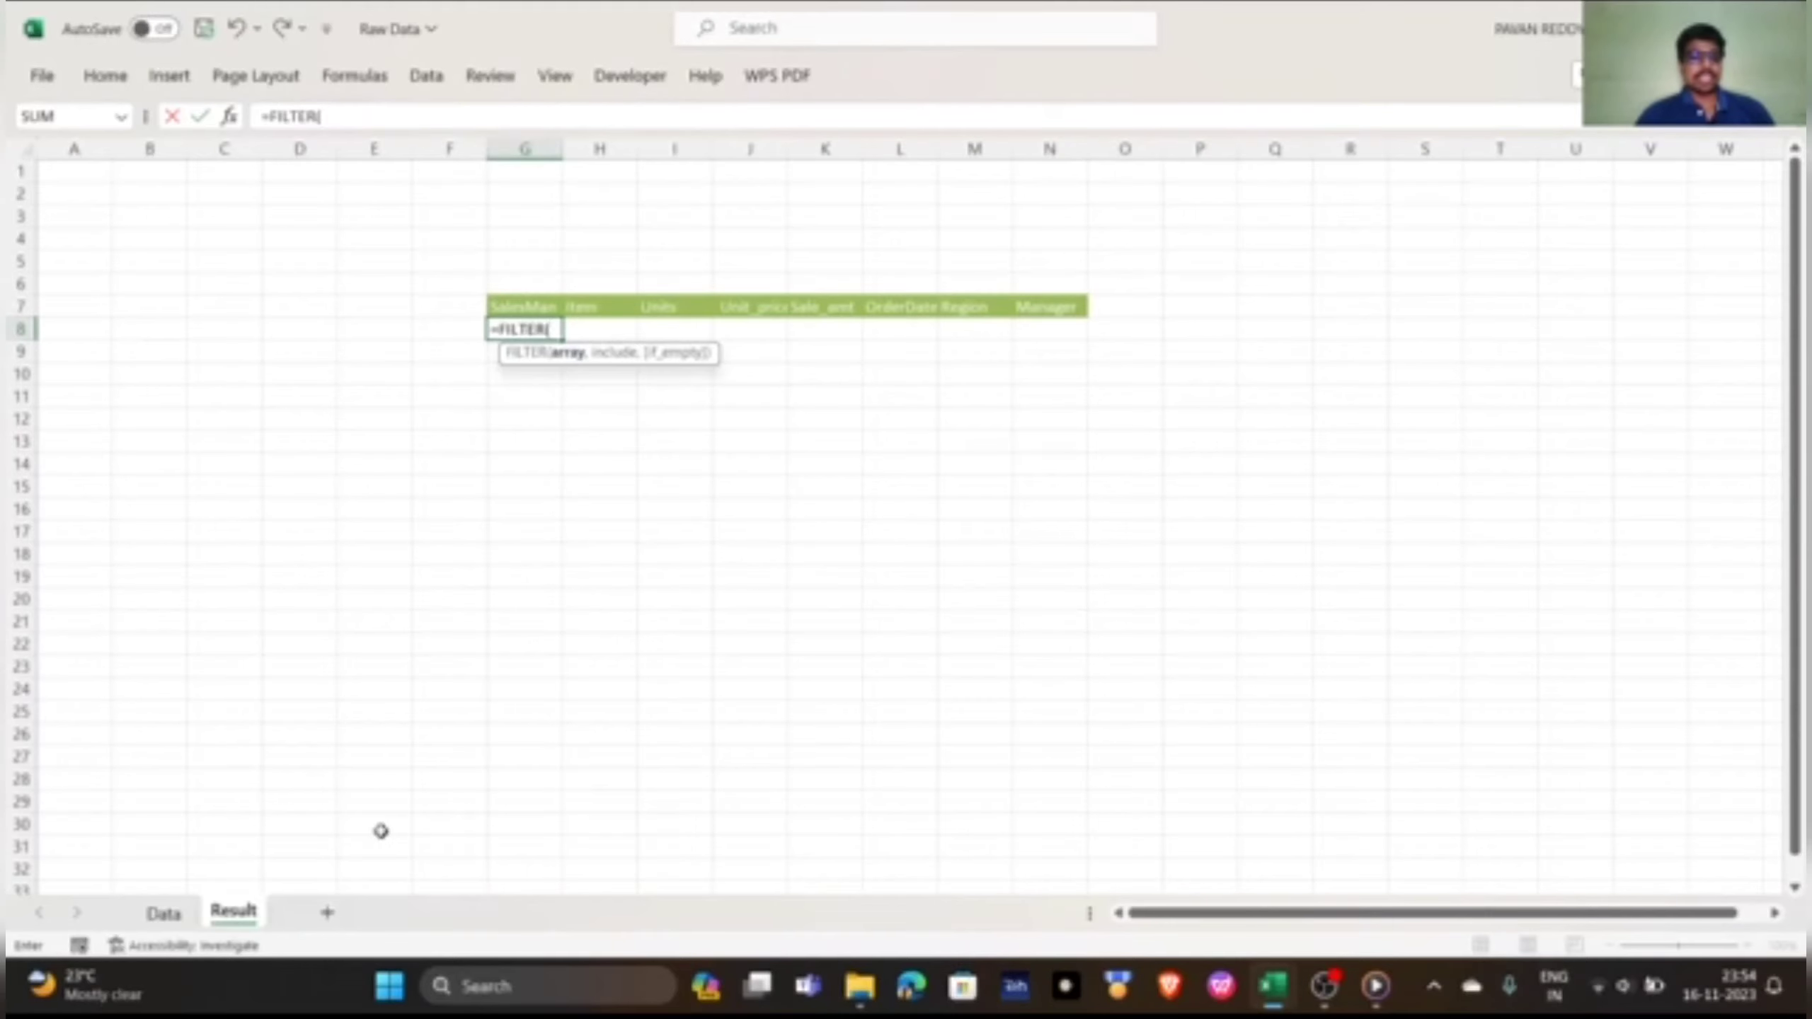
left_click(164, 912)
left_click(103, 358)
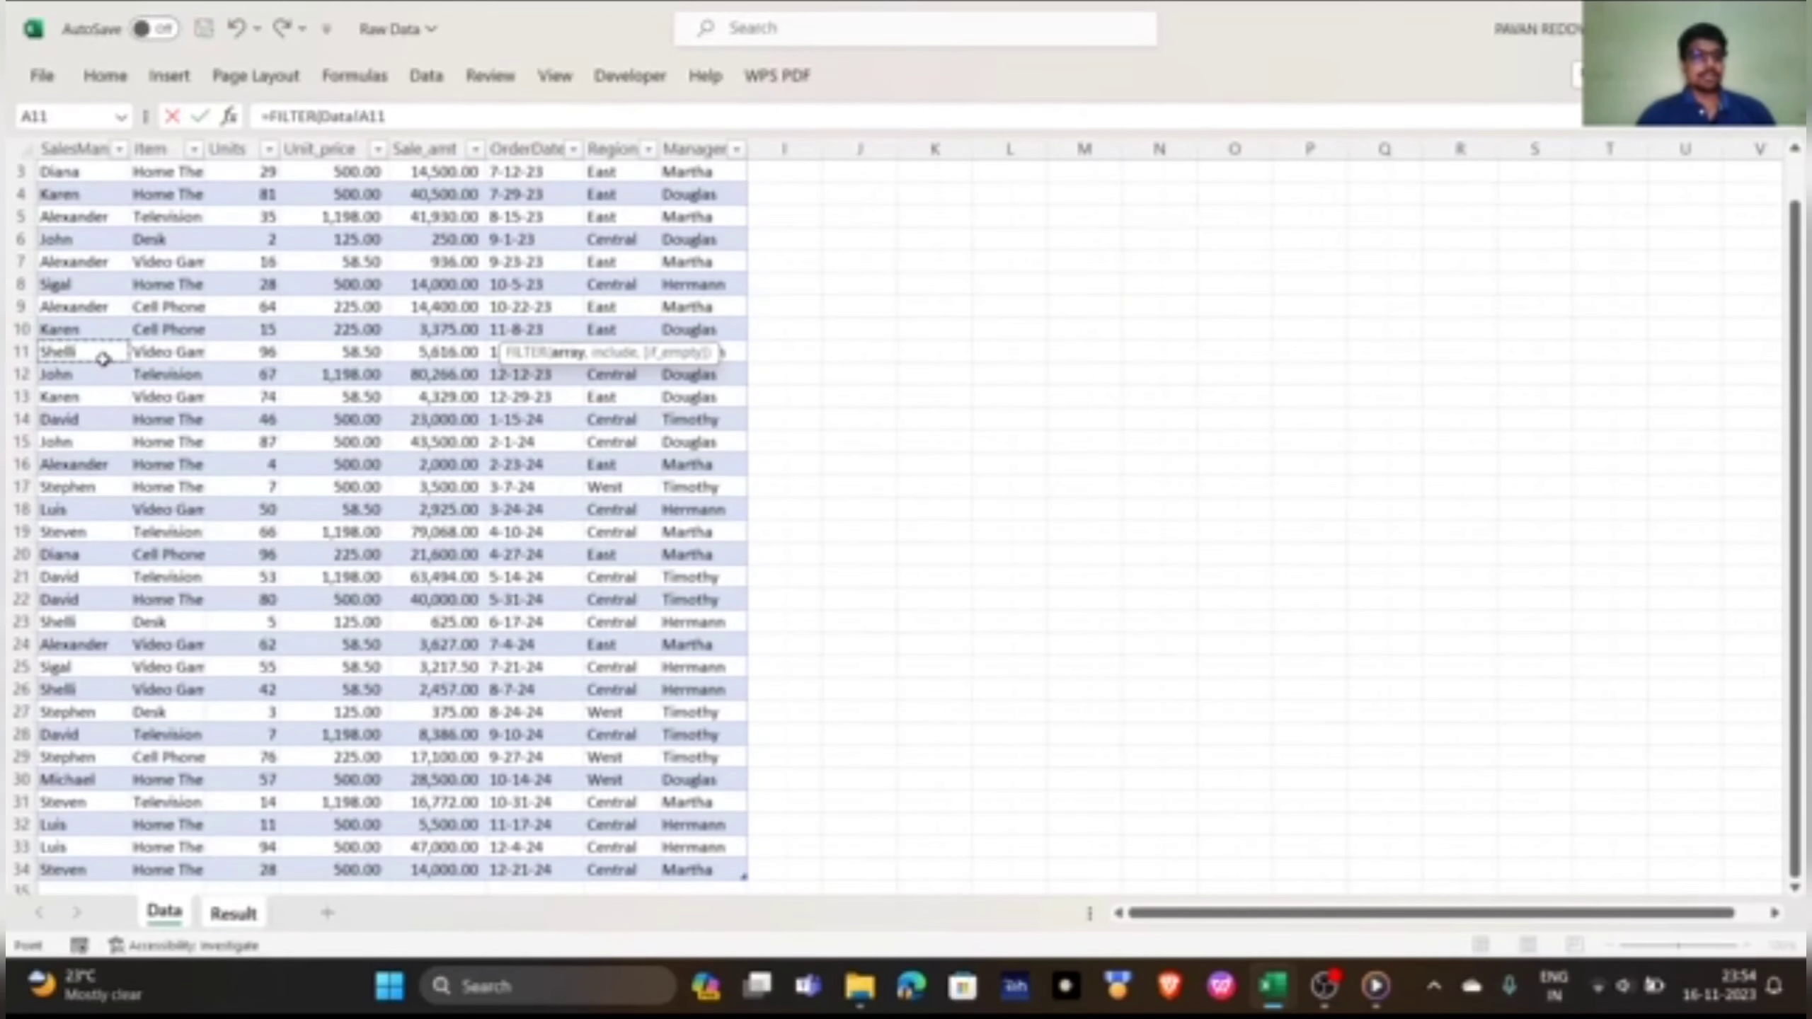
key("ctrl+Up")
key("Down")
key("ctrl+shift+Right")
key("ctrl+shift+Down")
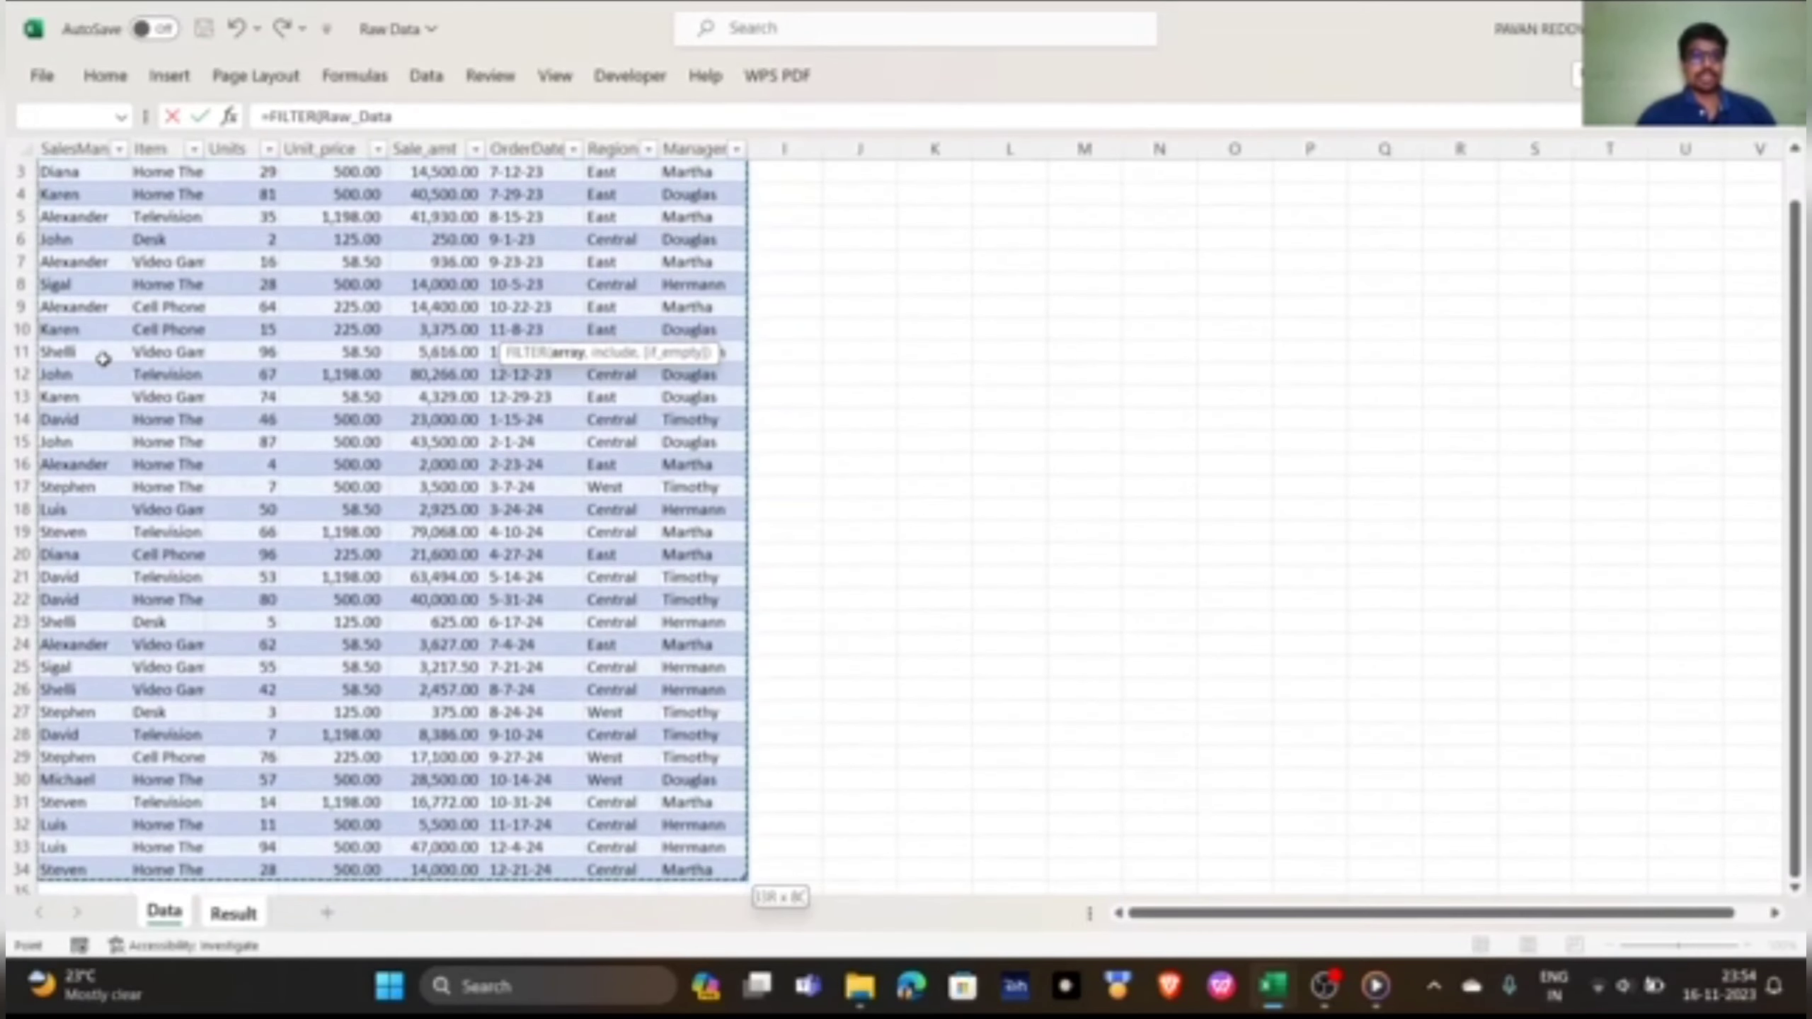
type(",")
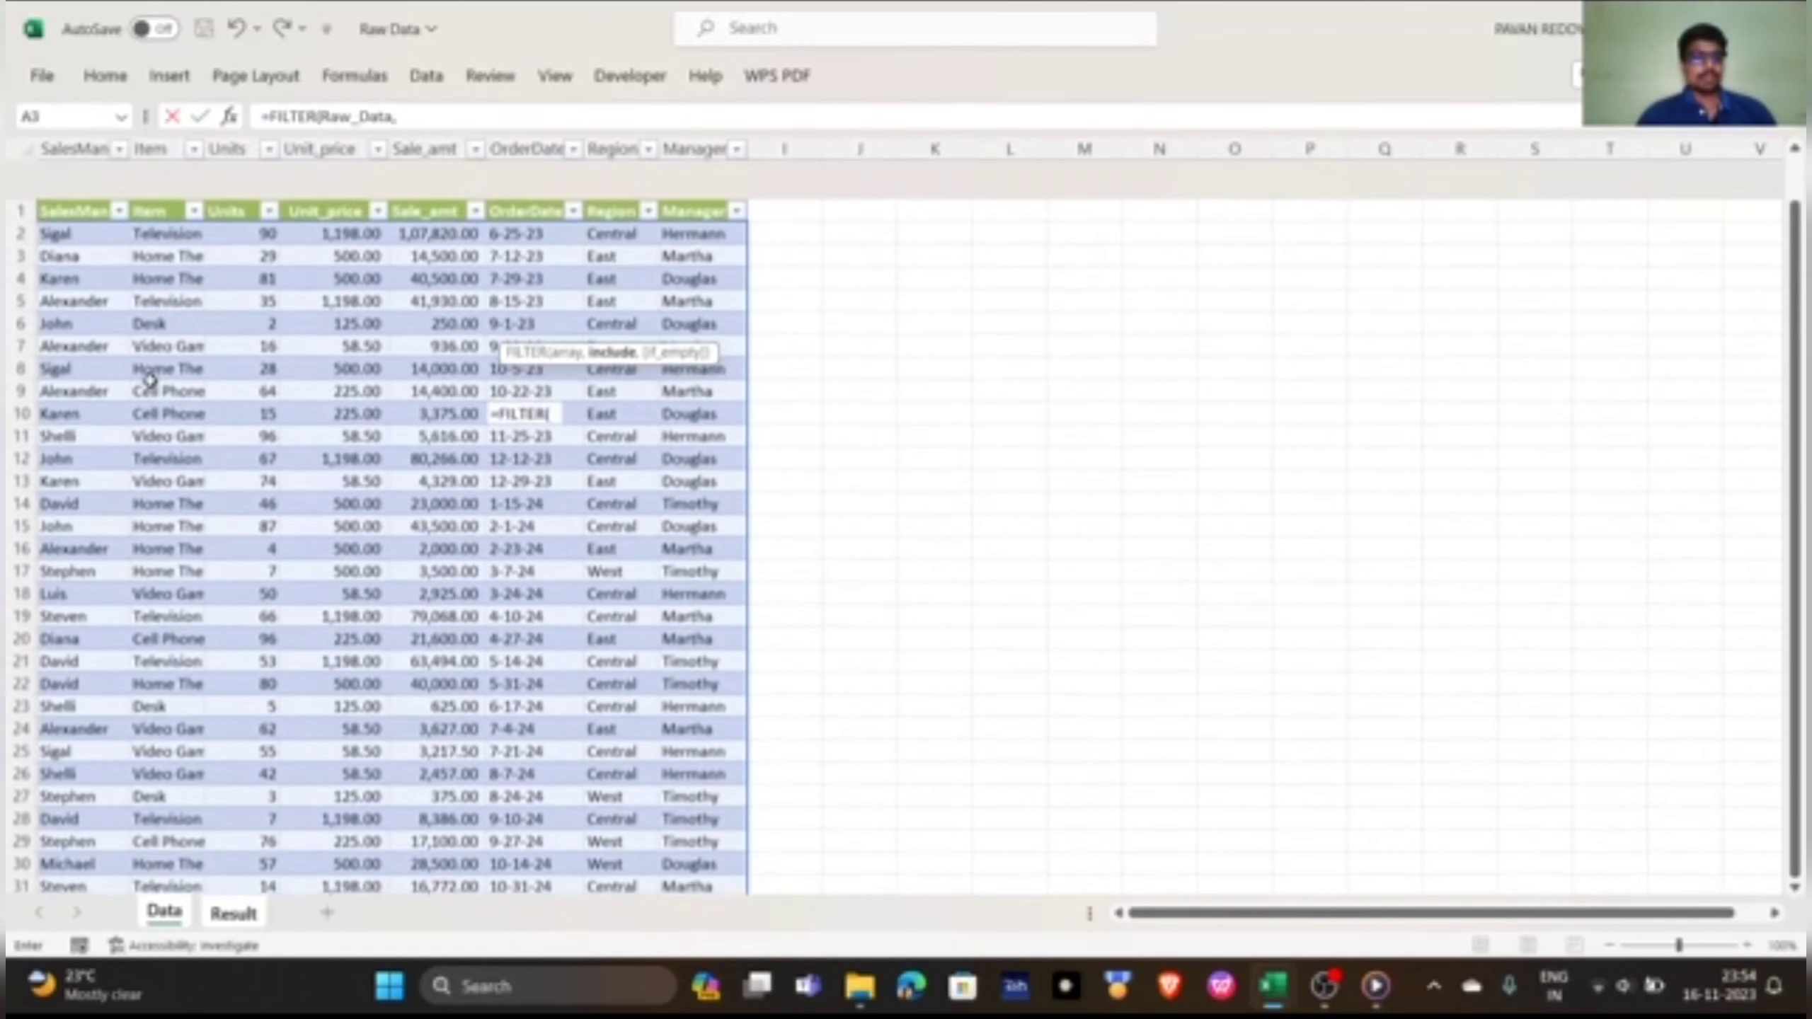
Set the formula's include argument to the condition that Raw_Data[SalesMan] equals cell G1 of the Result sheet
left_click(86, 150)
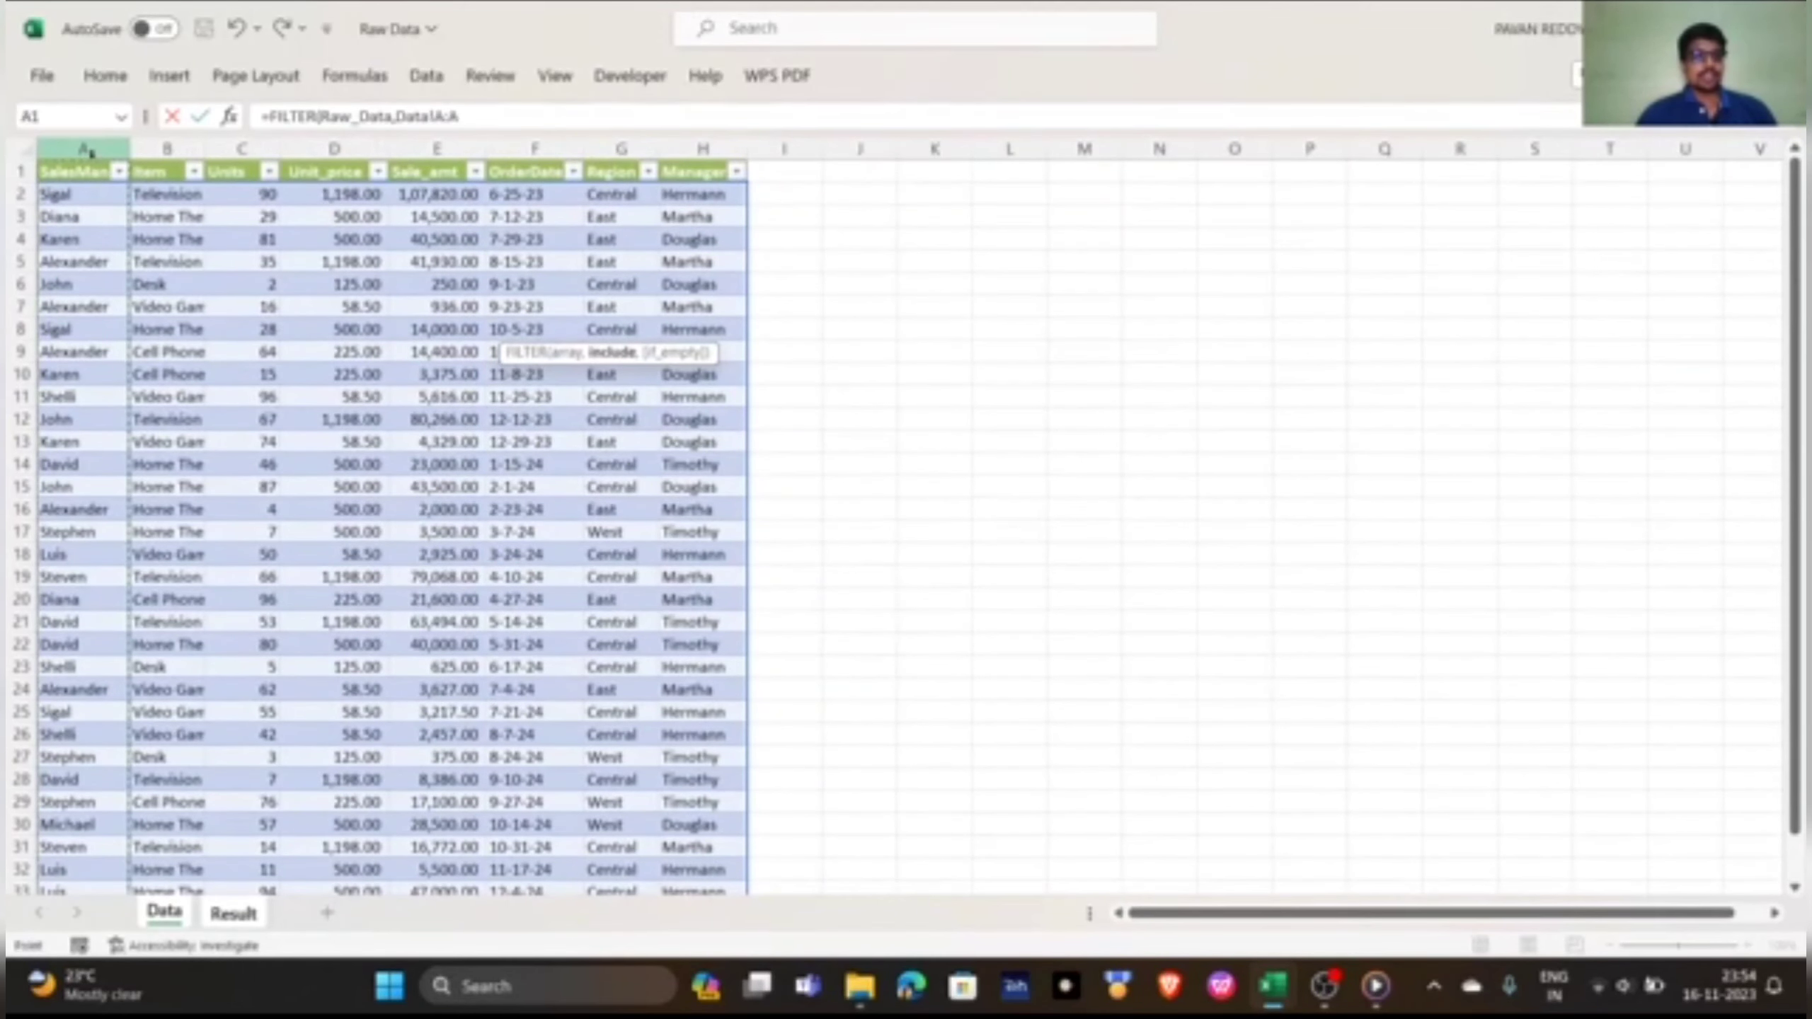
left_click(90, 171)
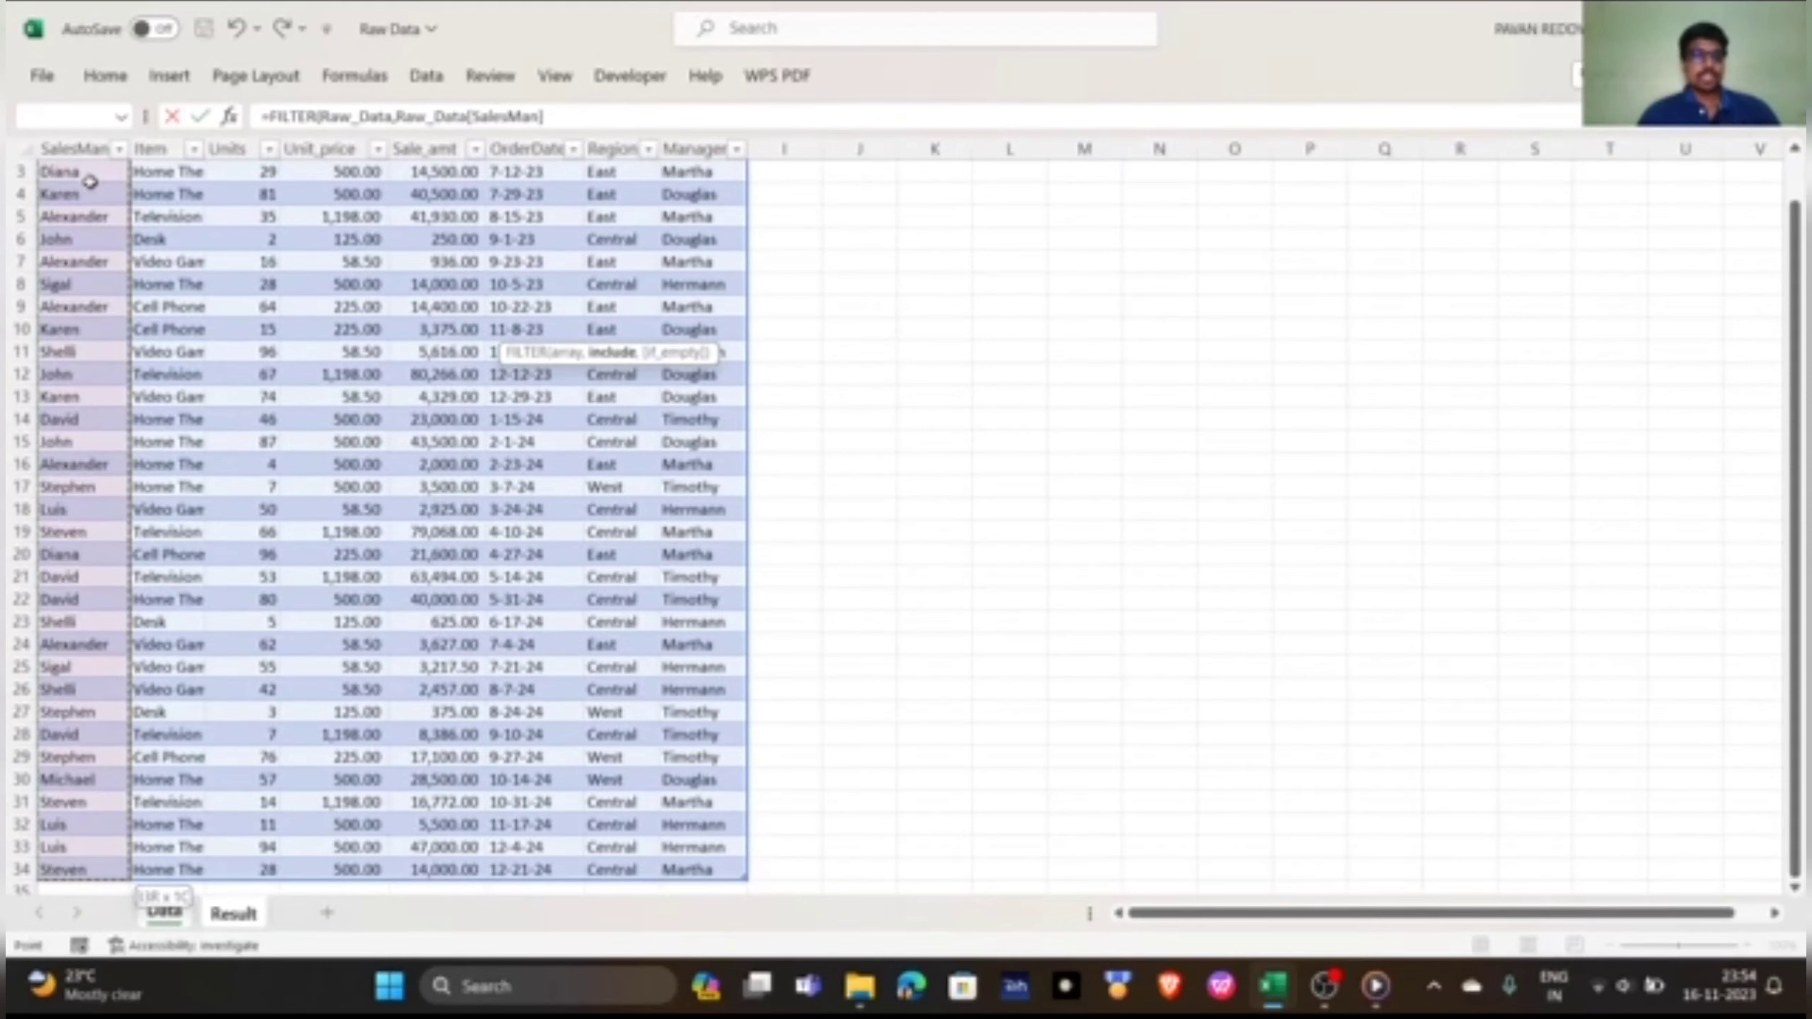
type("=")
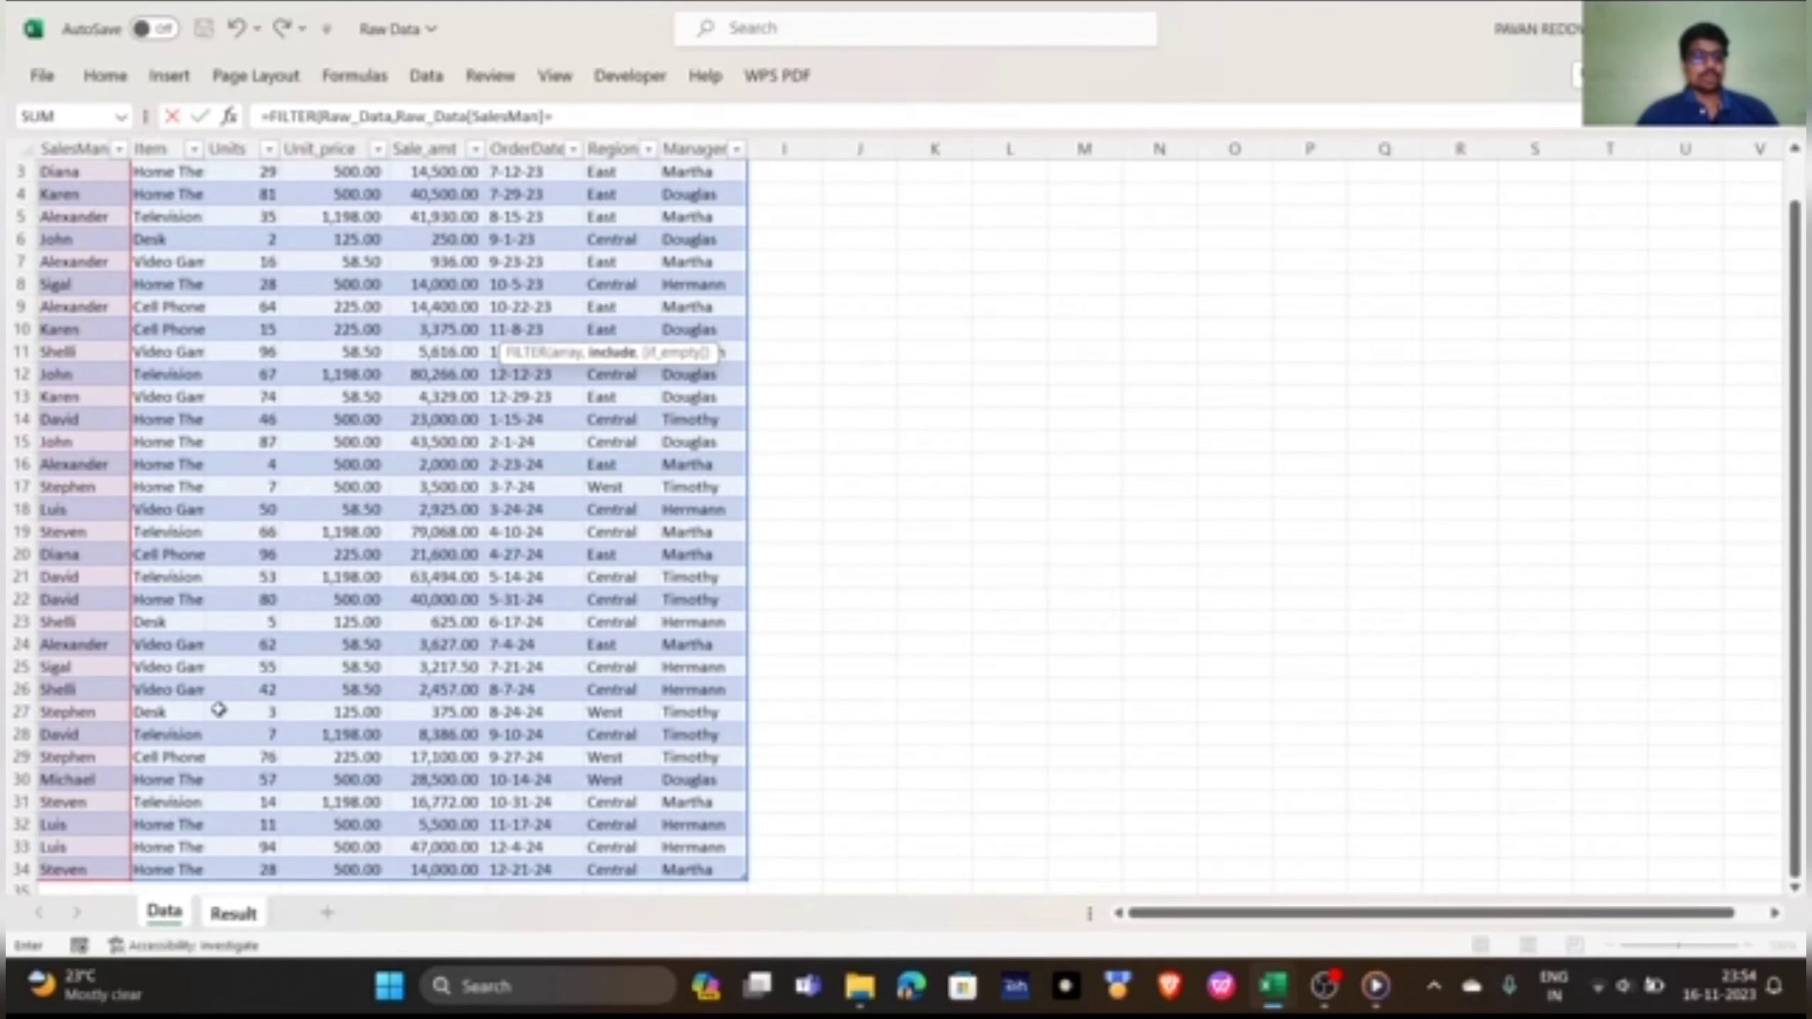
left_click(221, 921)
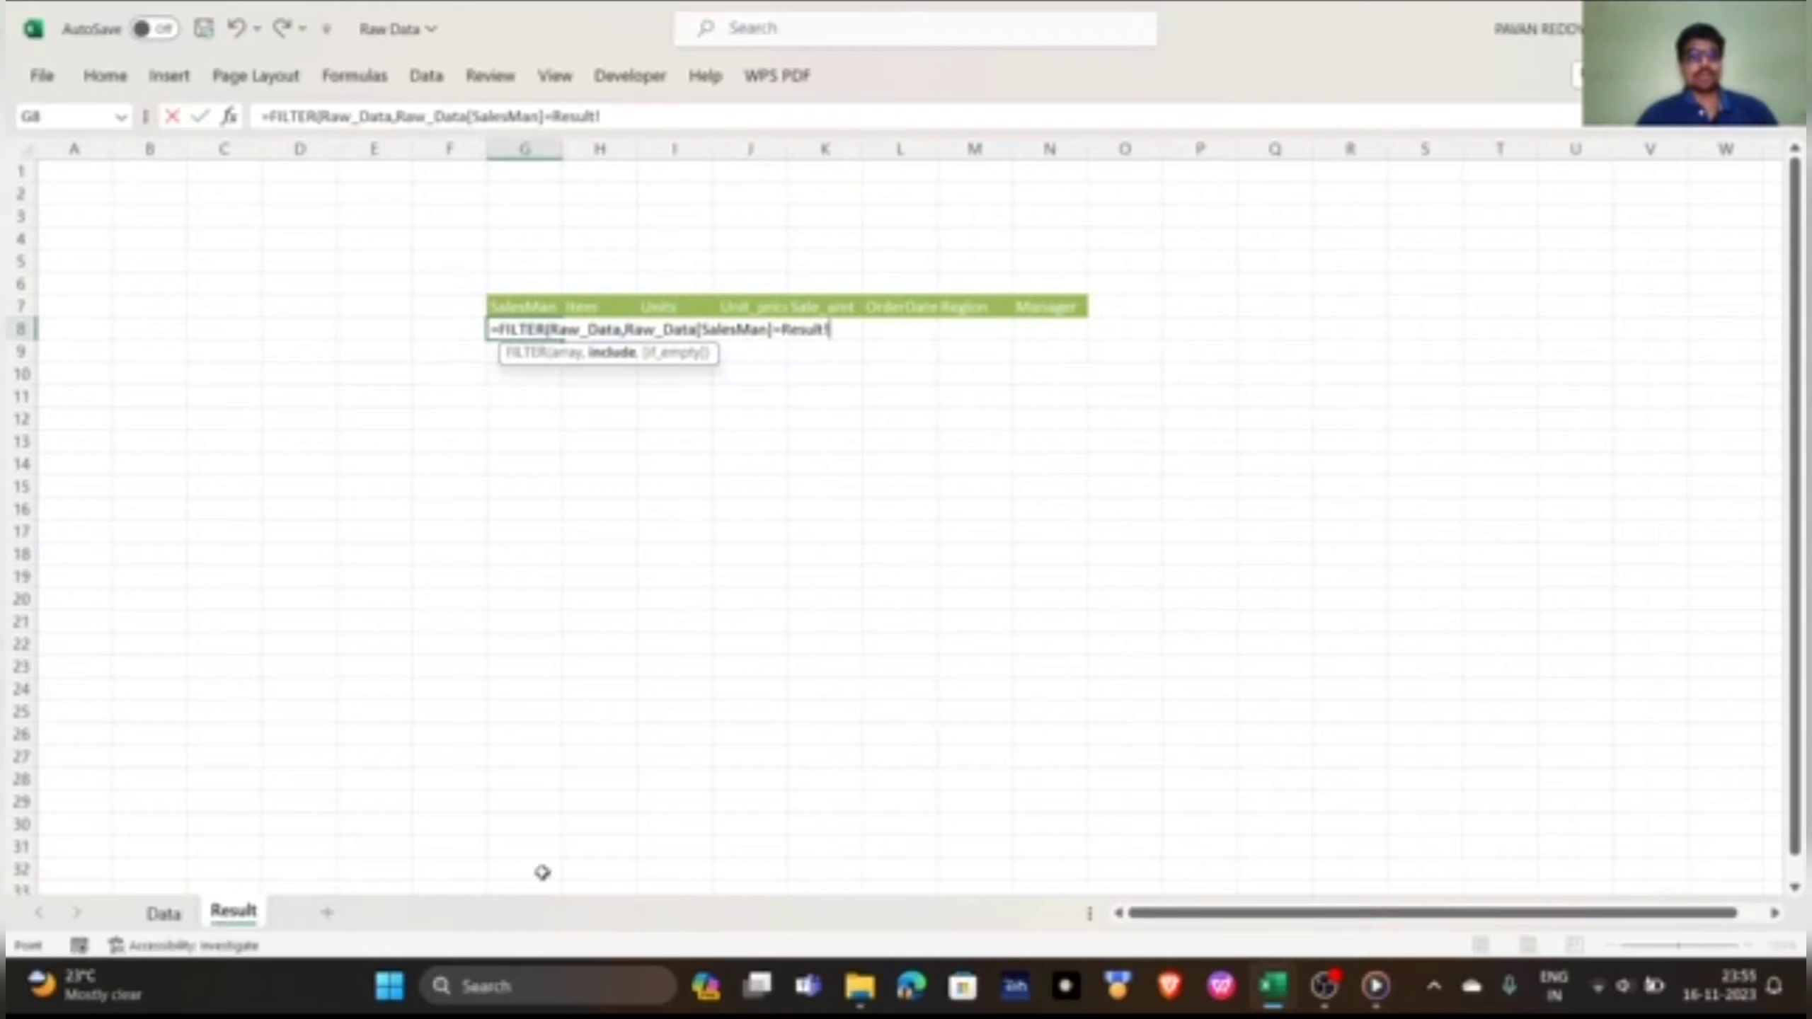
left_click(531, 173)
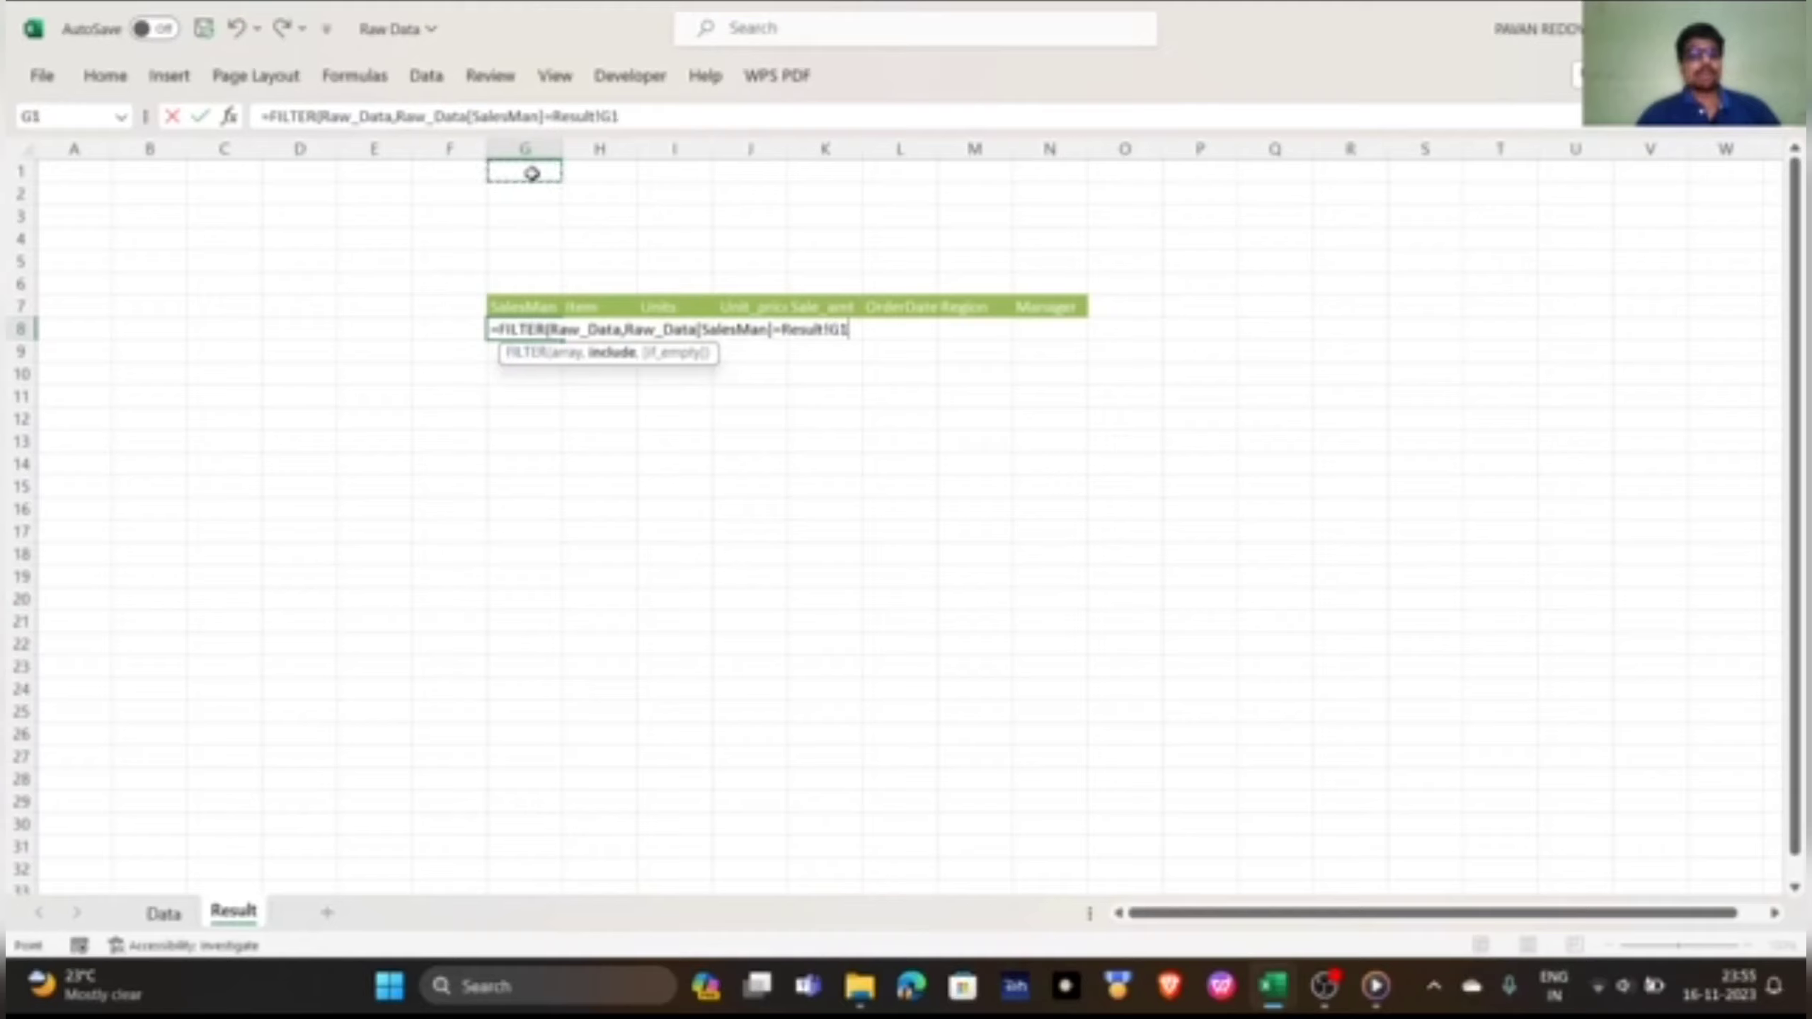
Complete the FILTER formula with "No Match" as the if_empty argument and commit it in cell G8
type(",\"No Match\")")
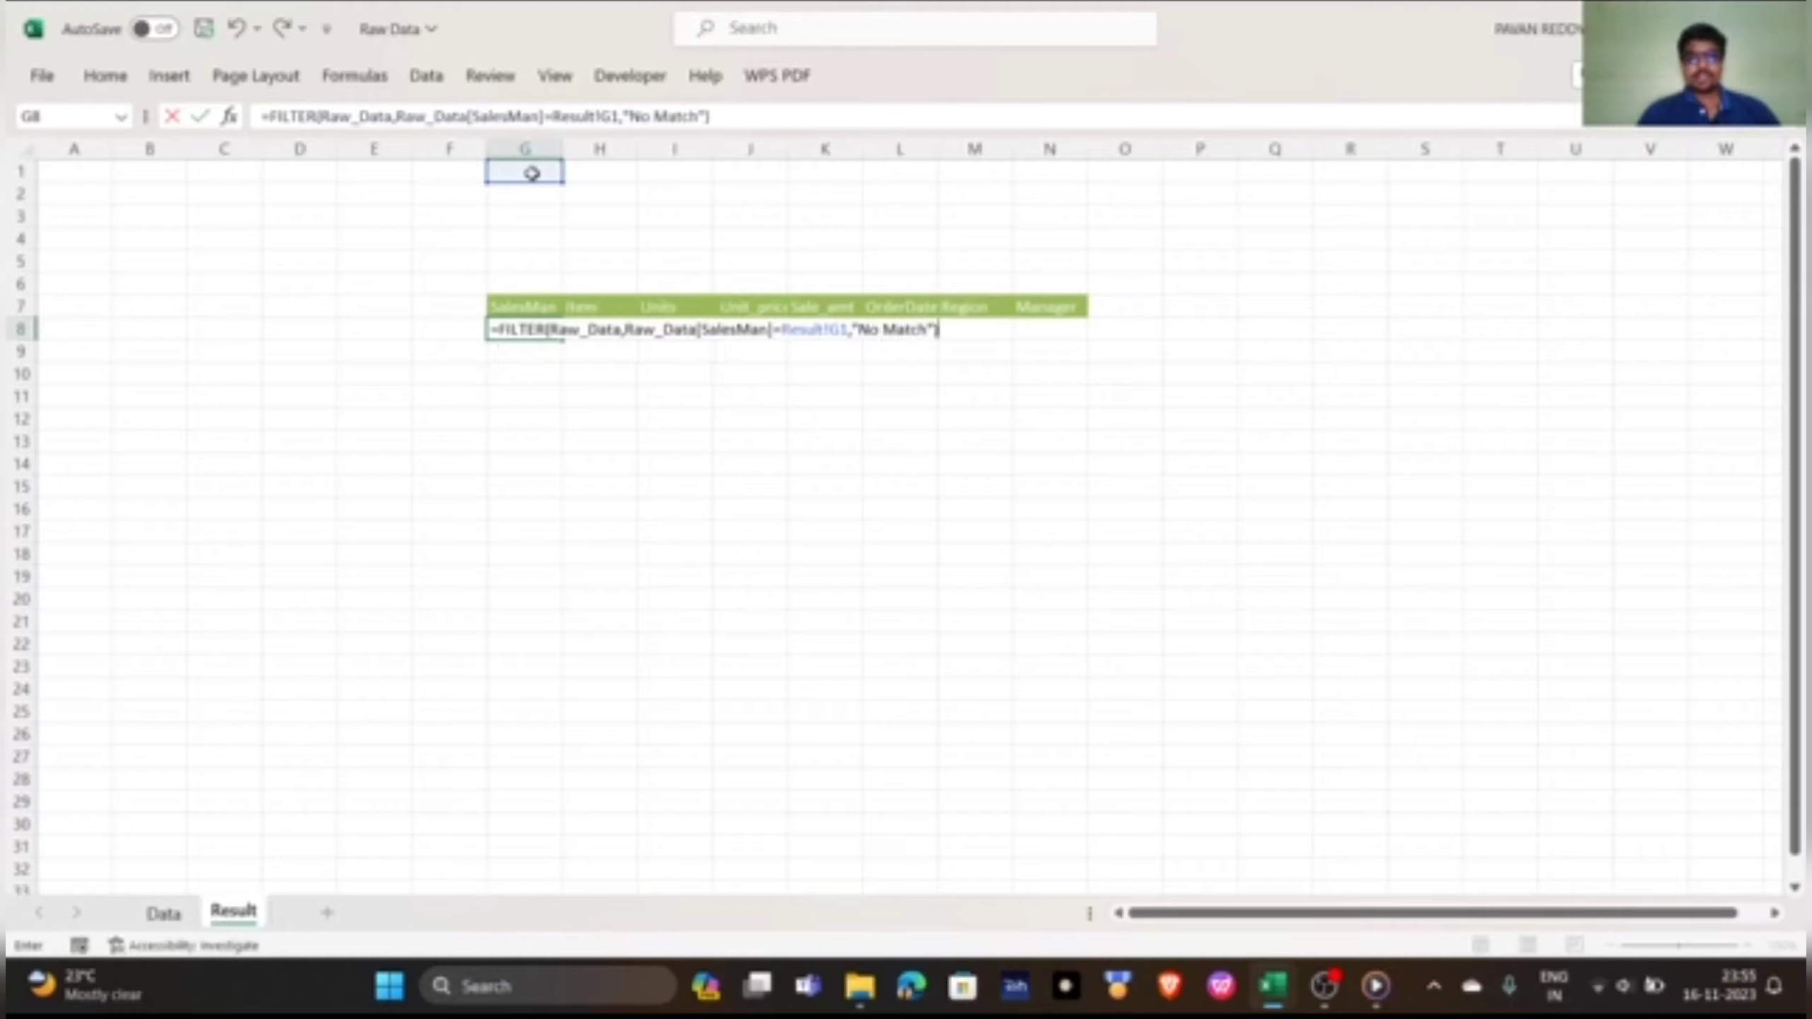
key("Return")
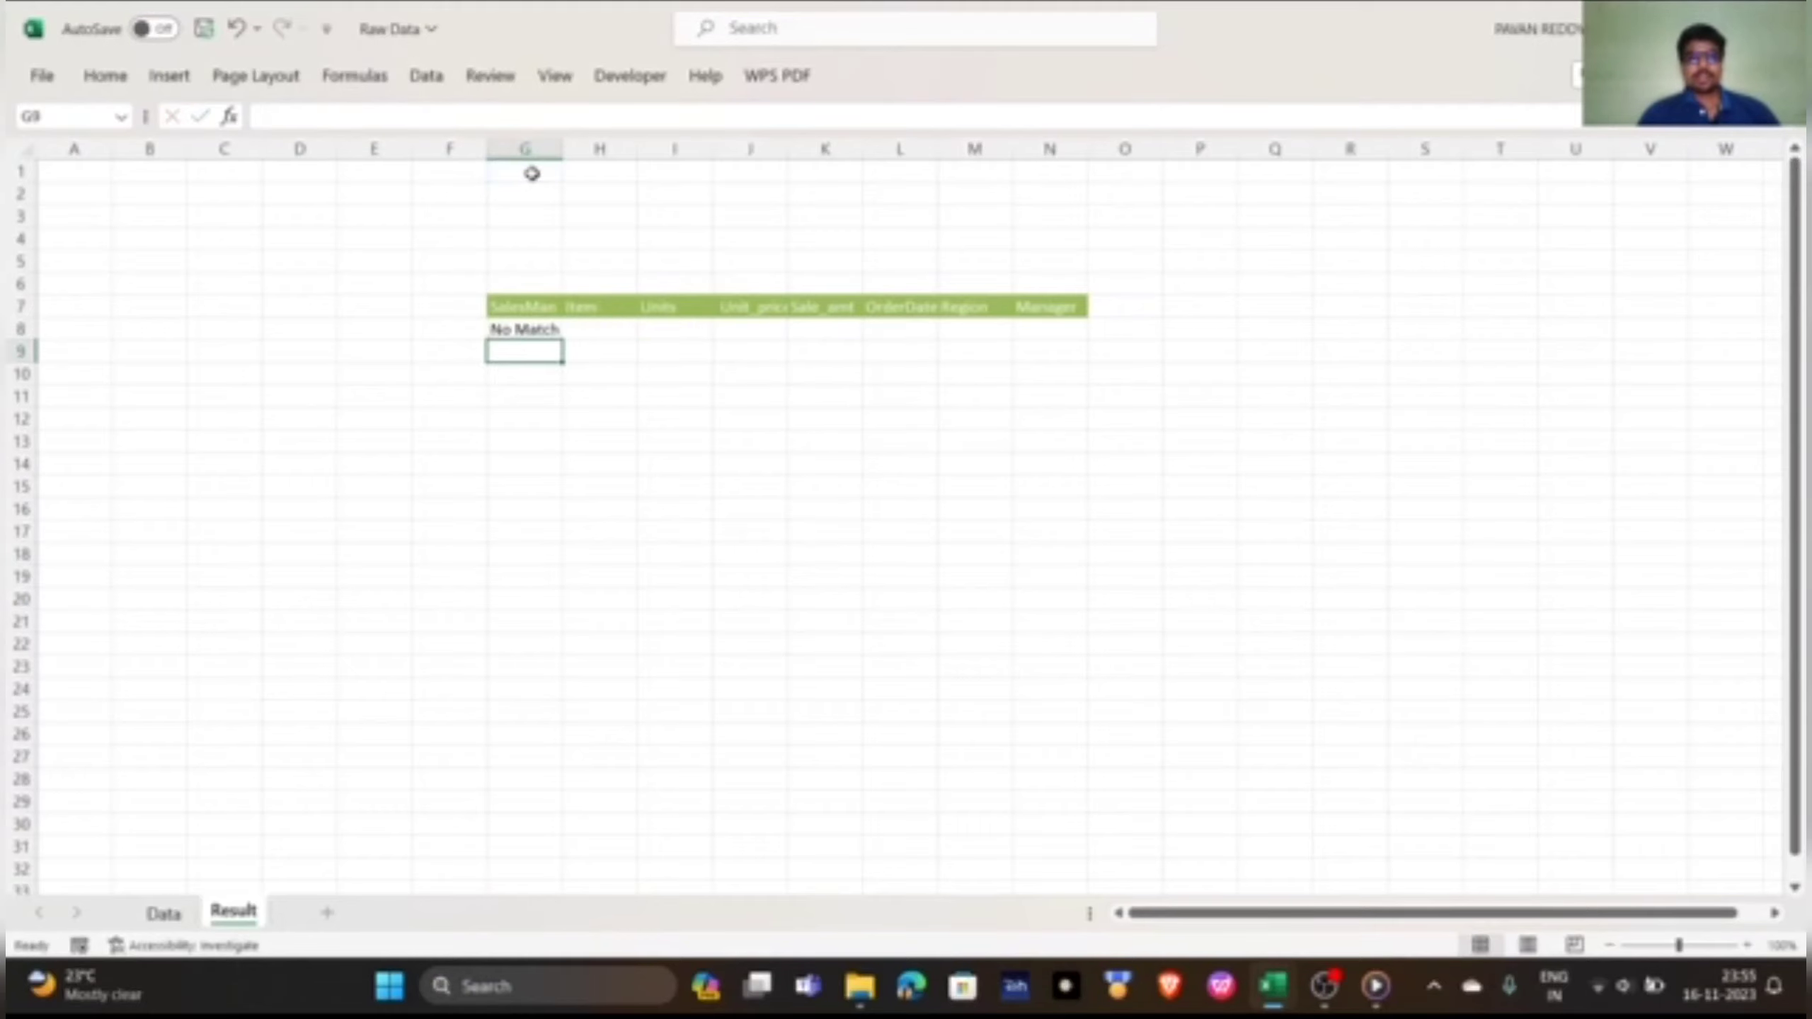
key("Up")
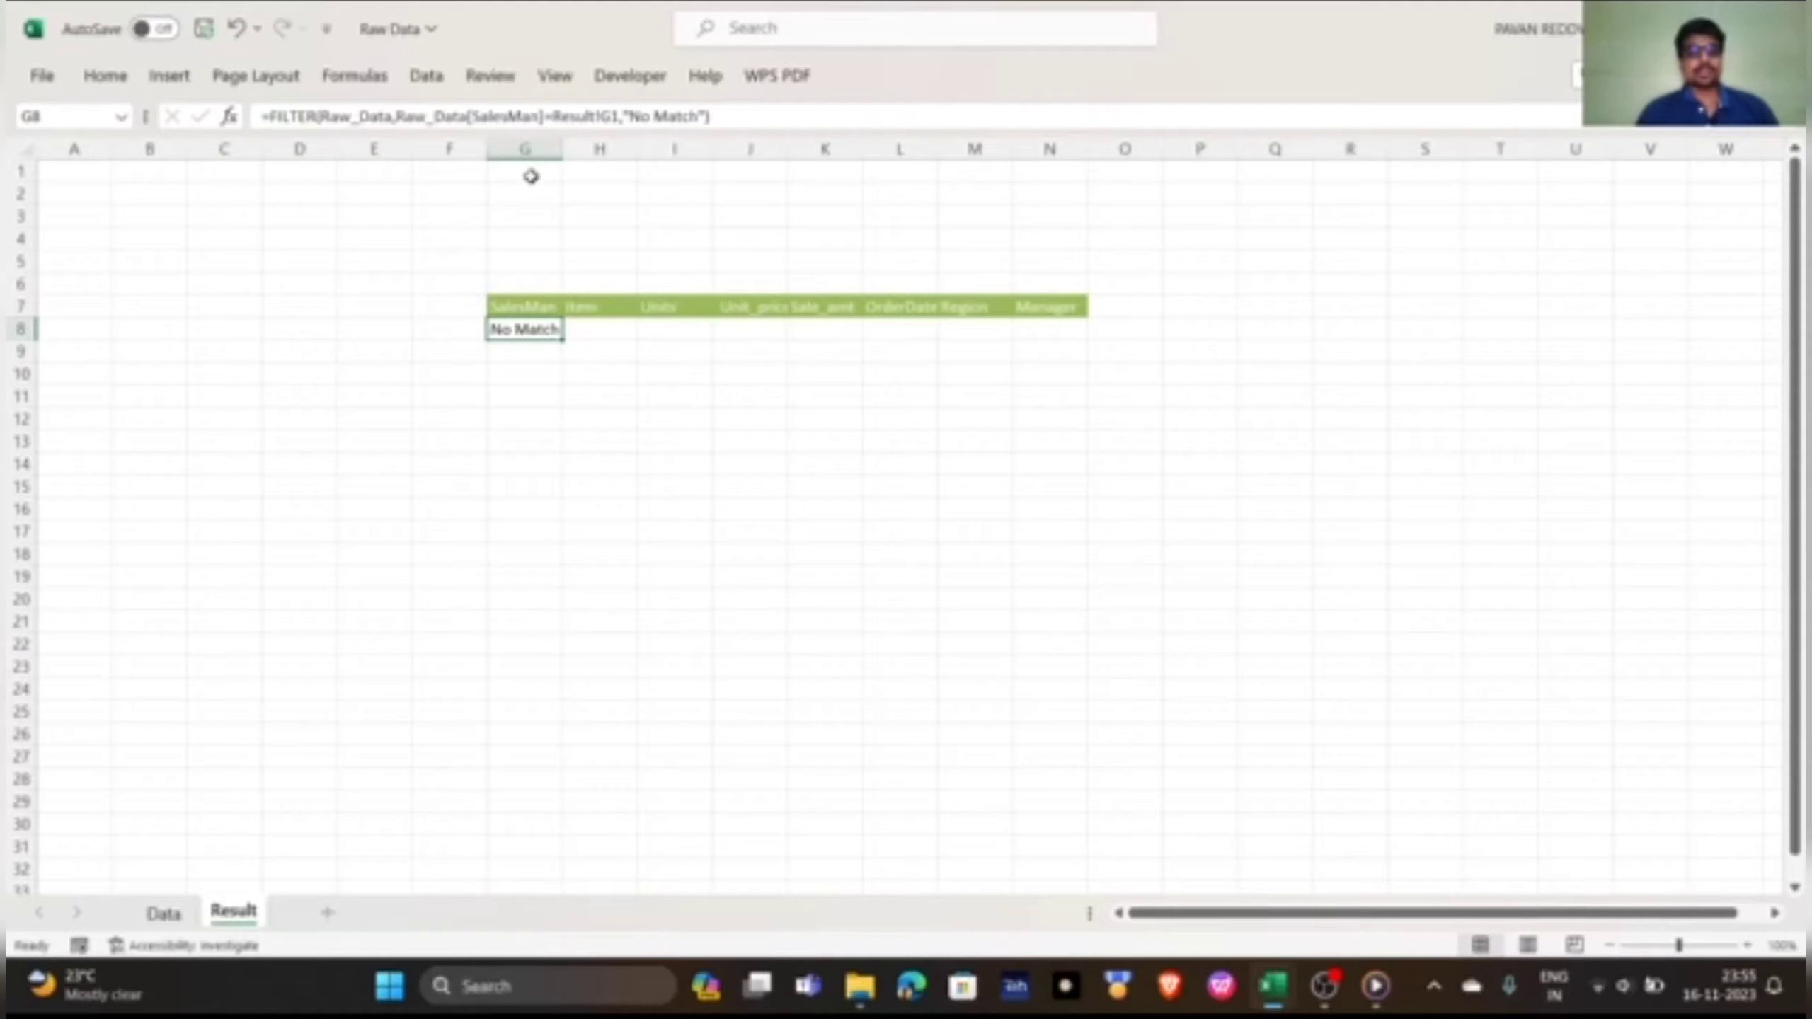
Test the search by entering the first name of a salesman from the Raw_Data table in cell G1
left_click(531, 177)
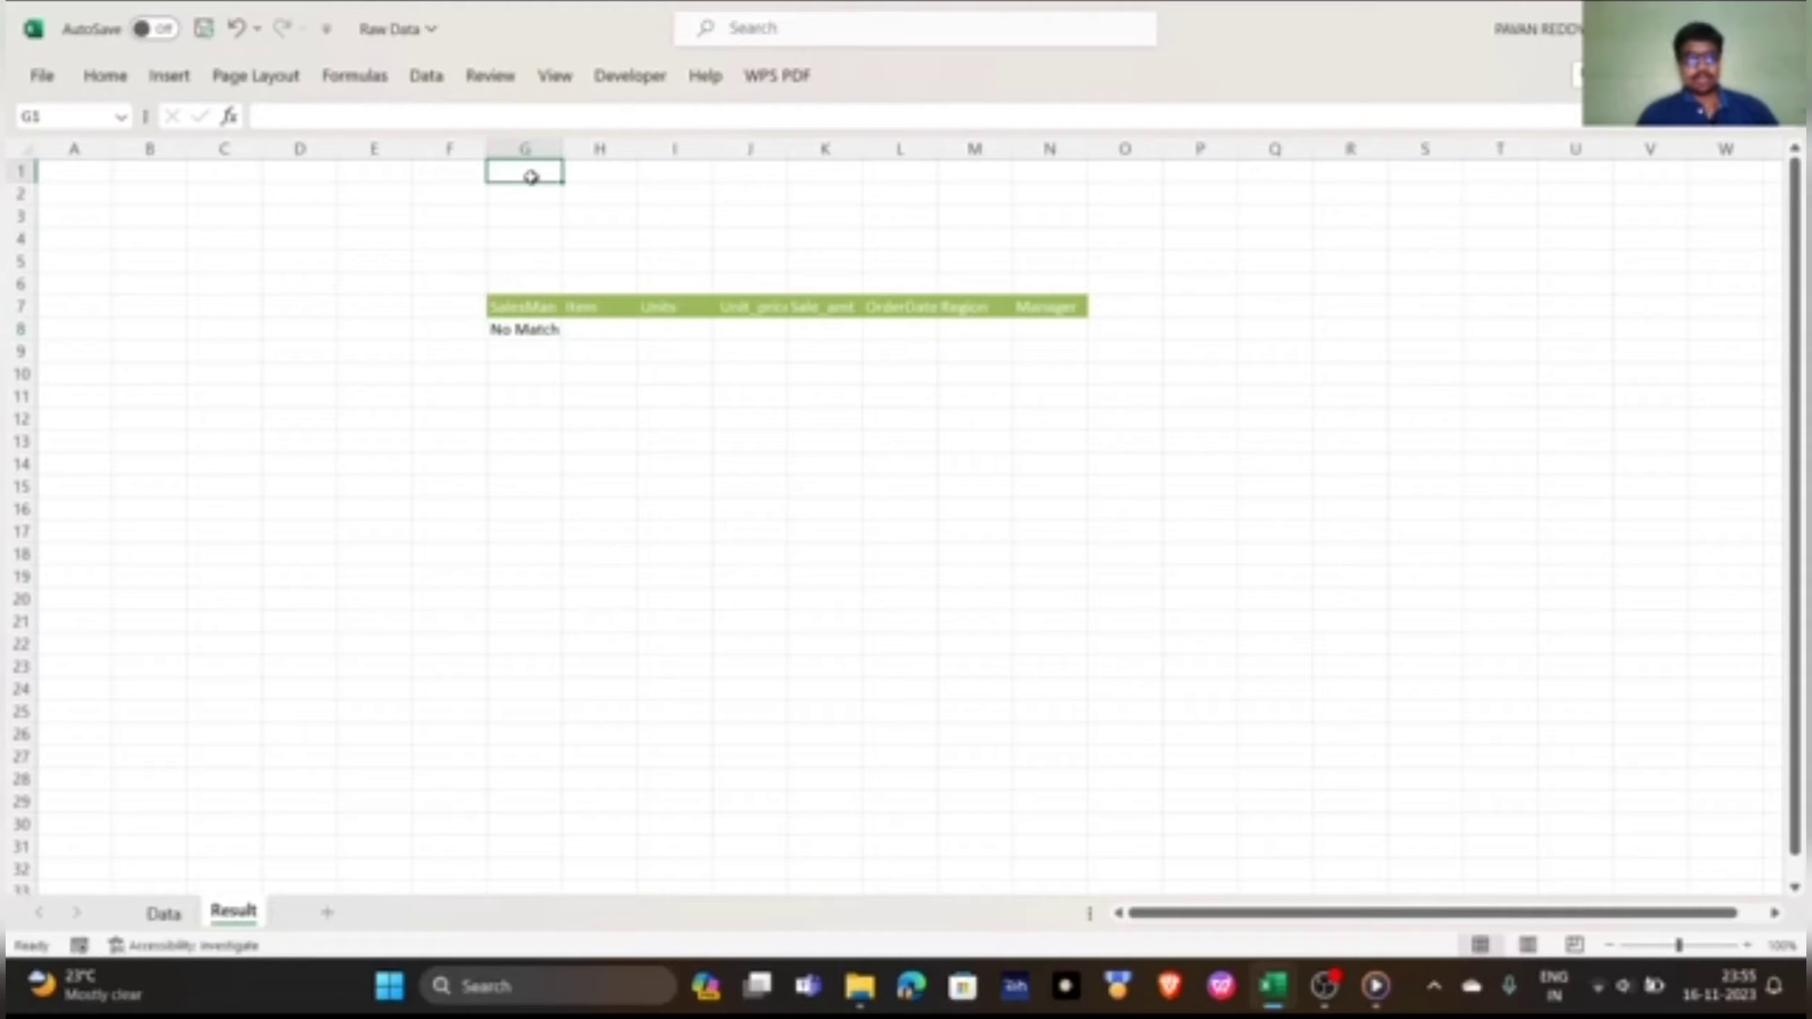
type("Steven")
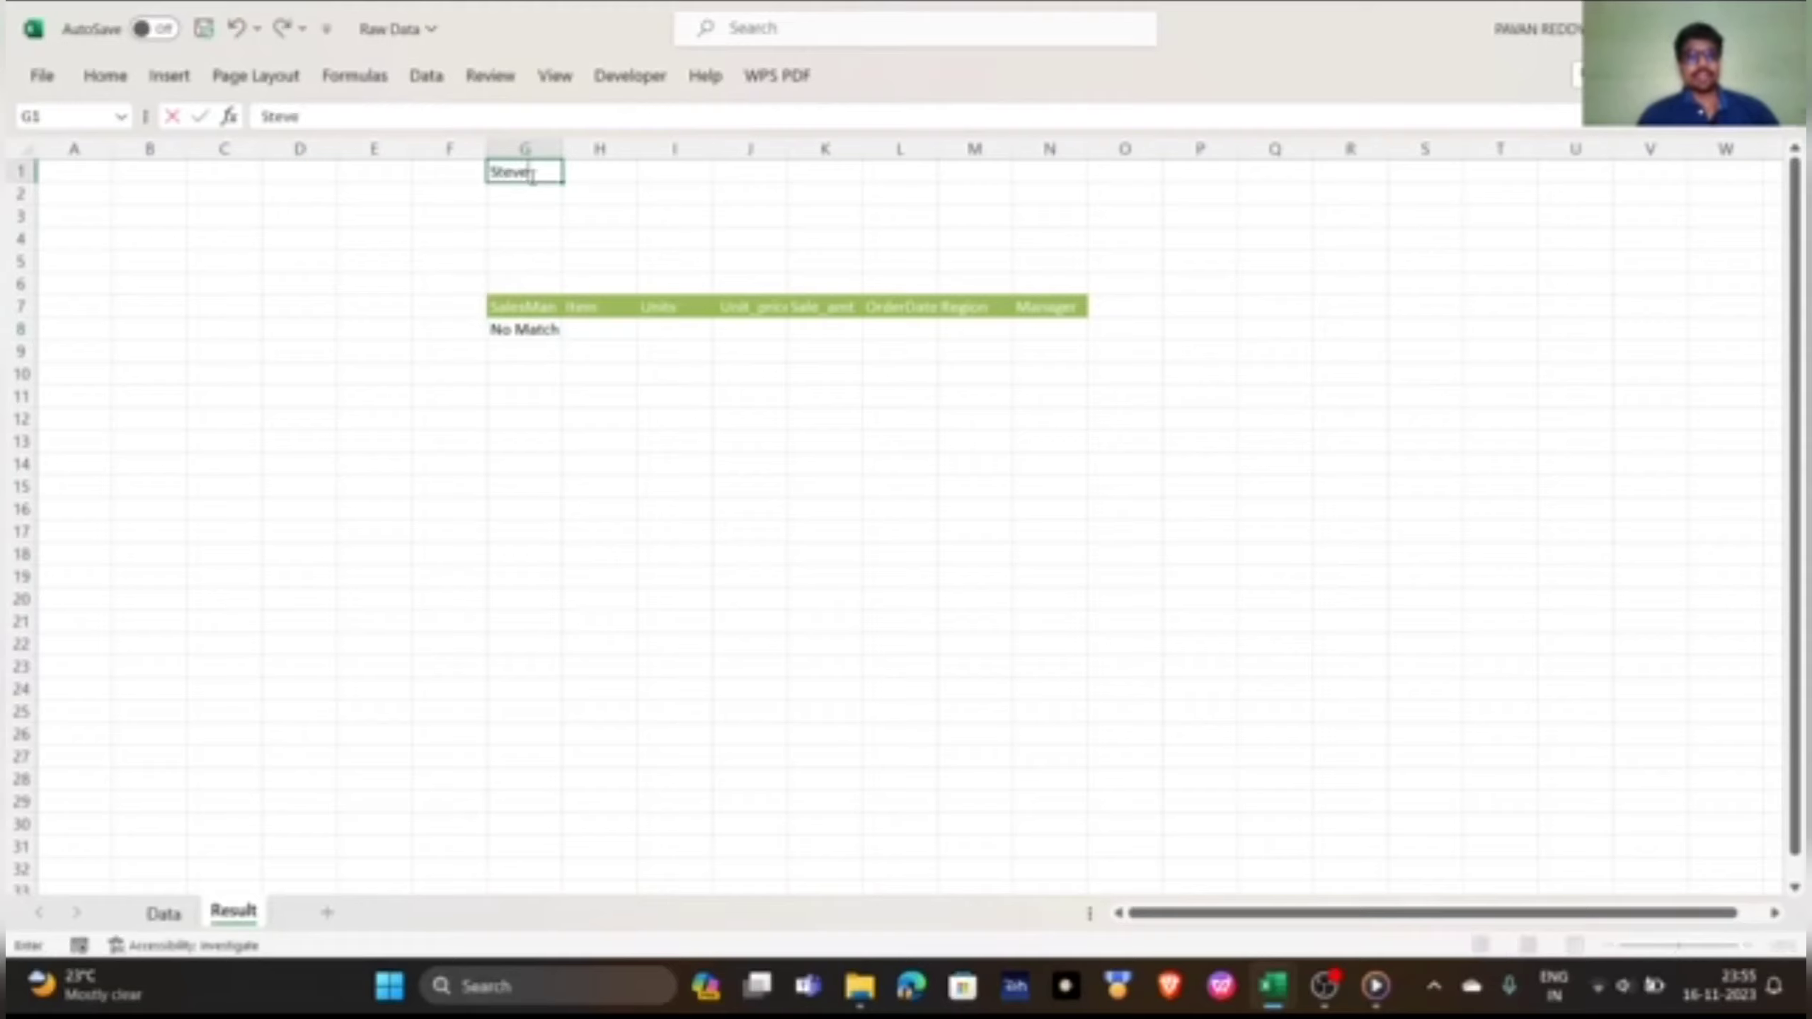
key("Return")
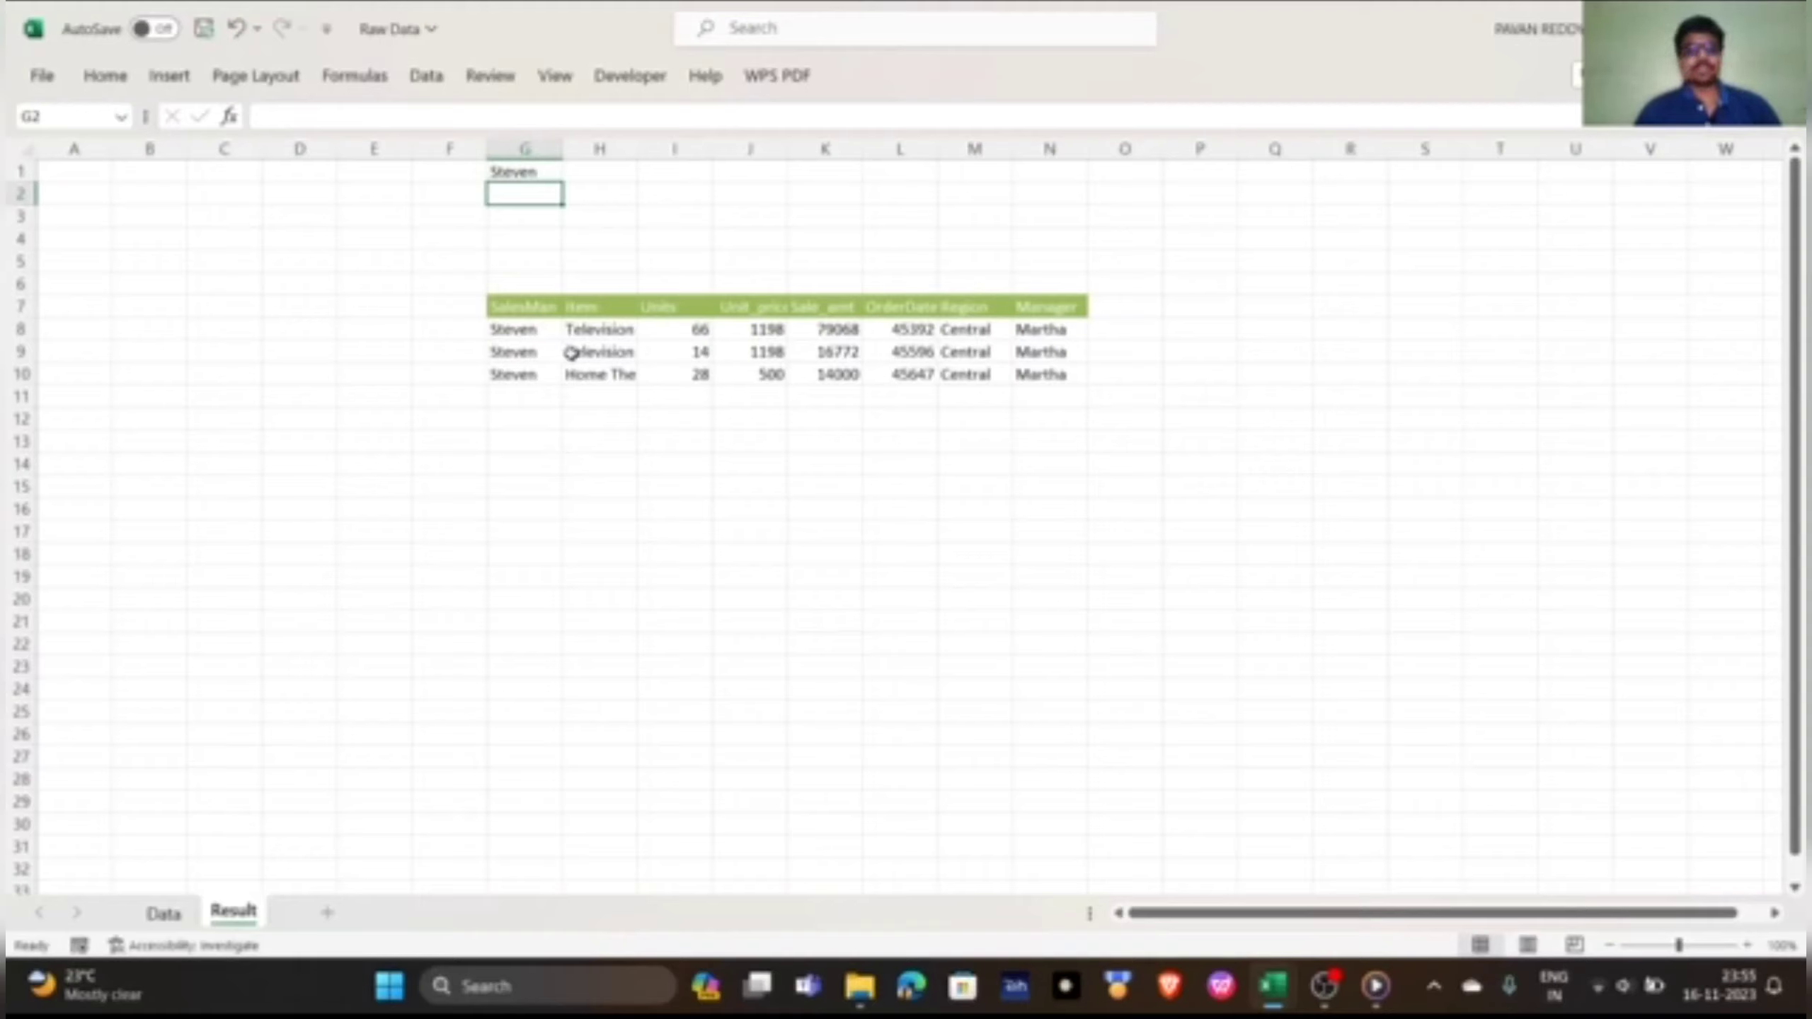
Replace the search name in cell G1 with a first name that does not occur in the Raw_Data table
left_click(539, 173)
type("G")
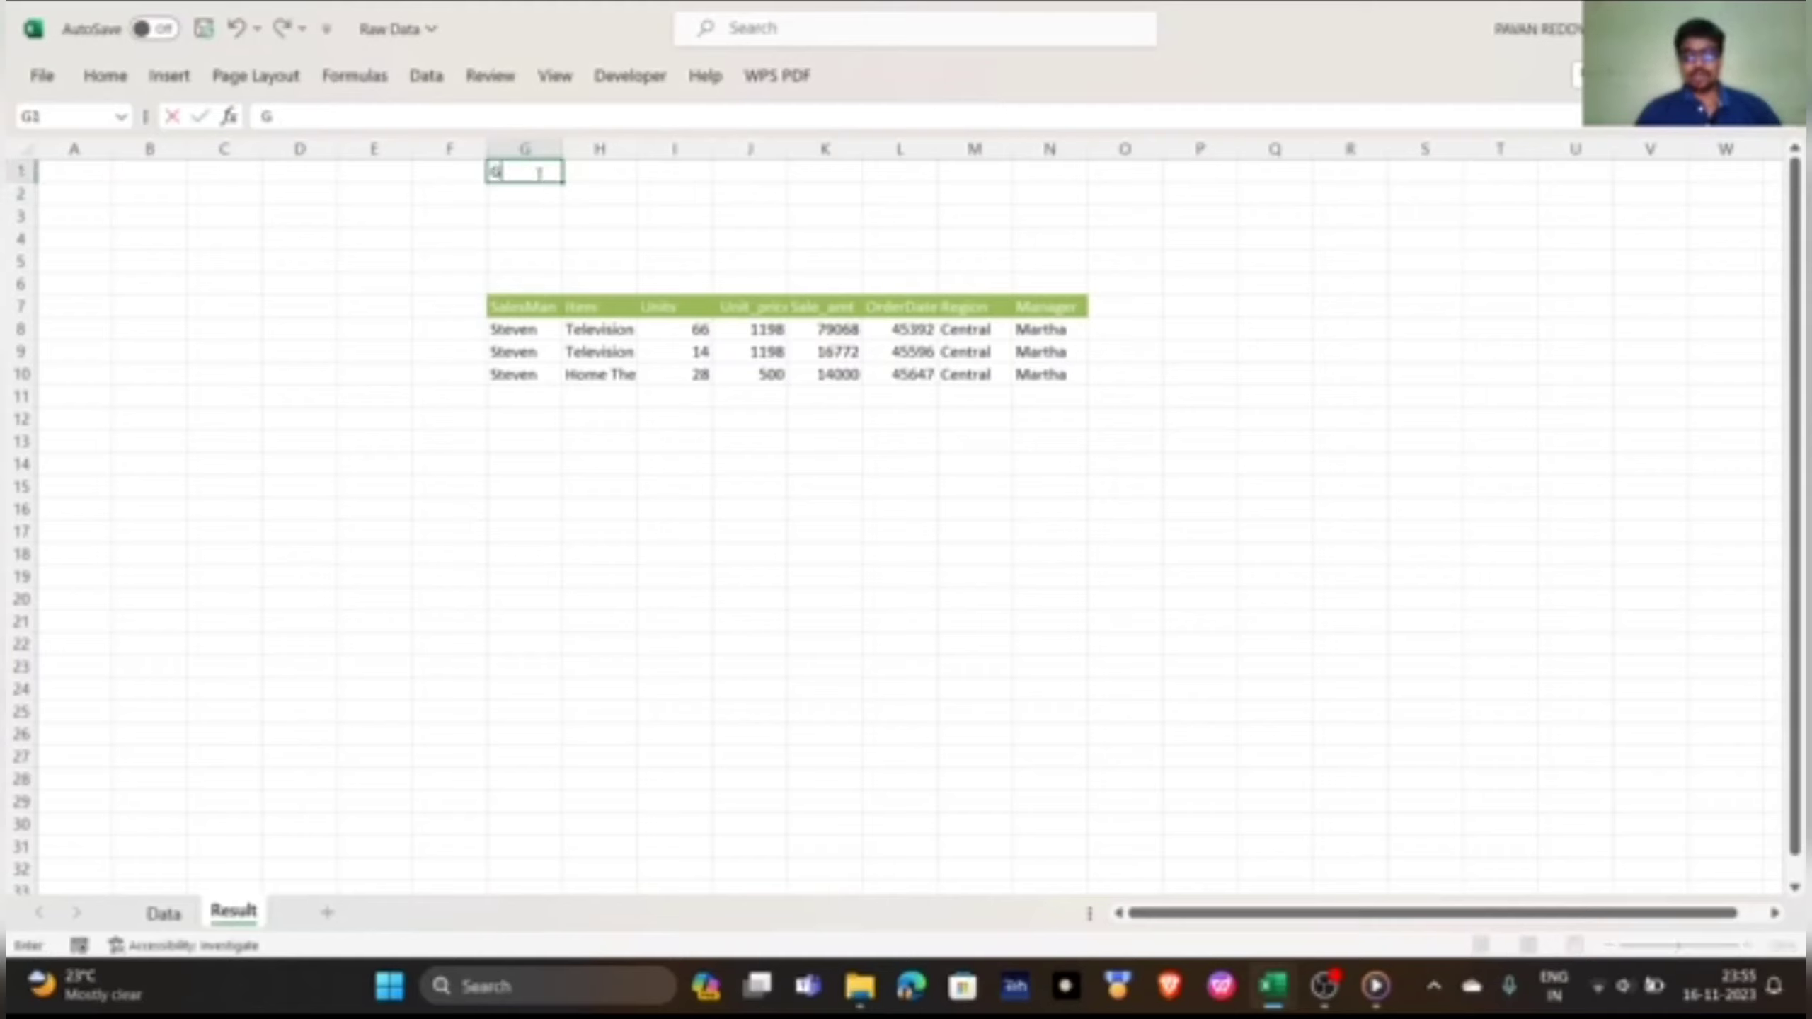
type("okul")
key("Return")
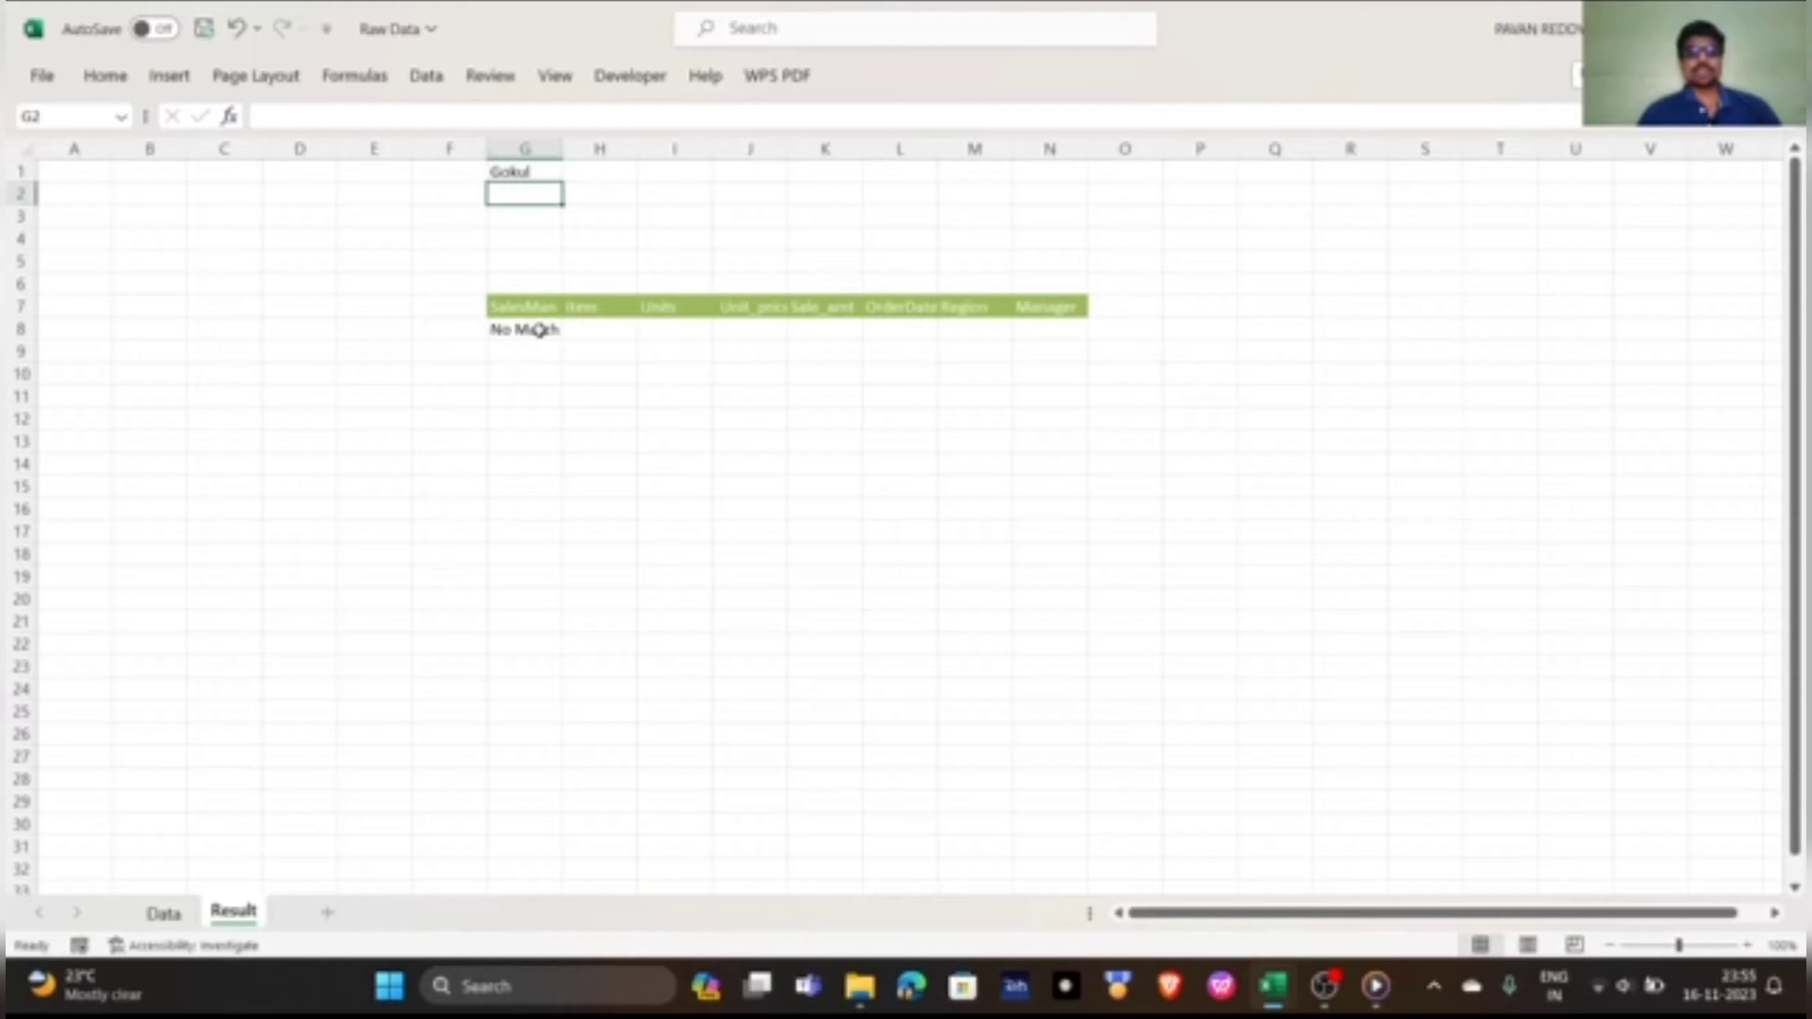